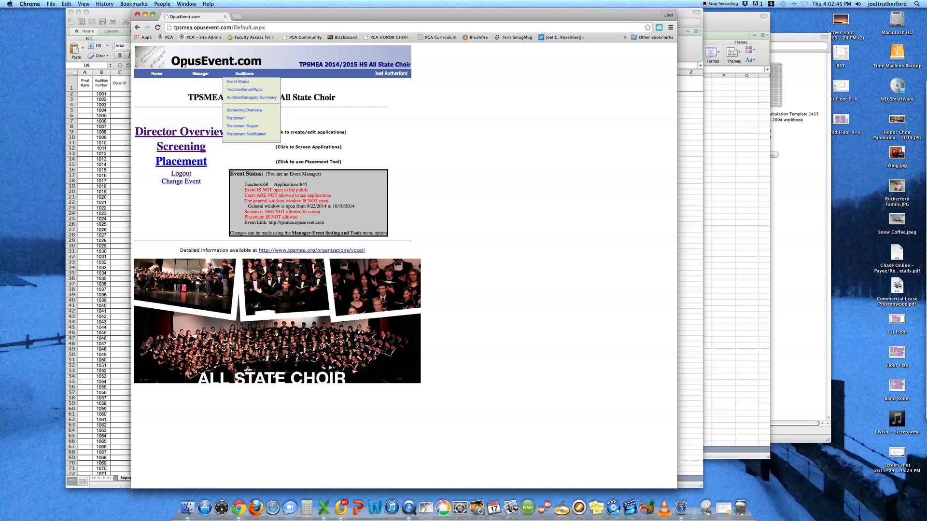
Open the manager's Data Report and look over its available fields and filters
{"action": "mouse_move", "coordinate": [200, 75]}
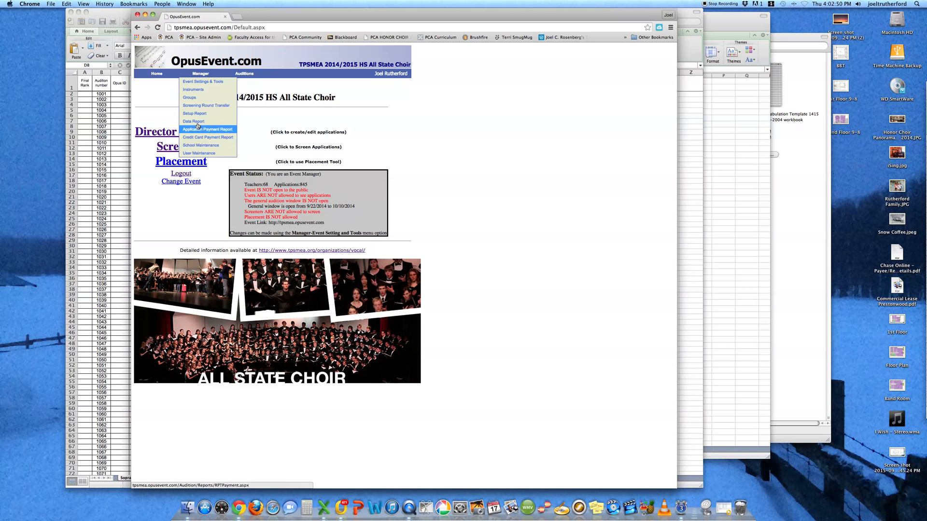
{"action": "mouse_move", "coordinate": [242, 75]}
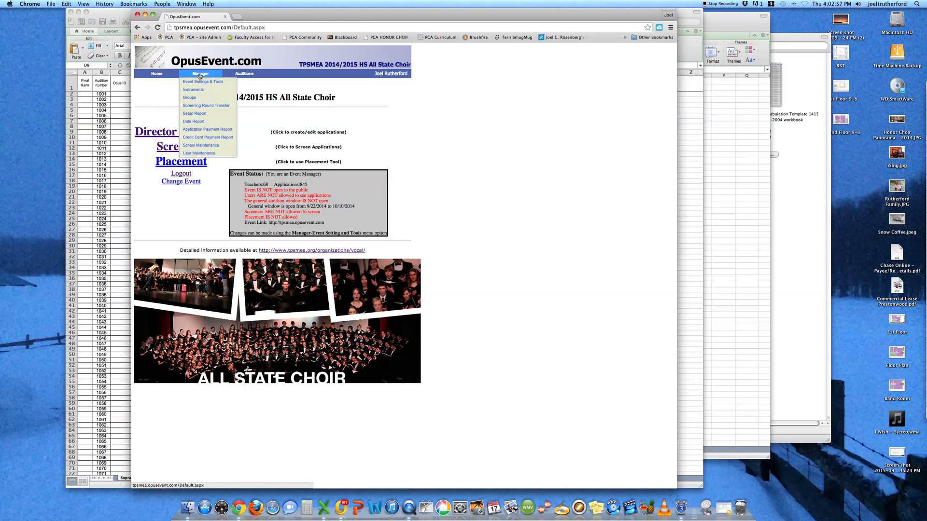
{"action": "left_click", "coordinate": [195, 122]}
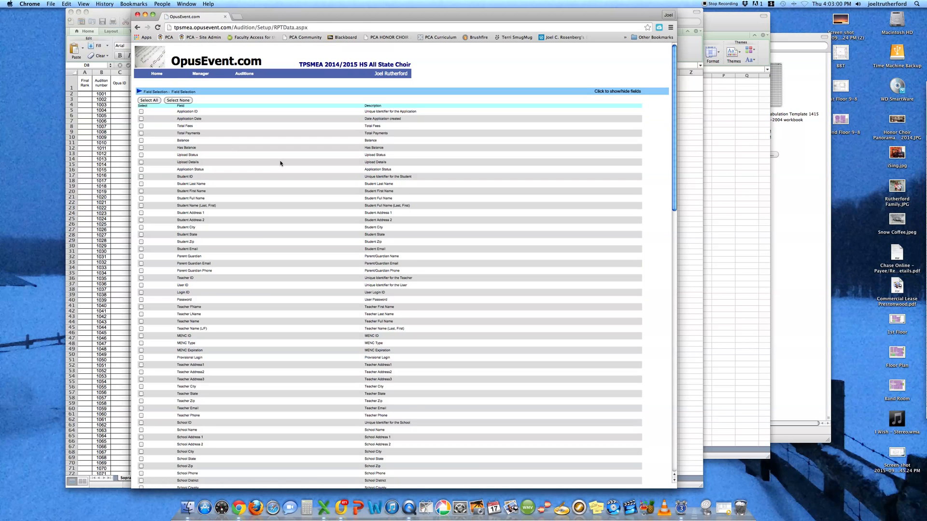
{"action": "scroll", "coordinate": [281, 162], "scroll_direction": "down", "scroll_amount": 10}
{"action": "scroll", "coordinate": [282, 163], "scroll_direction": "down", "scroll_amount": 5}
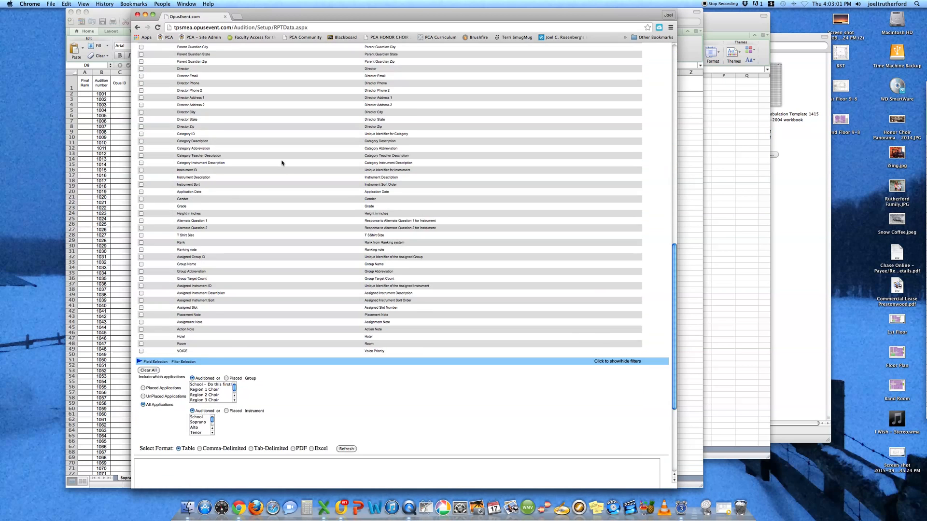
{"action": "scroll", "coordinate": [282, 163], "scroll_direction": "up", "scroll_amount": 15}
{"action": "scroll", "coordinate": [282, 162], "scroll_direction": "up", "scroll_amount": 3}
{"action": "scroll", "coordinate": [282, 162], "scroll_direction": "down", "scroll_amount": 3}
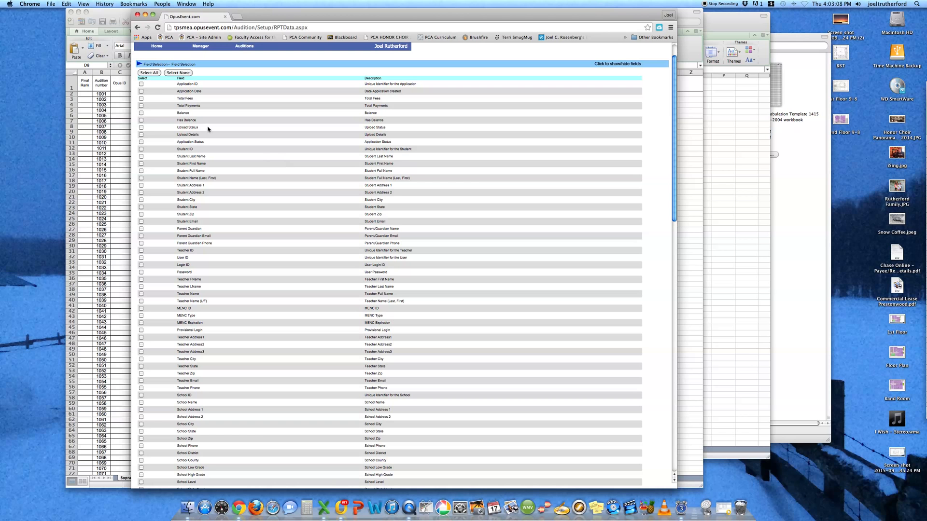
Include the Application ID, Upload Status, Student Last Name and Student First Name fields in the report
{"action": "left_click", "coordinate": [142, 85]}
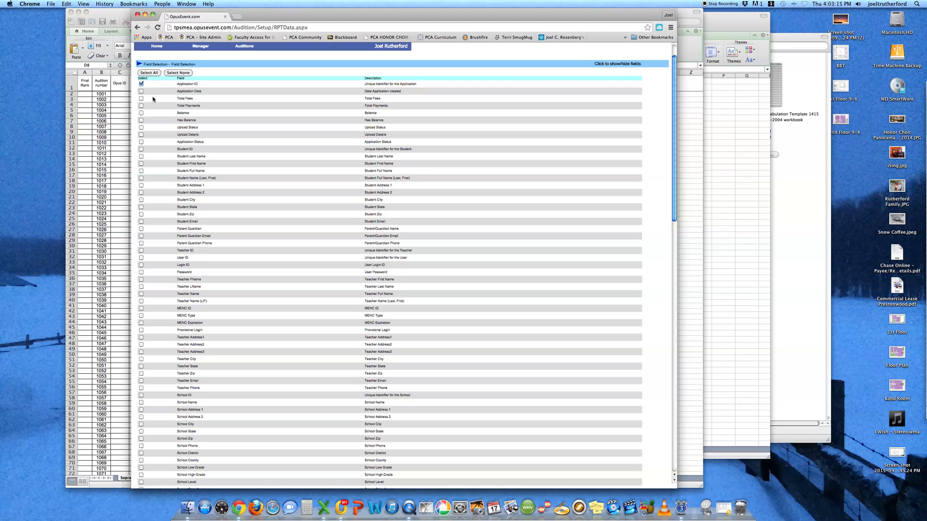
{"action": "left_click", "coordinate": [141, 127]}
{"action": "scroll", "coordinate": [228, 143], "scroll_direction": "down", "scroll_amount": 1}
{"action": "left_click", "coordinate": [141, 143]}
{"action": "left_click", "coordinate": [141, 150]}
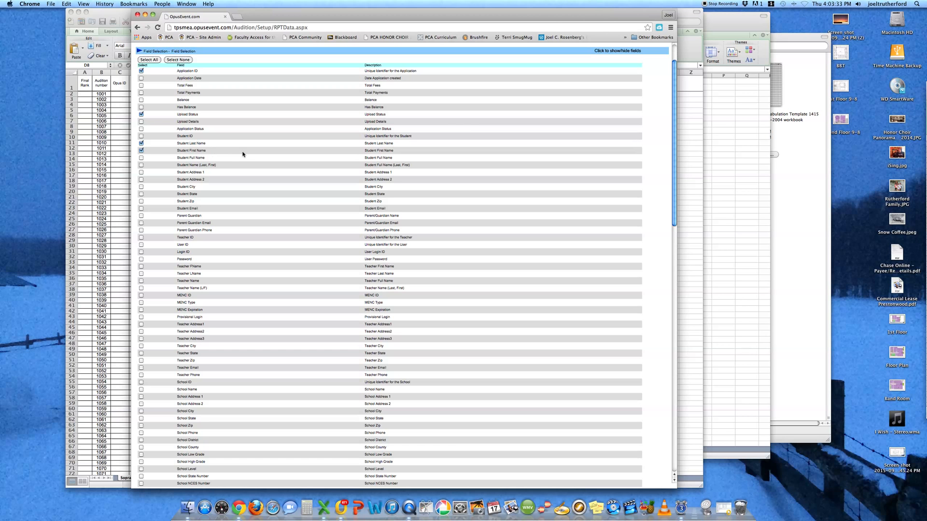
Add the Teacher Name, Teacher Email and School Name fields to the report selection
{"action": "scroll", "coordinate": [242, 154], "scroll_direction": "down", "scroll_amount": 4}
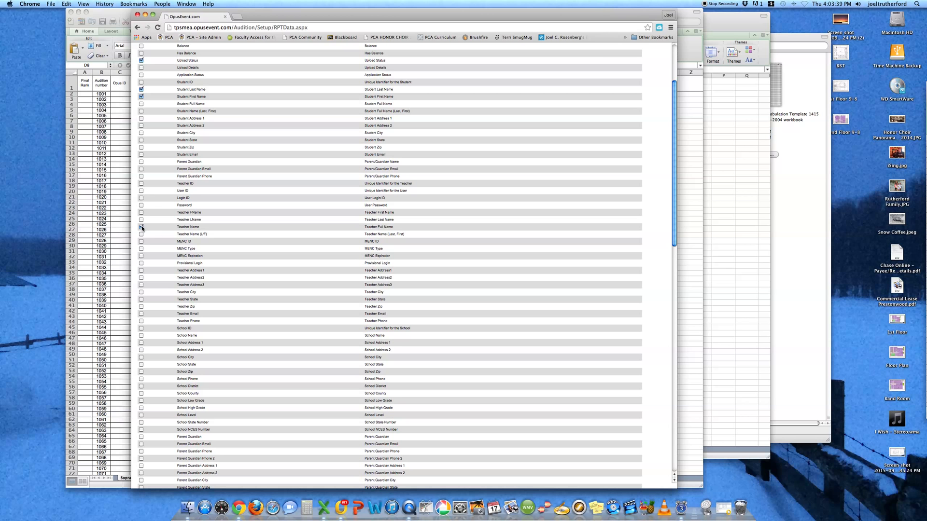
{"action": "left_click", "coordinate": [142, 228]}
{"action": "left_click", "coordinate": [142, 314]}
{"action": "scroll", "coordinate": [264, 224], "scroll_direction": "down", "scroll_amount": 2}
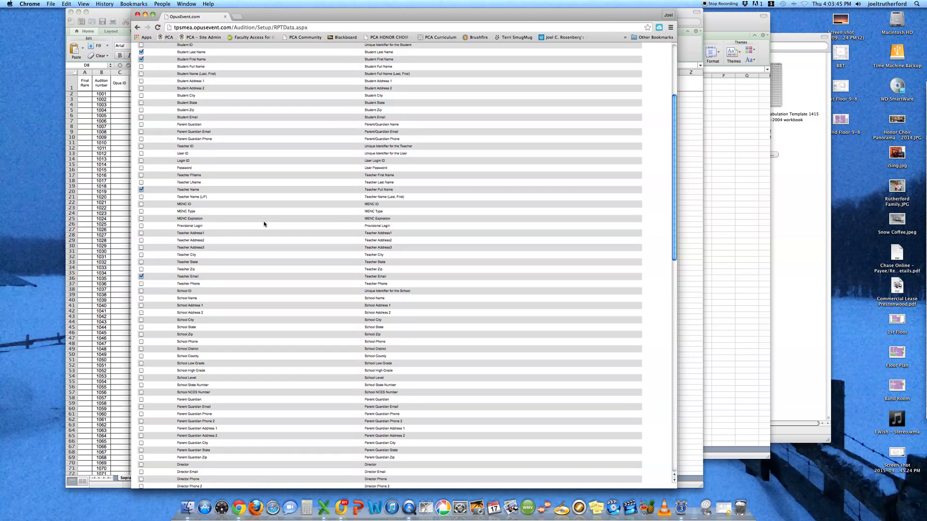
{"action": "scroll", "coordinate": [264, 224], "scroll_direction": "down", "scroll_amount": 2}
{"action": "scroll", "coordinate": [265, 224], "scroll_direction": "down", "scroll_amount": 7}
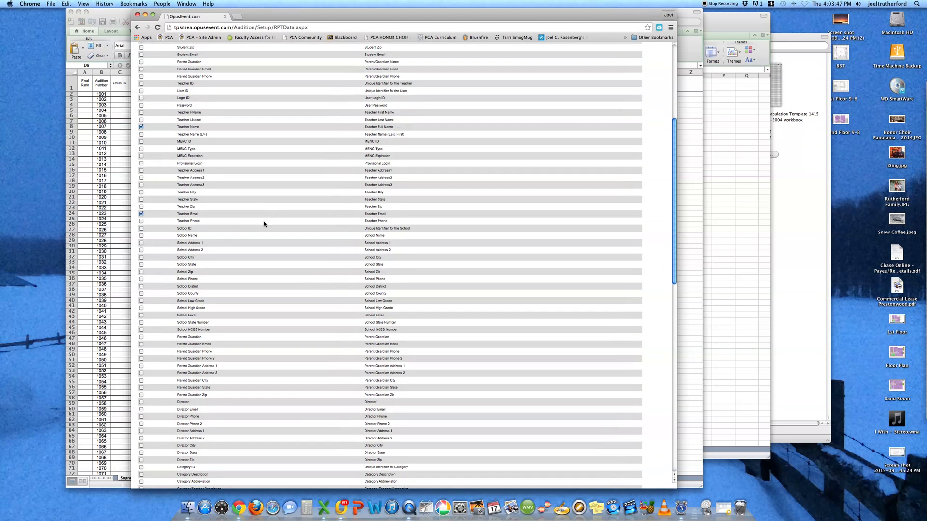
{"action": "scroll", "coordinate": [264, 224], "scroll_direction": "down", "scroll_amount": 2}
{"action": "scroll", "coordinate": [264, 224], "scroll_direction": "down", "scroll_amount": 1}
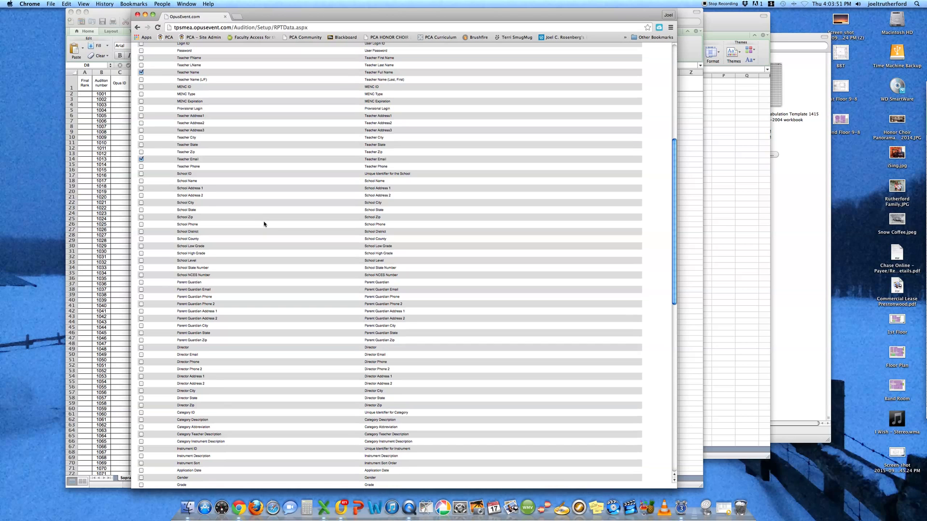
{"action": "left_click", "coordinate": [141, 181]}
Add the Instrument Description and VOICE fields to the report selection
{"action": "scroll", "coordinate": [241, 194], "scroll_direction": "down", "scroll_amount": 3}
{"action": "scroll", "coordinate": [241, 193], "scroll_direction": "down", "scroll_amount": 10}
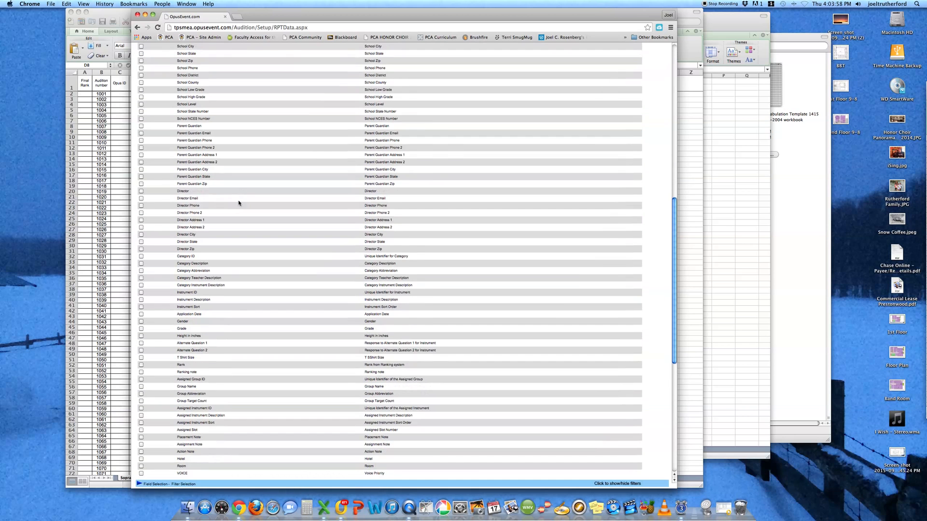
{"action": "left_click", "coordinate": [141, 300]}
{"action": "scroll", "coordinate": [276, 289], "scroll_direction": "down", "scroll_amount": 2}
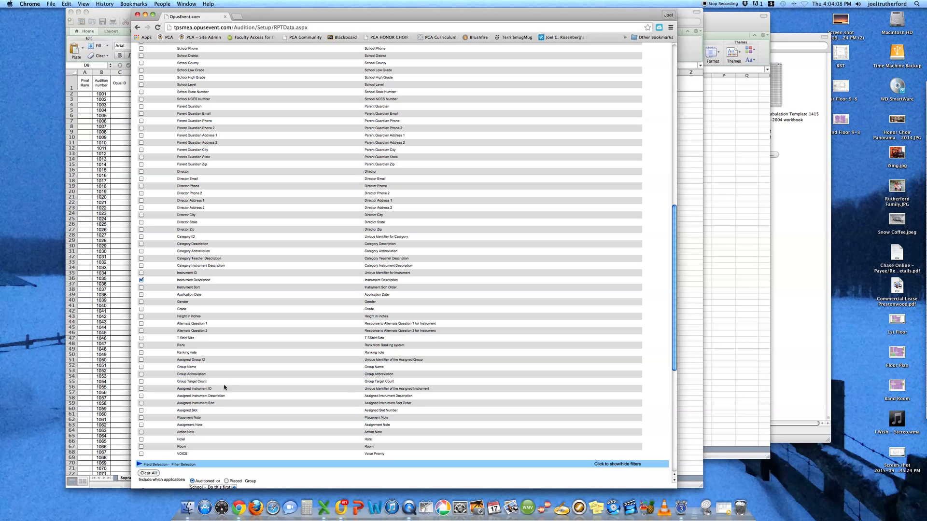
{"action": "left_click", "coordinate": [141, 454]}
Filter the report to the auditioned group Region 1 Choir and generate it in table format
{"action": "scroll", "coordinate": [277, 337], "scroll_direction": "up", "scroll_amount": 15}
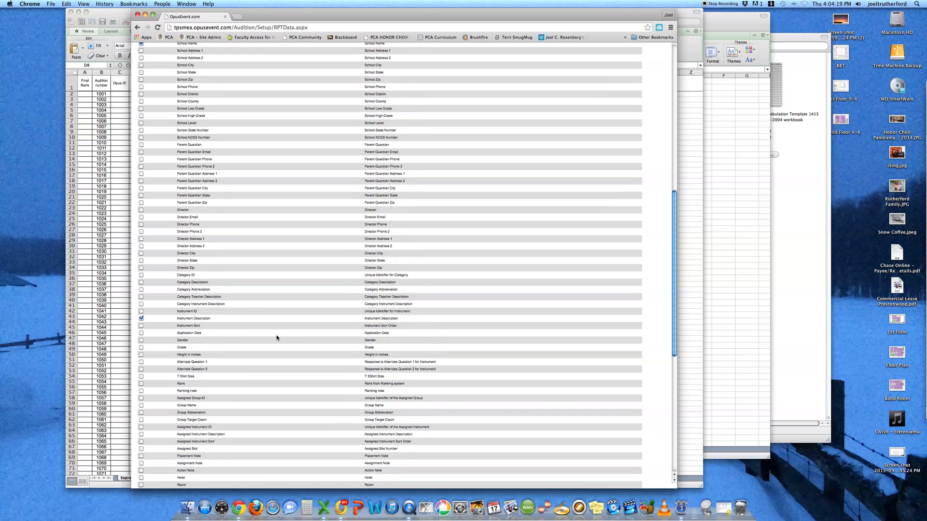
{"action": "scroll", "coordinate": [276, 337], "scroll_direction": "down", "scroll_amount": 10}
{"action": "scroll", "coordinate": [277, 337], "scroll_direction": "down", "scroll_amount": 10}
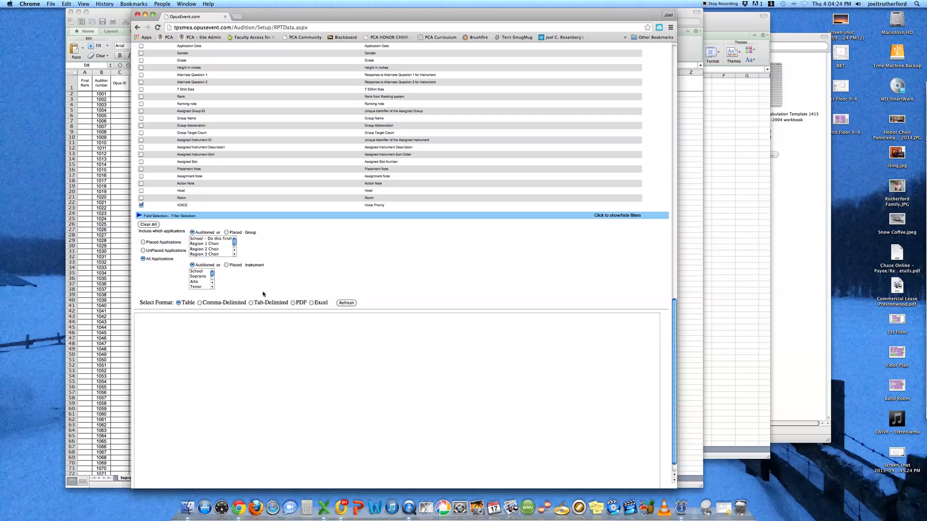
{"action": "left_click", "coordinate": [212, 245]}
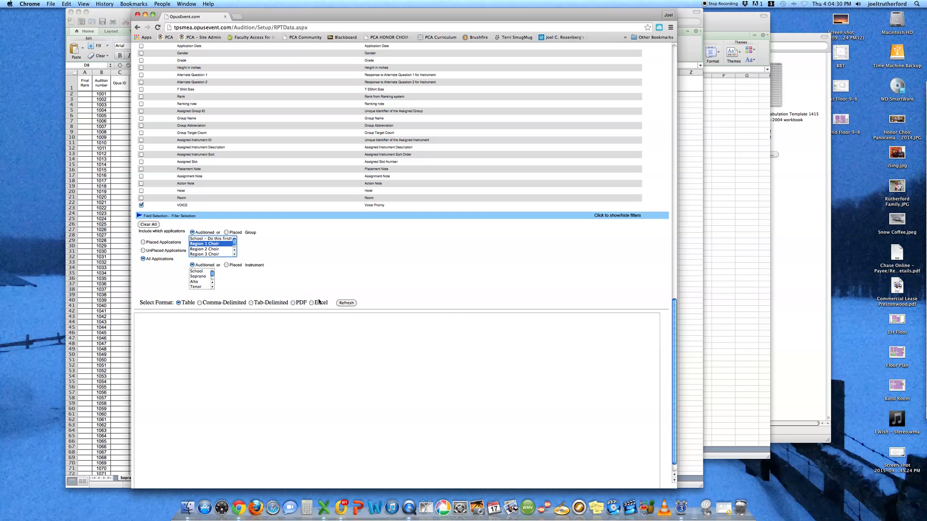
{"action": "left_click", "coordinate": [346, 304]}
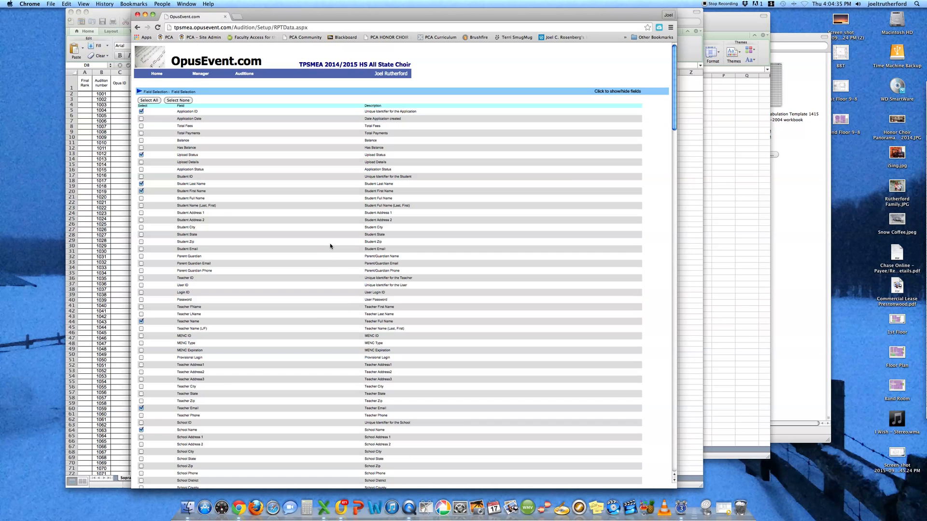
Examine the generated Data List, checking the upload status, student, teacher and school columns for incomplete applications
{"action": "scroll", "coordinate": [330, 246], "scroll_direction": "down", "scroll_amount": 5}
{"action": "scroll", "coordinate": [330, 247], "scroll_direction": "down", "scroll_amount": 15}
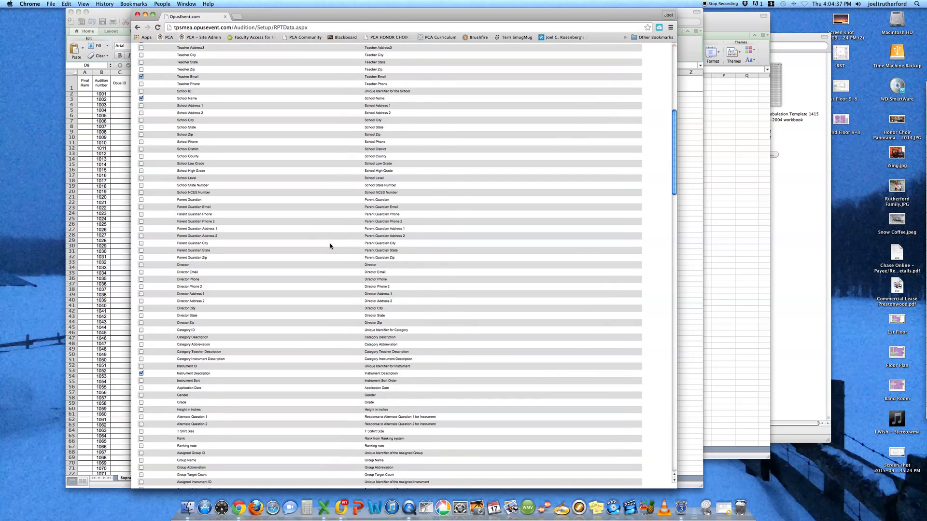
{"action": "scroll", "coordinate": [330, 247], "scroll_direction": "down", "scroll_amount": 5}
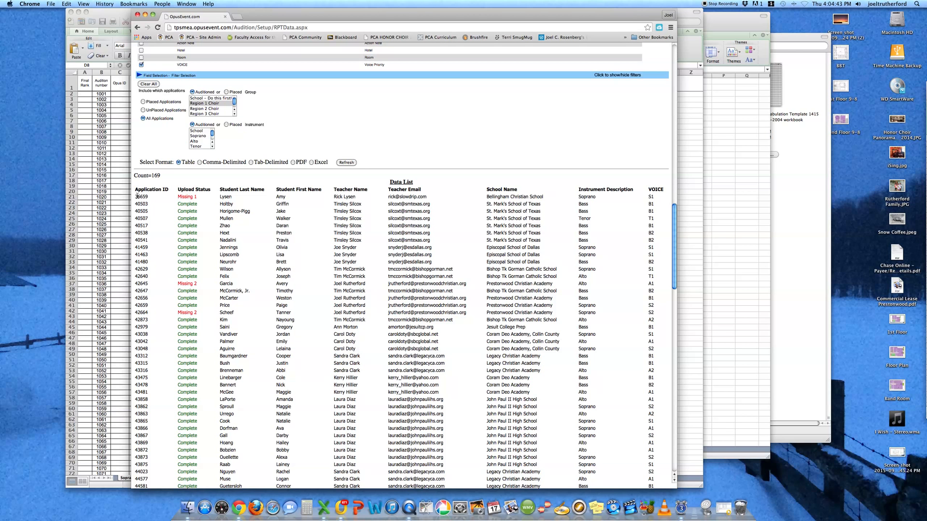
{"action": "left_click_drag", "start_coordinate": [136, 197], "coordinate": [146, 207]}
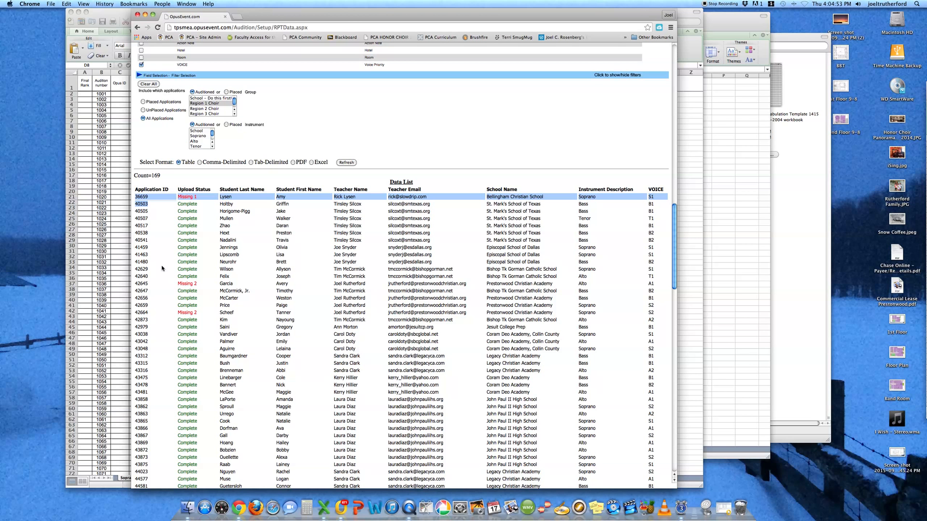
{"action": "left_click", "coordinate": [194, 211]}
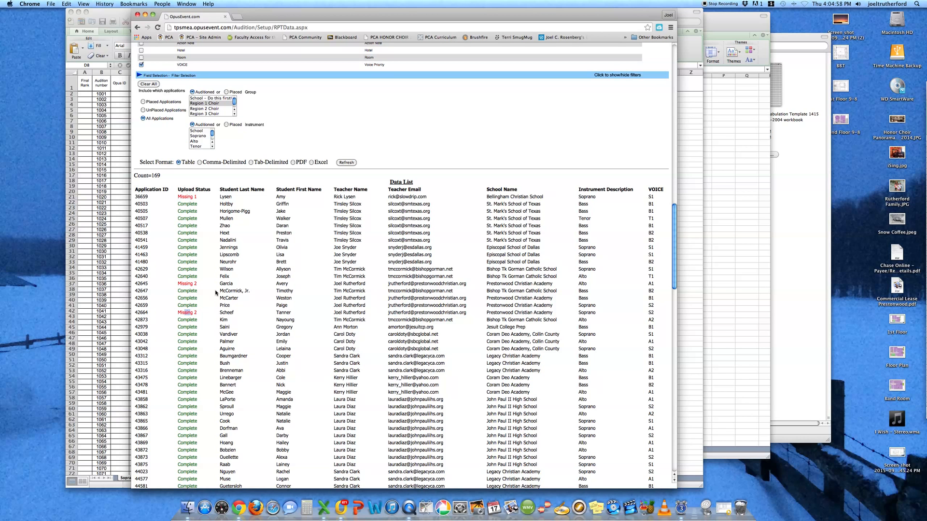
{"action": "left_click_drag", "start_coordinate": [220, 283], "coordinate": [469, 283]}
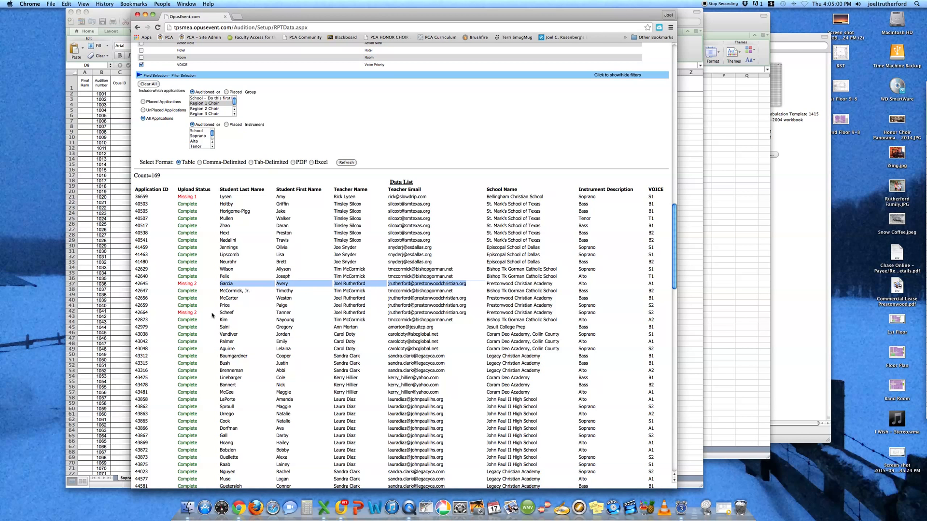
{"action": "left_click_drag", "start_coordinate": [221, 313], "coordinate": [304, 313]}
{"action": "scroll", "coordinate": [269, 276], "scroll_direction": "down", "scroll_amount": 8}
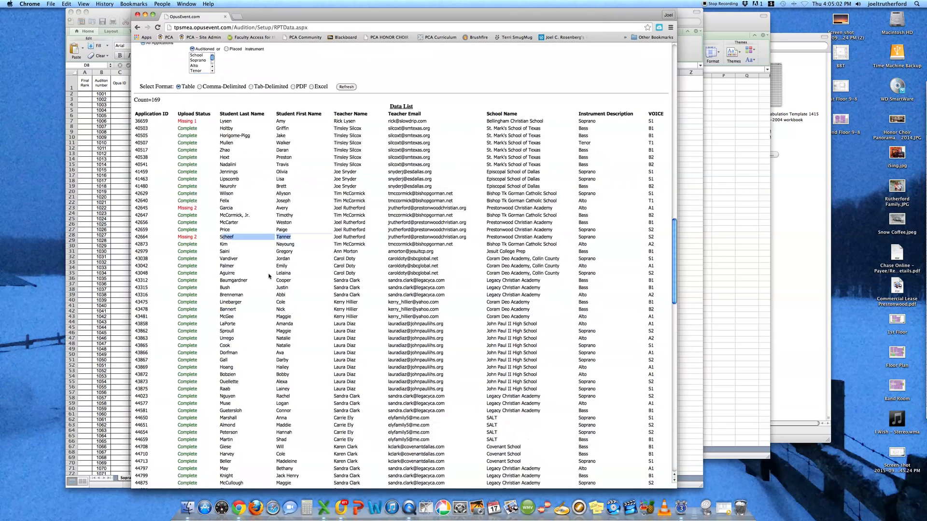
{"action": "scroll", "coordinate": [268, 276], "scroll_direction": "down", "scroll_amount": 15}
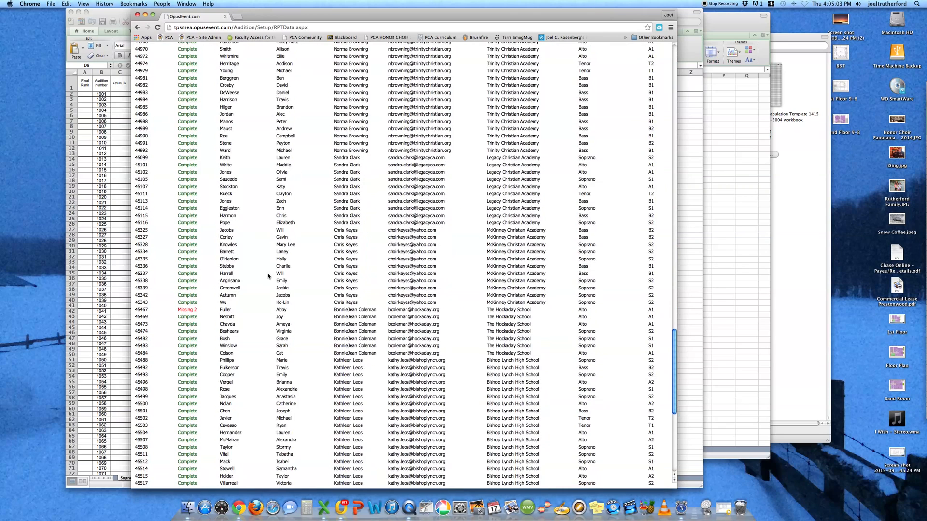
{"action": "scroll", "coordinate": [269, 276], "scroll_direction": "up", "scroll_amount": 20}
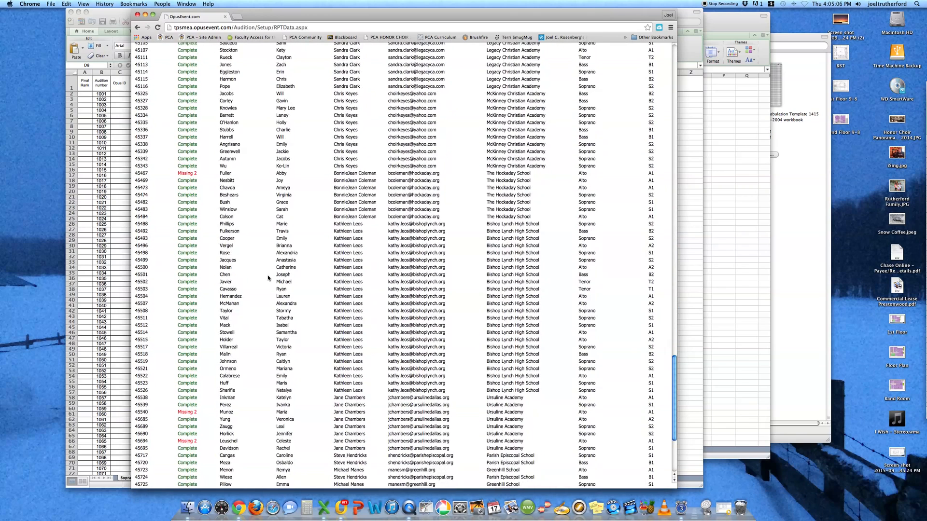
{"action": "scroll", "coordinate": [268, 278], "scroll_direction": "up", "scroll_amount": 3}
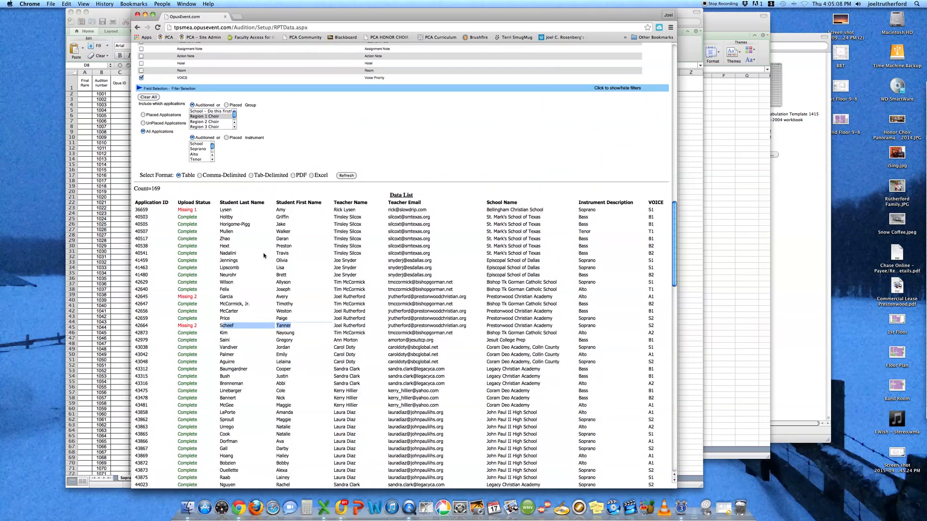
{"action": "left_click", "coordinate": [226, 213]}
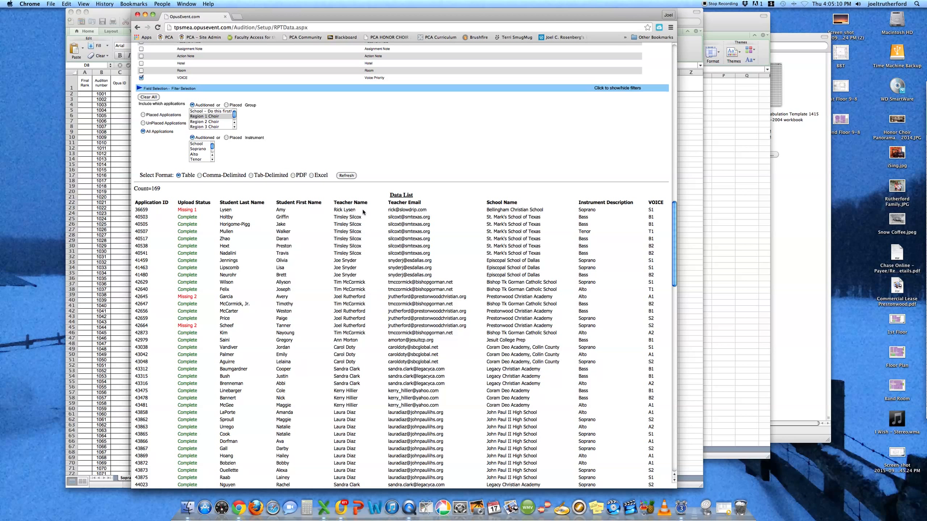
{"action": "scroll", "coordinate": [347, 276], "scroll_direction": "down", "scroll_amount": 6}
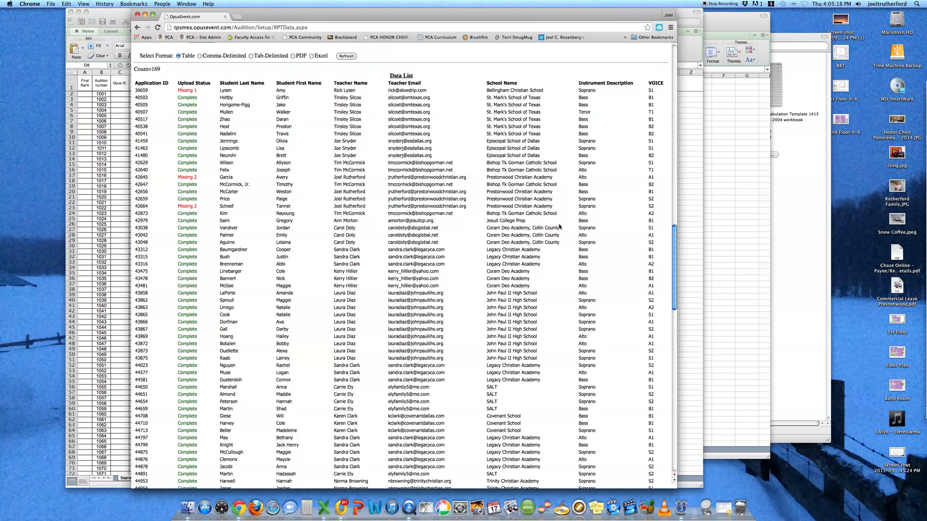
Widen the browser window and select the entire Data List from its header row through the last record
{"action": "left_click_drag", "start_coordinate": [676, 487], "coordinate": [724, 479]}
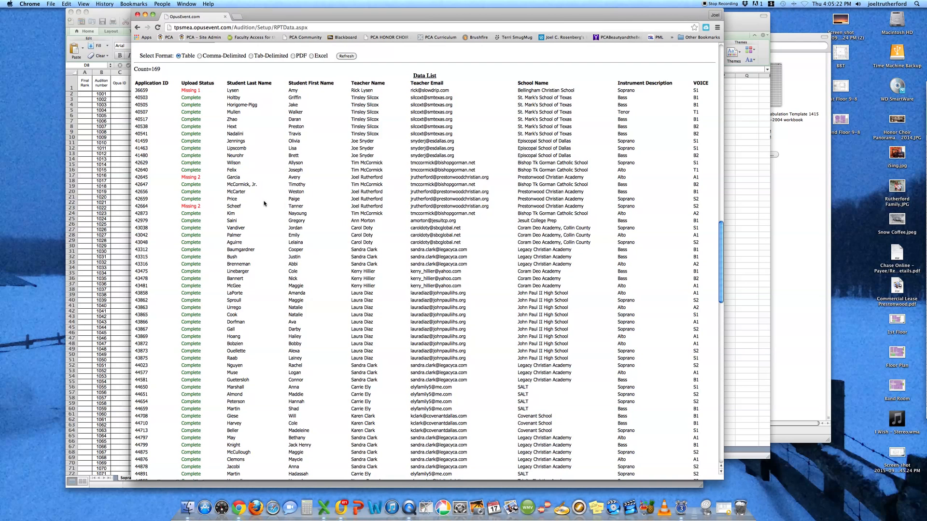
{"action": "scroll", "coordinate": [263, 202], "scroll_direction": "up", "scroll_amount": 3}
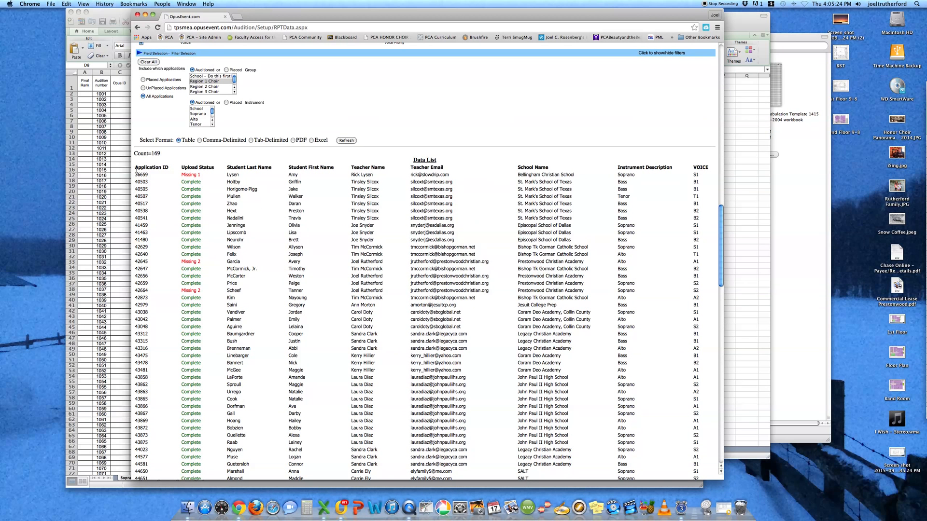
{"action": "left_click_drag", "start_coordinate": [135, 167], "coordinate": [710, 474]}
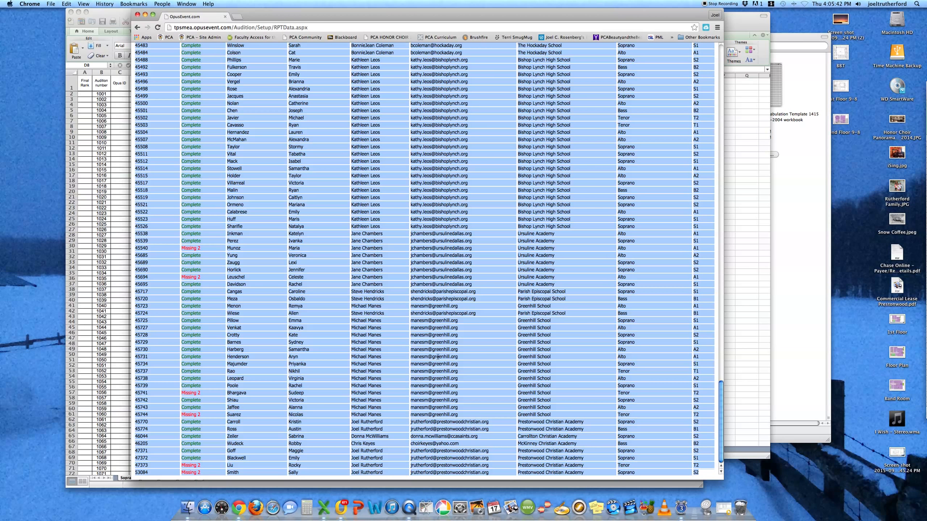
Switch to Excel, move the All State Judging Tabulation Template window aside and bring Workbook1 to the front
{"action": "key", "text": "super+Tab"}
{"action": "key", "text": "super+Tab"}
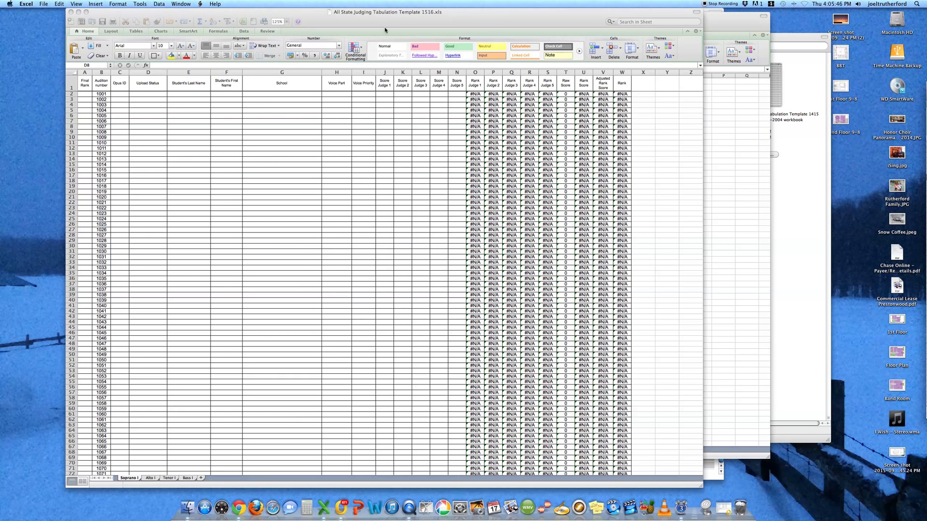
{"action": "left_click_drag", "start_coordinate": [381, 17], "coordinate": [543, 80]}
{"action": "left_click", "coordinate": [494, 24]}
{"action": "left_click_drag", "start_coordinate": [494, 24], "coordinate": [440, 18]}
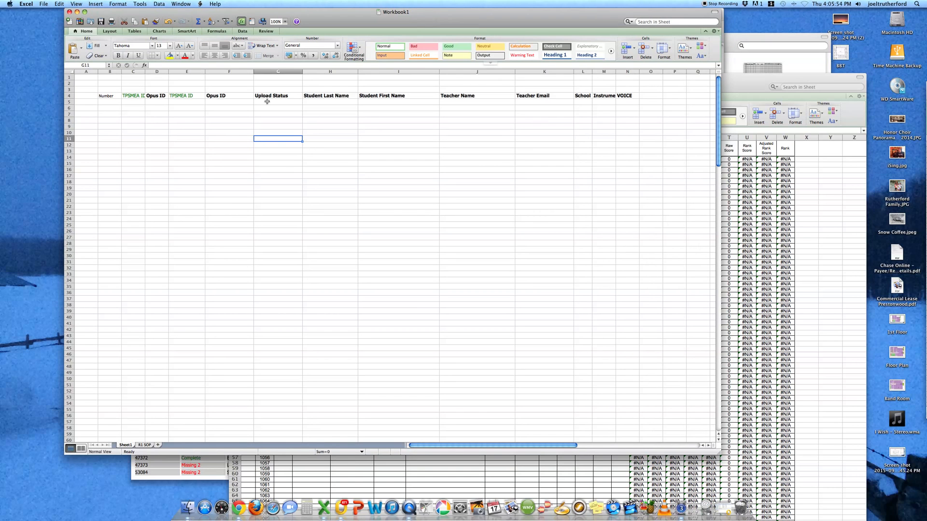
Clear the old column headers from row 4 of Sheet1 in Workbook1 and select cell F4
{"action": "left_click", "coordinate": [221, 118]}
{"action": "left_click", "coordinate": [223, 98]}
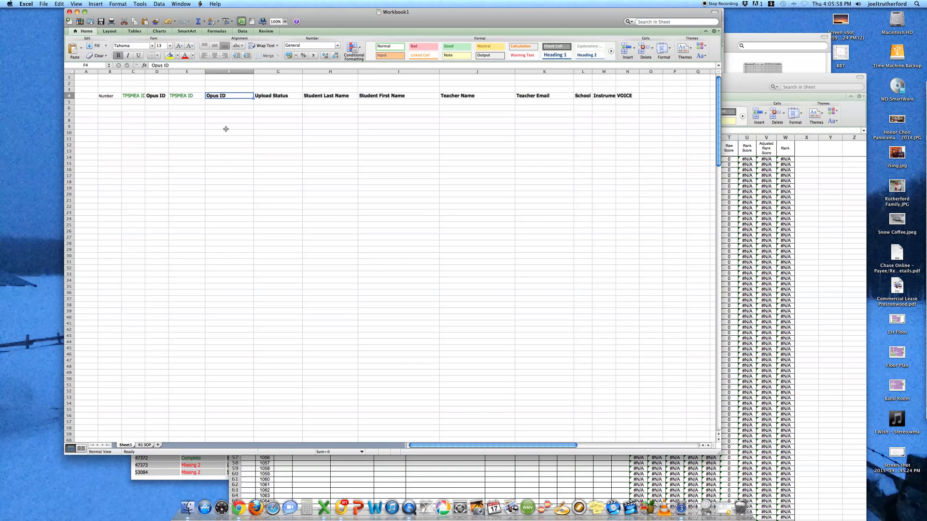
{"action": "left_click", "coordinate": [72, 97]}
{"action": "key", "text": "Delete"}
{"action": "left_click", "coordinate": [154, 124]}
{"action": "left_click", "coordinate": [212, 97]}
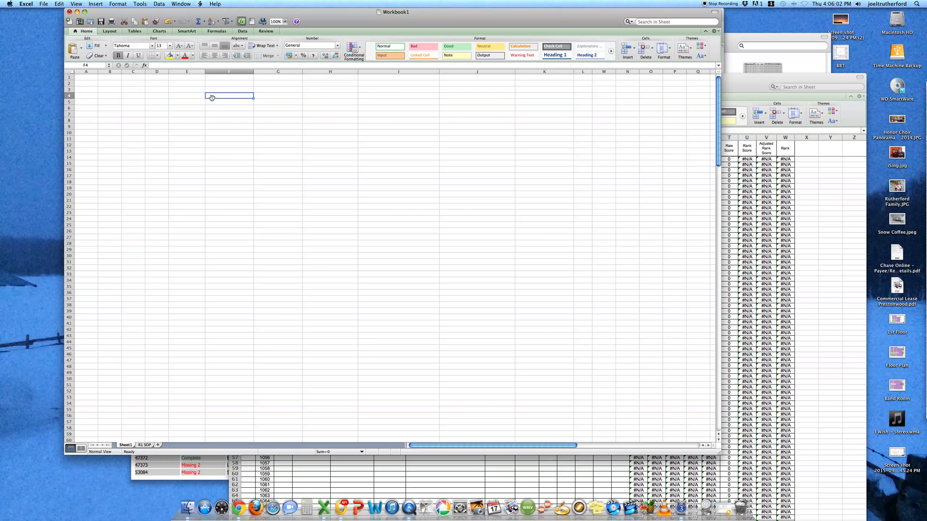
Paste the copied Data List into Sheet1 of Workbook1, starting at cell F4
{"action": "key", "text": "super+v"}
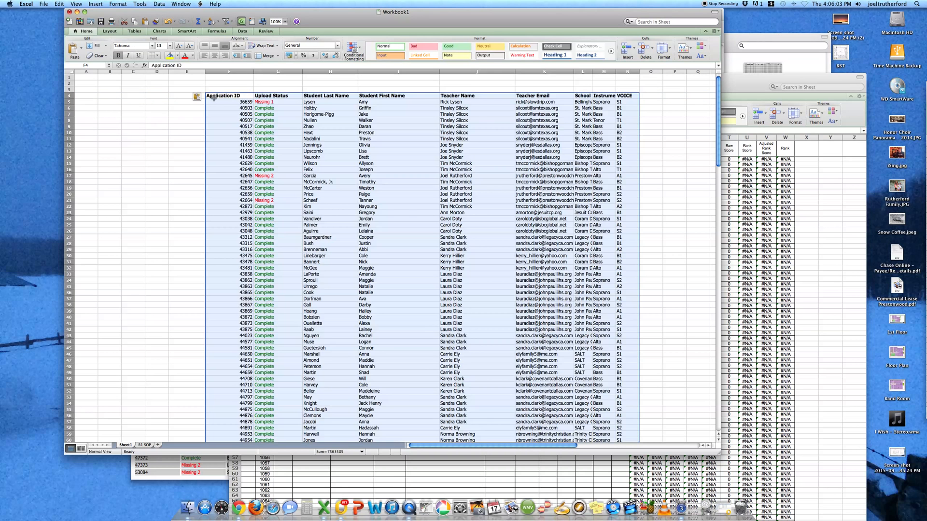
{"action": "left_click", "coordinate": [315, 146]}
{"action": "key", "text": "super+Tab"}
{"action": "key", "text": "super+Tab"}
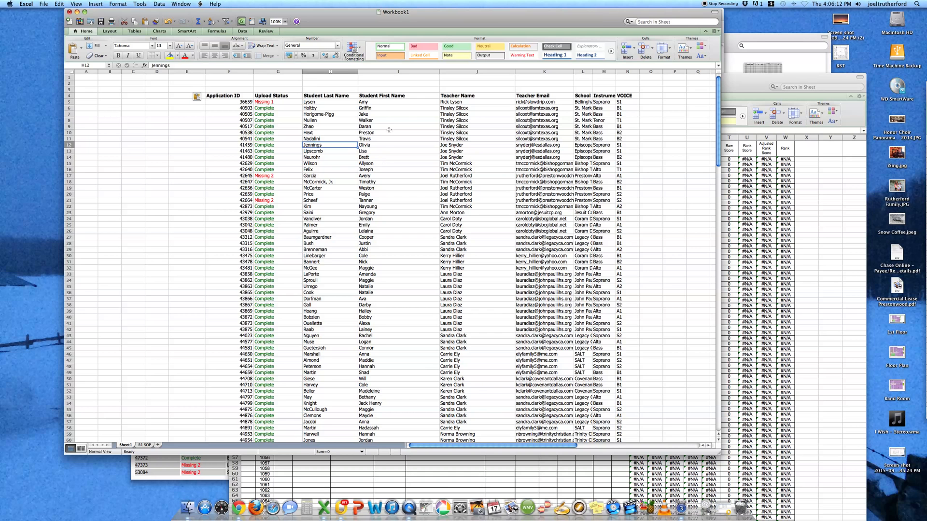
Autofit columns G through N on Sheet1 to the width of their contents
{"action": "left_click_drag", "start_coordinate": [383, 131], "coordinate": [382, 126]}
{"action": "left_click_drag", "start_coordinate": [288, 71], "coordinate": [630, 67]}
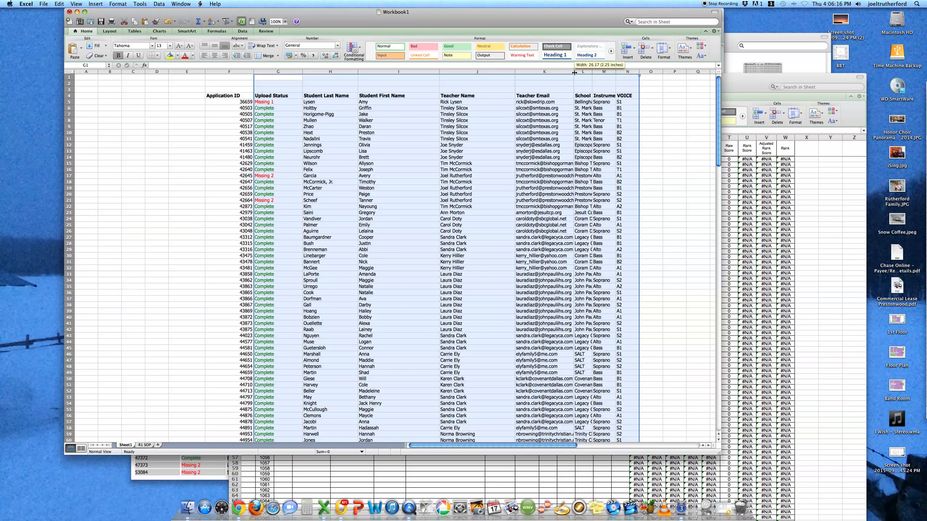
{"action": "double_click", "coordinate": [579, 72]}
{"action": "left_click", "coordinate": [564, 96]}
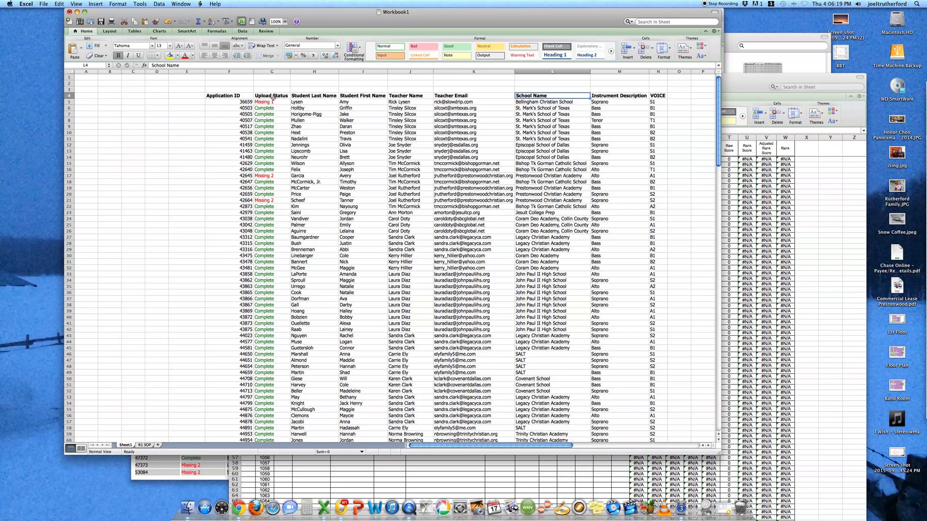
Examine the pasted records down to the last row, checking the teacher, school and voice columns
{"action": "left_click", "coordinate": [459, 144]}
{"action": "left_click", "coordinate": [522, 175]}
{"action": "scroll", "coordinate": [577, 176], "scroll_direction": "down", "scroll_amount": 6}
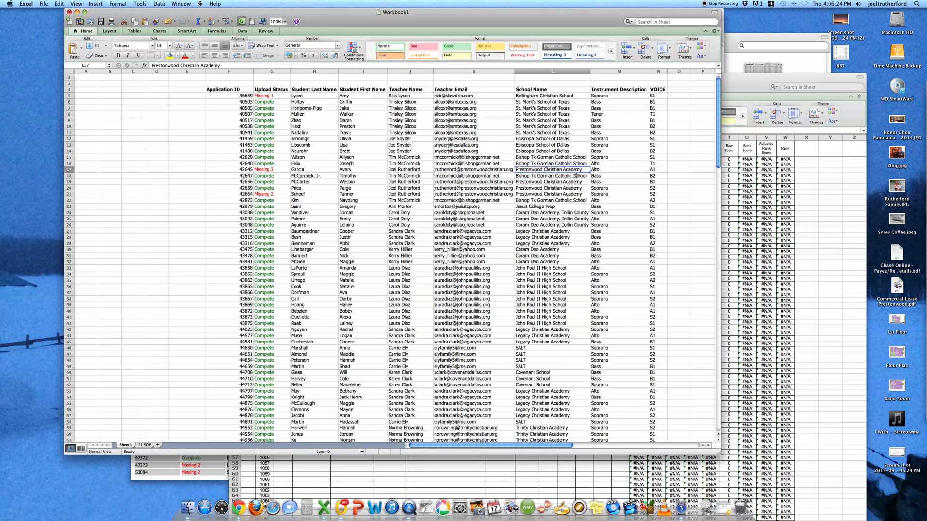
{"action": "scroll", "coordinate": [576, 176], "scroll_direction": "down", "scroll_amount": 15}
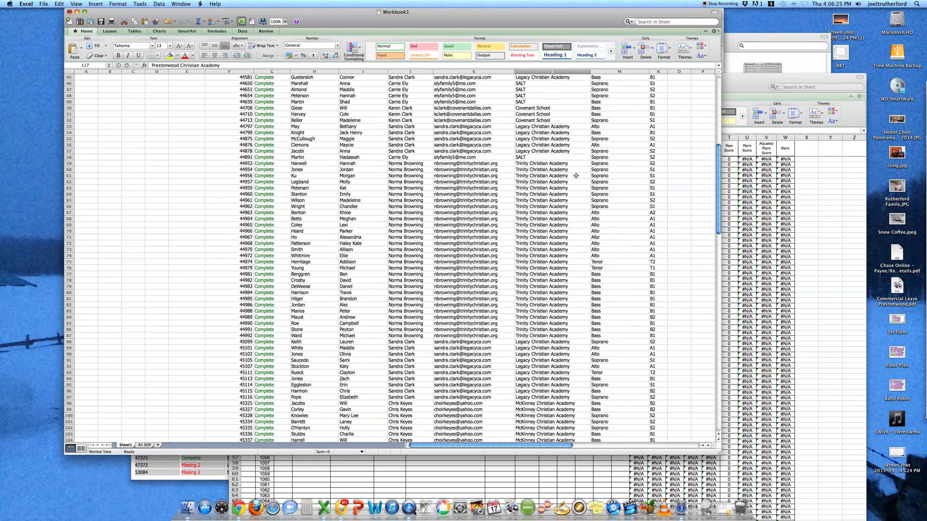
{"action": "scroll", "coordinate": [576, 176], "scroll_direction": "down", "scroll_amount": 20}
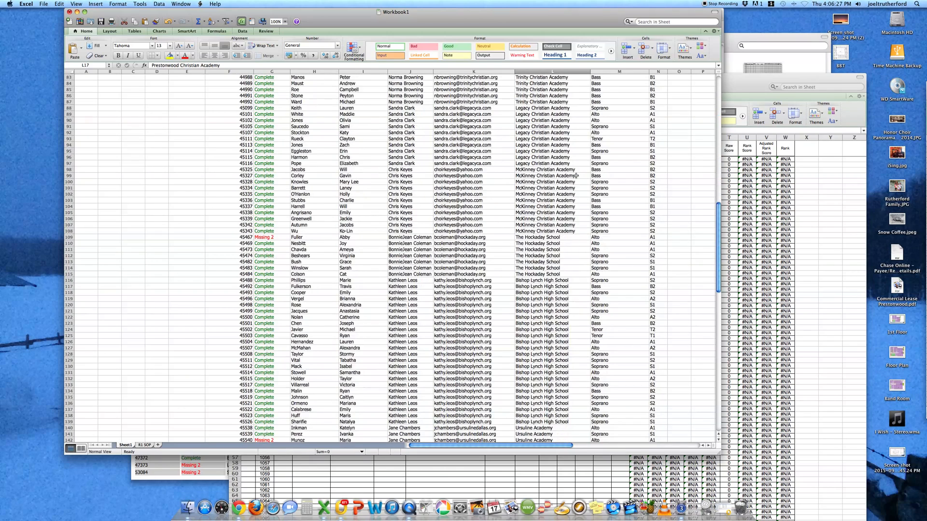
{"action": "scroll", "coordinate": [576, 176], "scroll_direction": "up", "scroll_amount": 20}
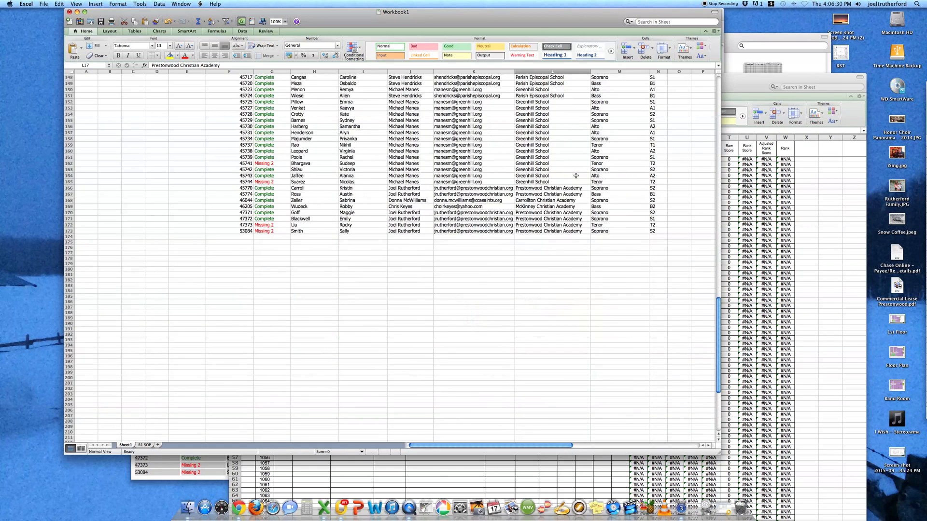
{"action": "scroll", "coordinate": [576, 176], "scroll_direction": "up", "scroll_amount": 9}
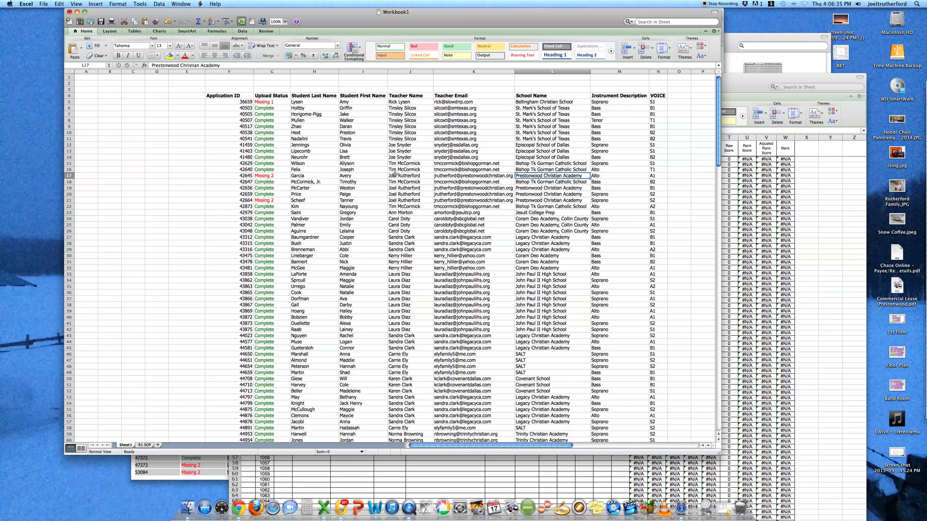
Select the whole table from the Application ID header in F4 through the last record and turn on filtering
{"action": "left_click", "coordinate": [244, 95]}
{"action": "scroll", "coordinate": [300, 195], "scroll_direction": "down", "scroll_amount": 20}
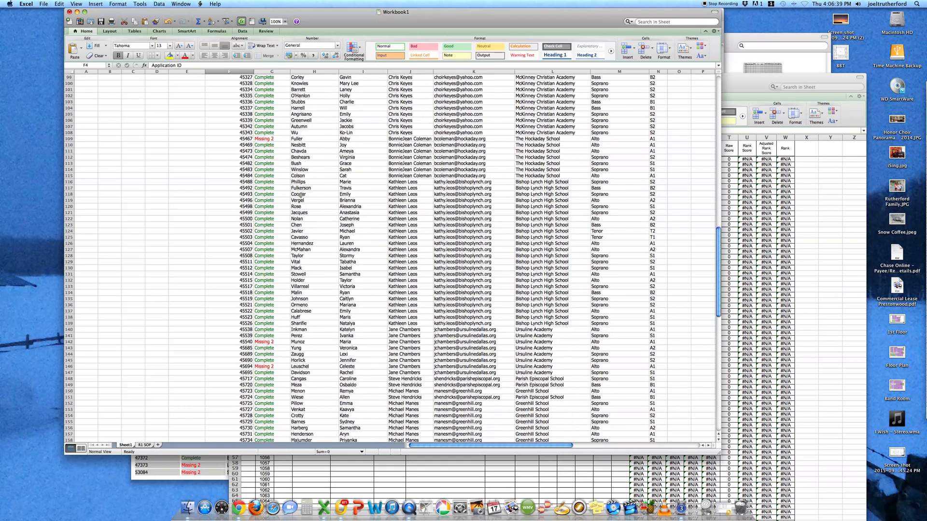
{"action": "scroll", "coordinate": [300, 195], "scroll_direction": "down", "scroll_amount": 2}
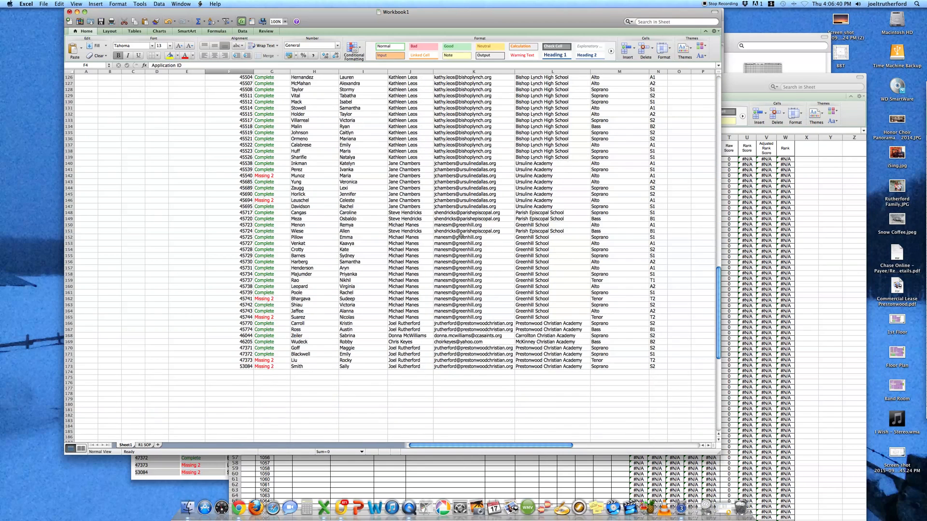
{"action": "left_click", "coordinate": [655, 364], "text": "shift"}
{"action": "left_click", "coordinate": [182, 4]}
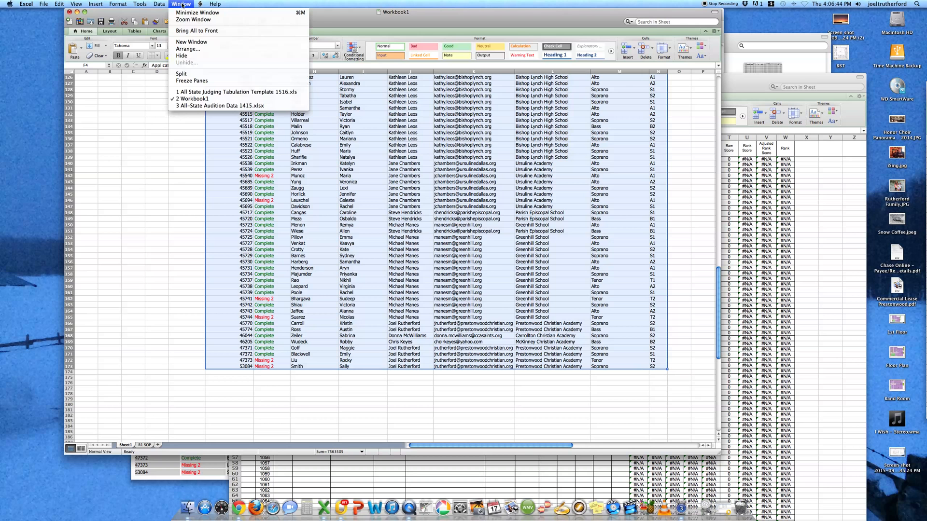
{"action": "mouse_move", "coordinate": [159, 4]}
{"action": "left_click", "coordinate": [180, 24]}
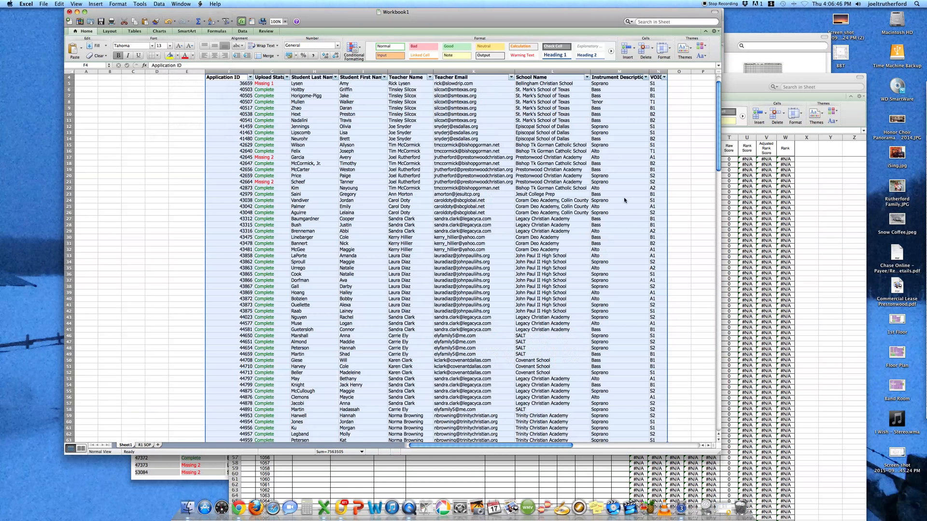
Sort the table by Instrument Description in ascending order and close the filter window
{"action": "left_click", "coordinate": [646, 78]}
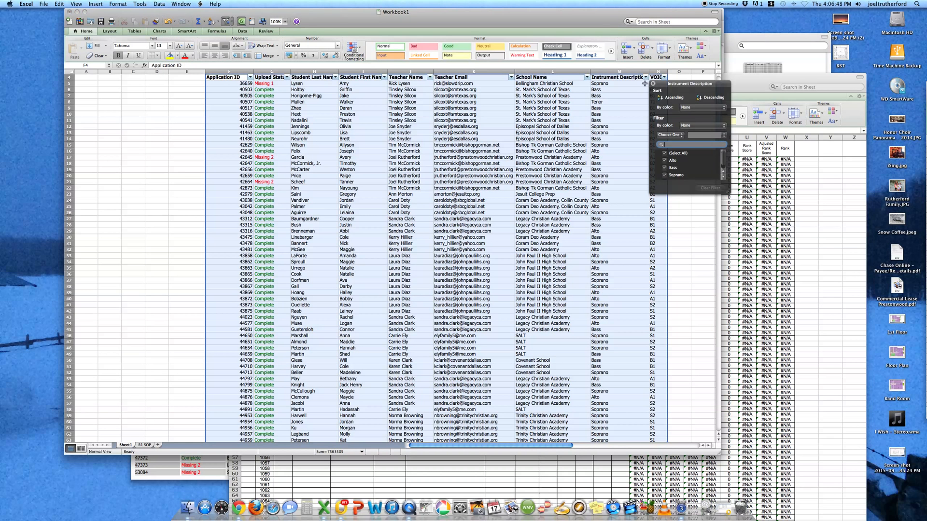
{"action": "left_click", "coordinate": [670, 98]}
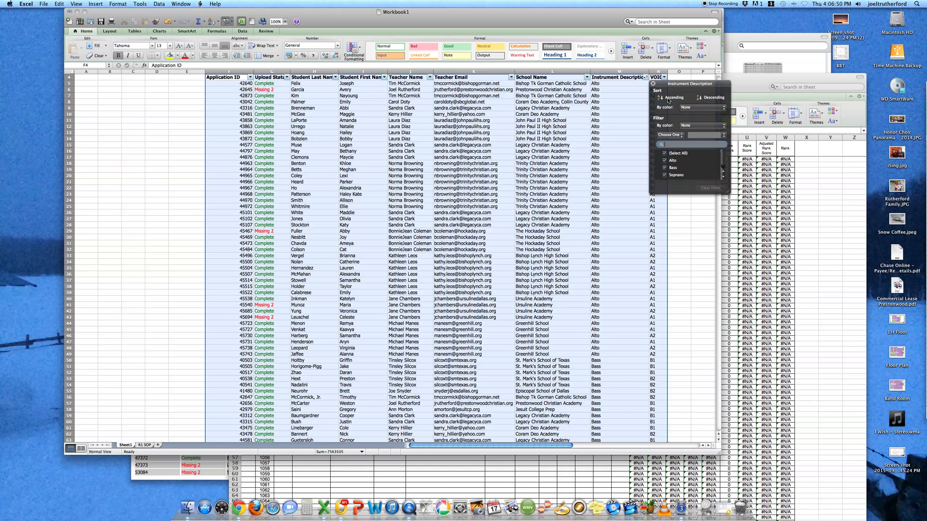
{"action": "left_click", "coordinate": [653, 84]}
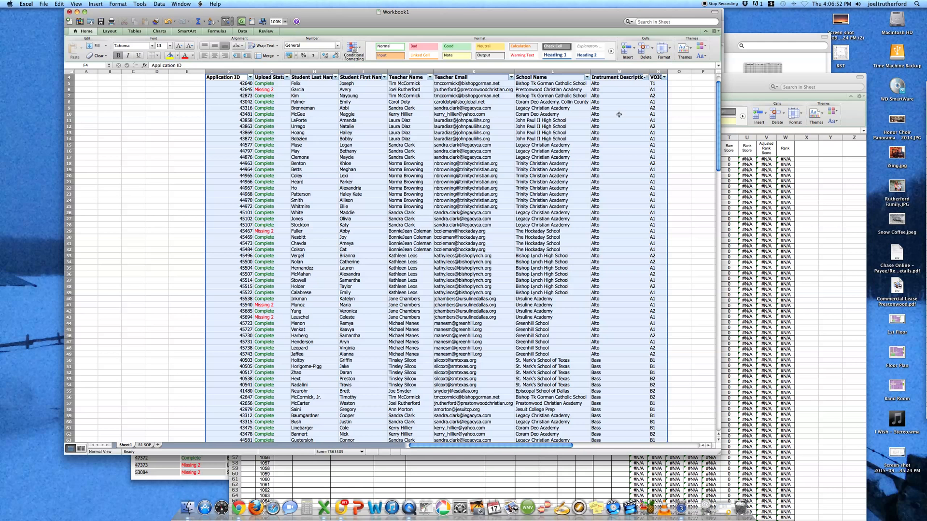
{"action": "left_click", "coordinate": [618, 114]}
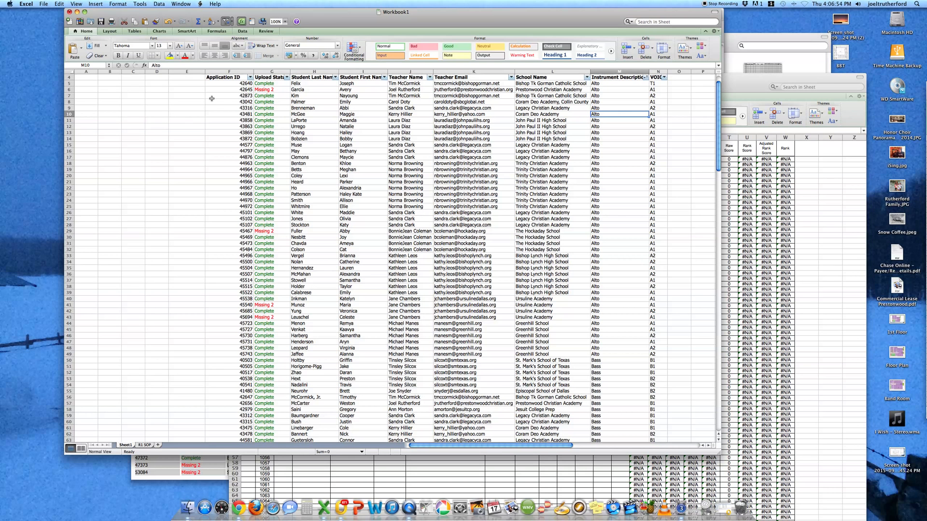
{"action": "left_click", "coordinate": [77, 85]}
{"action": "scroll", "coordinate": [167, 166], "scroll_direction": "down", "scroll_amount": 4}
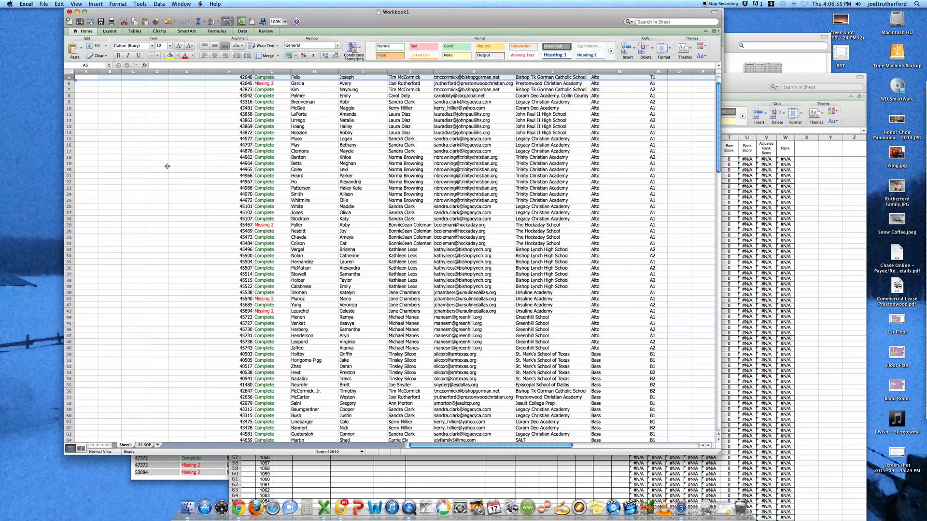
{"action": "scroll", "coordinate": [168, 166], "scroll_direction": "down", "scroll_amount": 15}
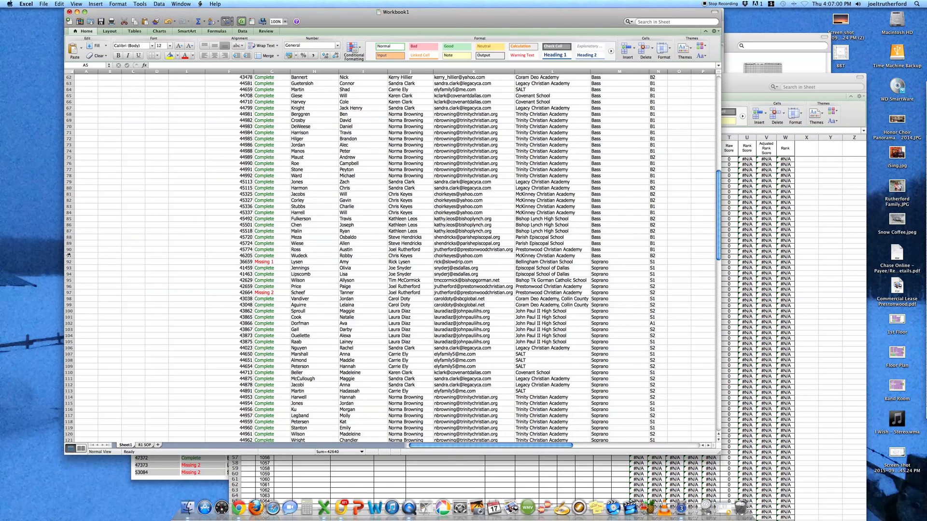
{"action": "left_click", "coordinate": [69, 256], "text": "shift"}
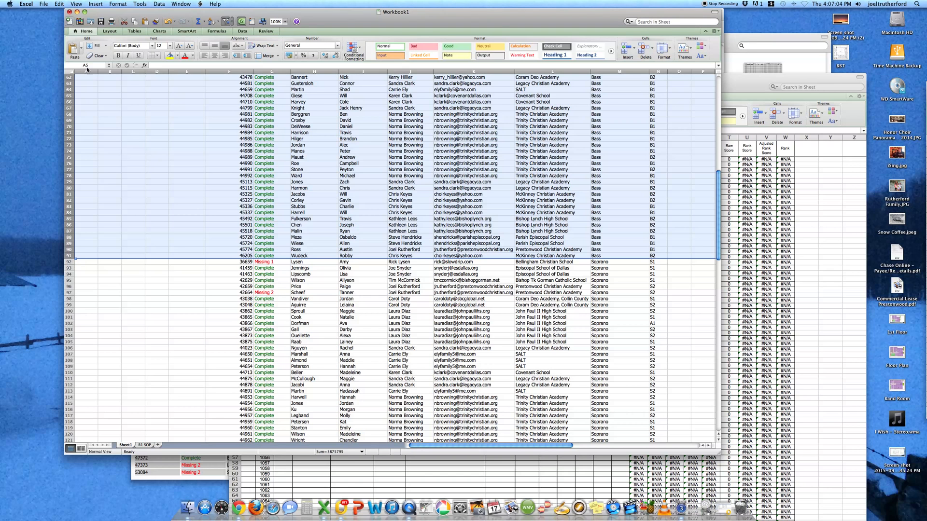
{"action": "left_click", "coordinate": [288, 248]}
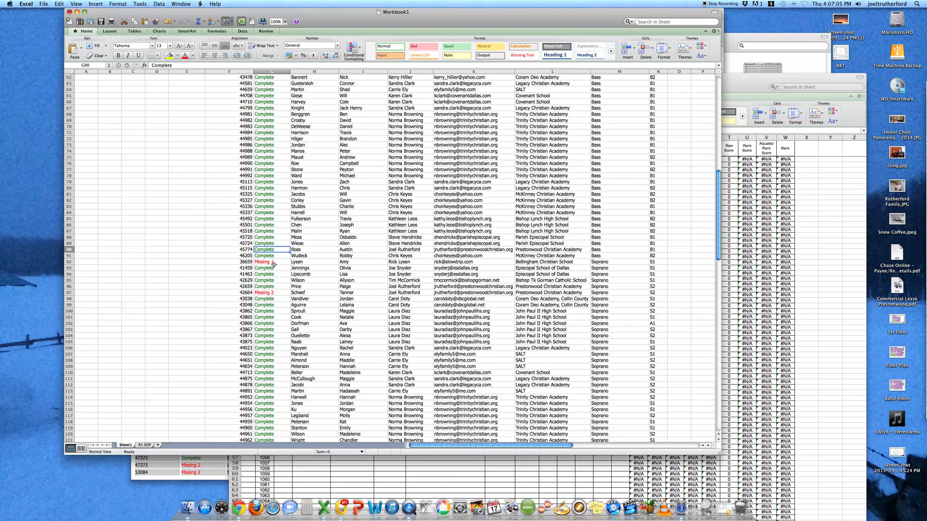
{"action": "scroll", "coordinate": [274, 265], "scroll_direction": "up", "scroll_amount": 20}
{"action": "left_click", "coordinate": [310, 193]}
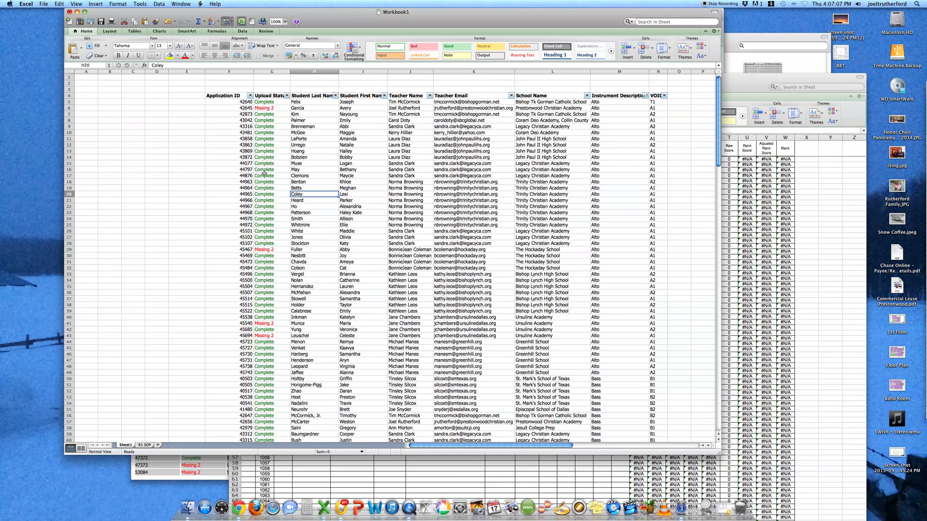
{"action": "left_click", "coordinate": [238, 132]}
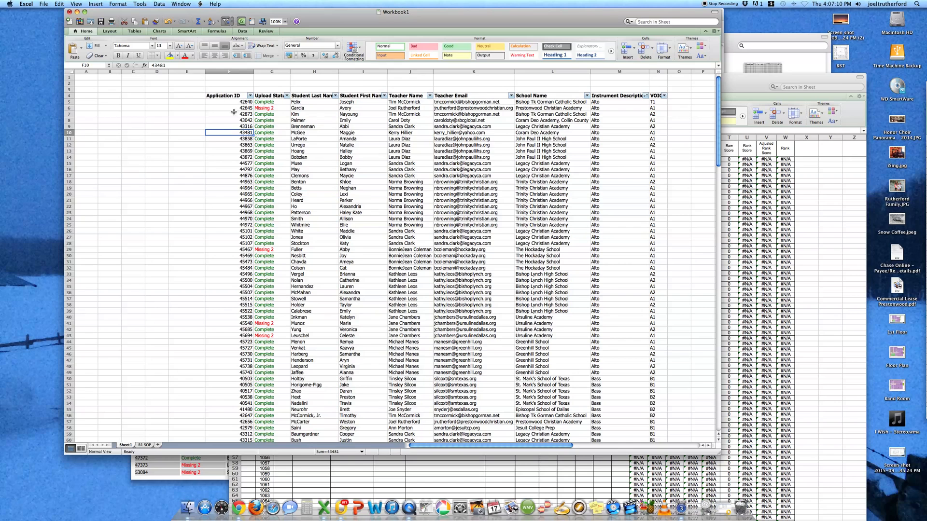
Copy the sorted table from its header row through the last record and paste it into the R1 SOP sheet at E3
{"action": "scroll", "coordinate": [338, 185], "scroll_direction": "down", "scroll_amount": 20}
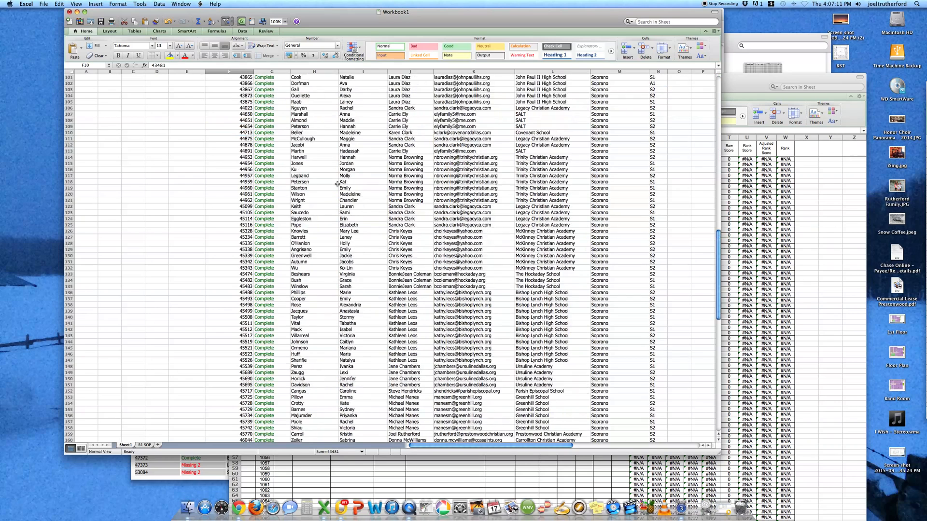
{"action": "scroll", "coordinate": [337, 184], "scroll_direction": "up", "scroll_amount": 20}
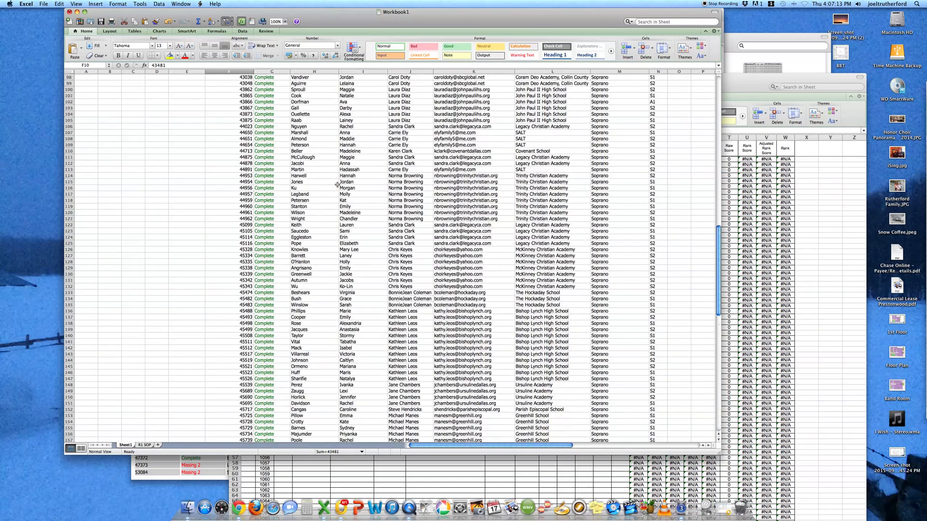
{"action": "scroll", "coordinate": [338, 185], "scroll_direction": "up", "scroll_amount": 10}
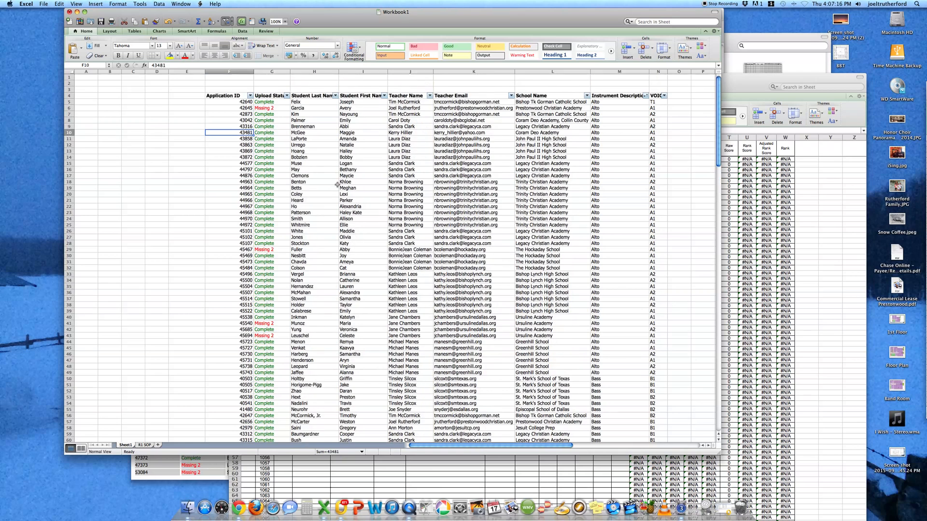
{"action": "left_click", "coordinate": [230, 95]}
{"action": "scroll", "coordinate": [280, 213], "scroll_direction": "down", "scroll_amount": 20}
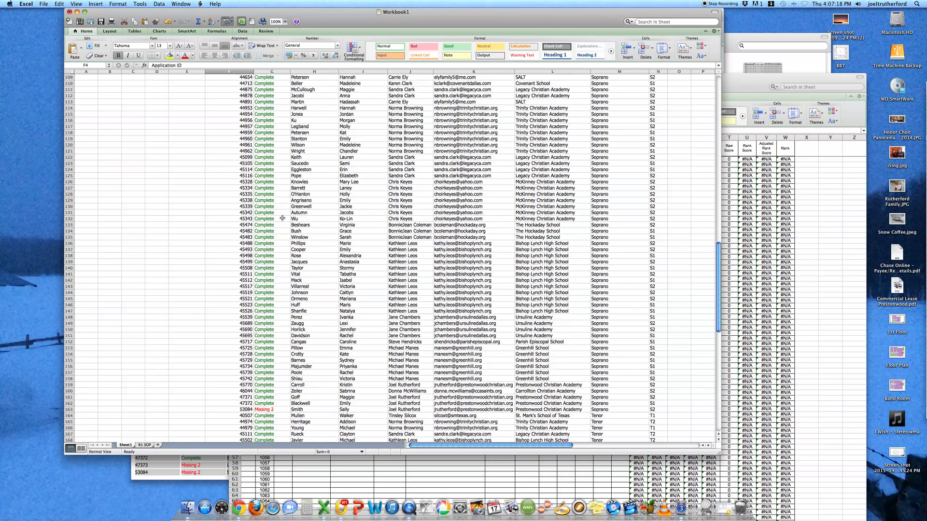
{"action": "left_click", "coordinate": [653, 243], "text": "shift"}
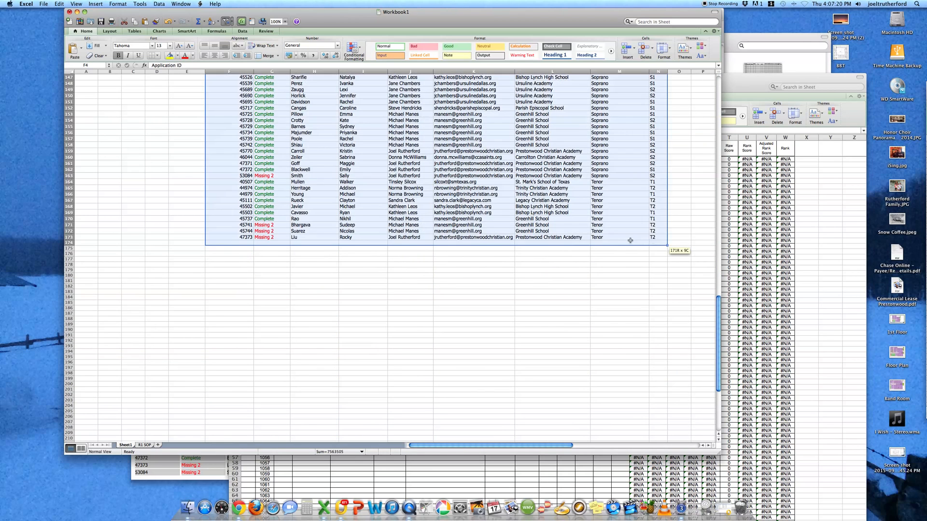
{"action": "key", "text": "super+c"}
{"action": "left_click", "coordinate": [144, 445]}
{"action": "left_click", "coordinate": [182, 90]}
{"action": "key", "text": "super+v"}
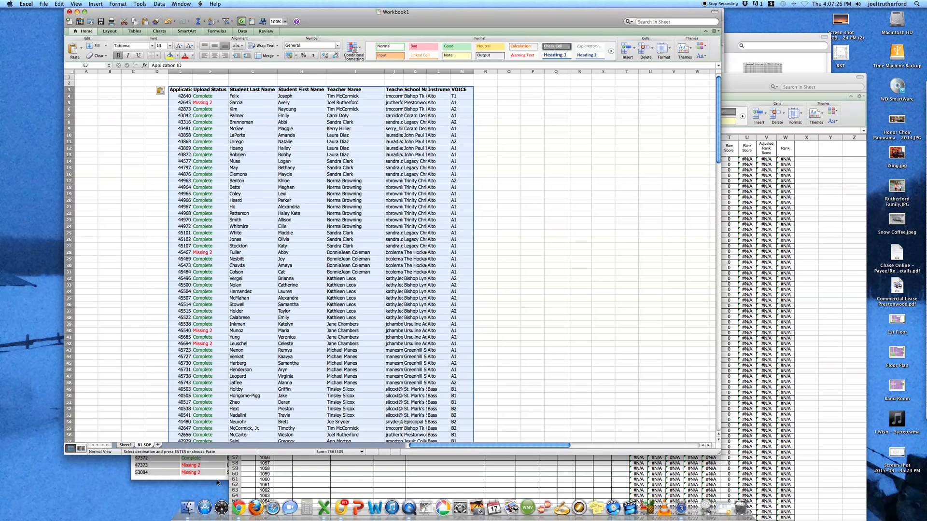
Rename Sheet1 as FULL Data
{"action": "double_click", "coordinate": [127, 445]}
{"action": "type", "text": "FULL DA"}
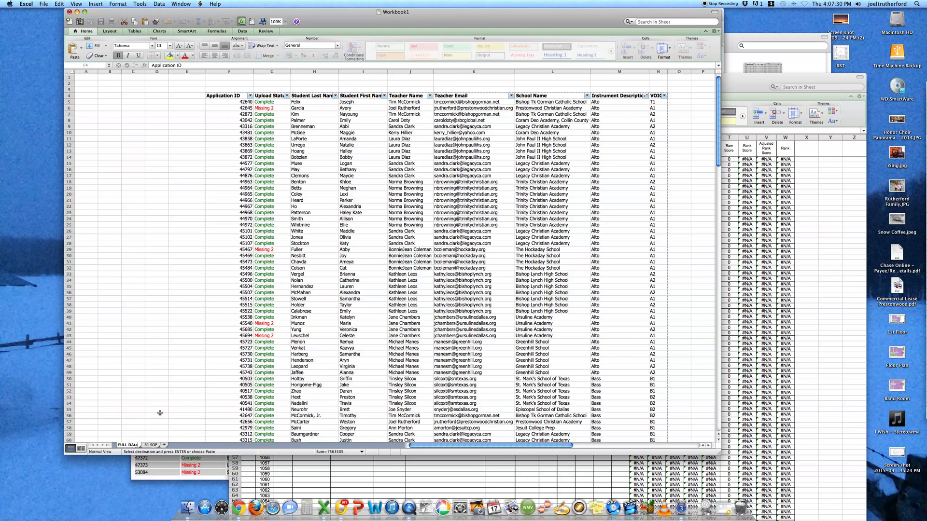
{"action": "type", "text": "ta"}
{"action": "key", "text": "Return"}
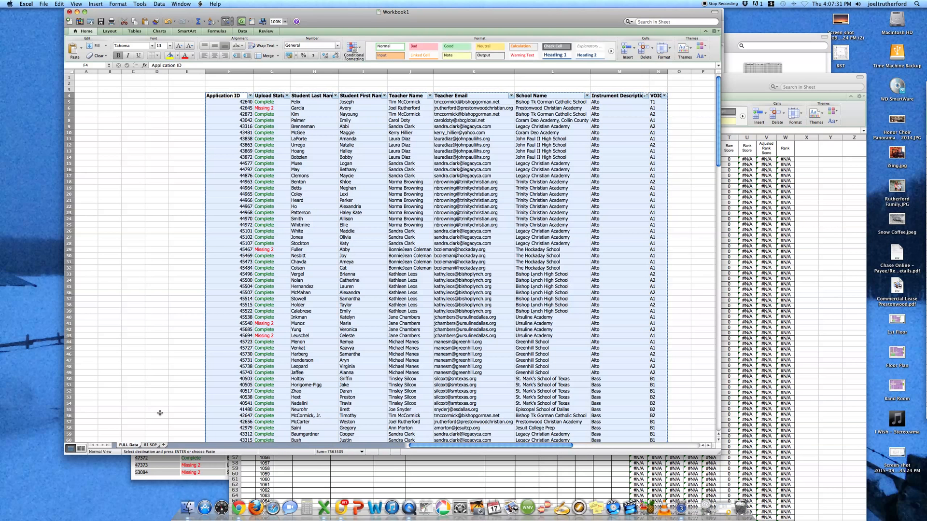
Autofit columns E through M on the R1 SOP sheet to the width of their contents
{"action": "left_click", "coordinate": [151, 445]}
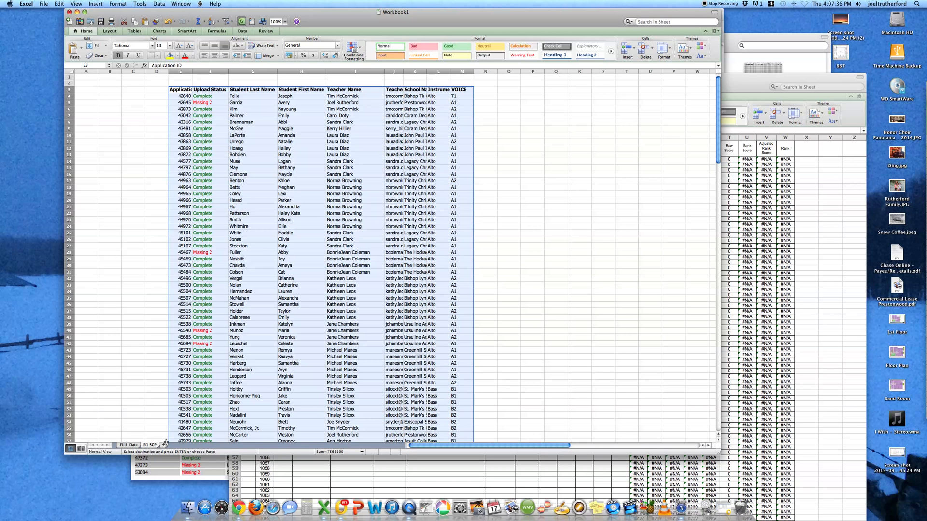
{"action": "left_click", "coordinate": [277, 257]}
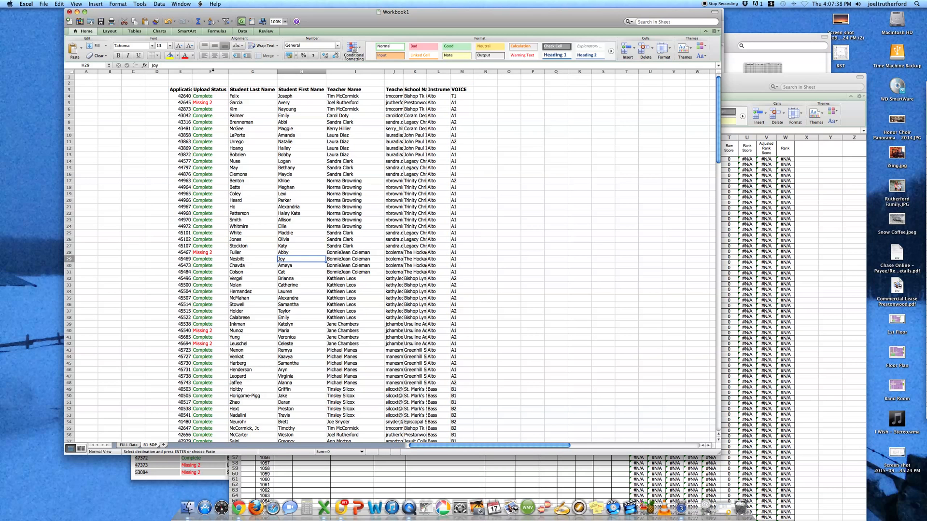
{"action": "left_click_drag", "start_coordinate": [180, 72], "coordinate": [461, 71]}
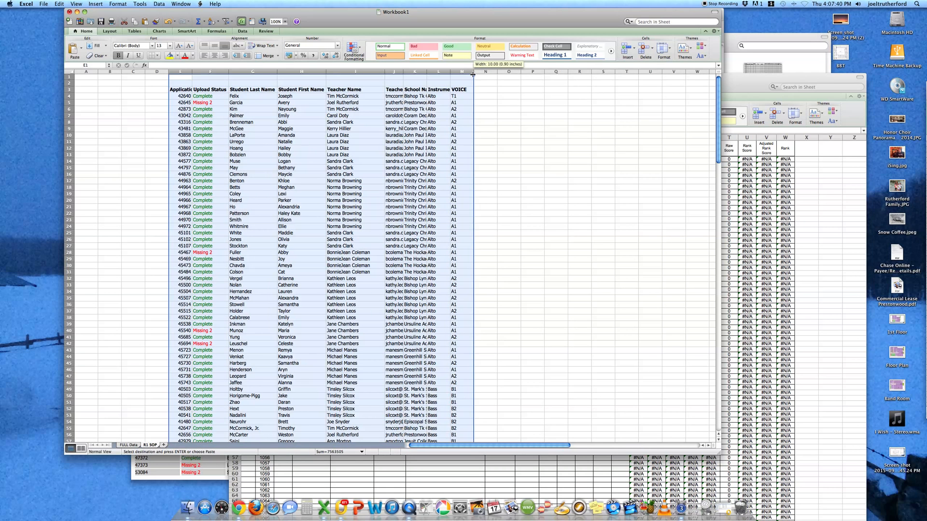
{"action": "double_click", "coordinate": [474, 71]}
{"action": "left_click", "coordinate": [415, 129]}
{"action": "left_click", "coordinate": [269, 127]}
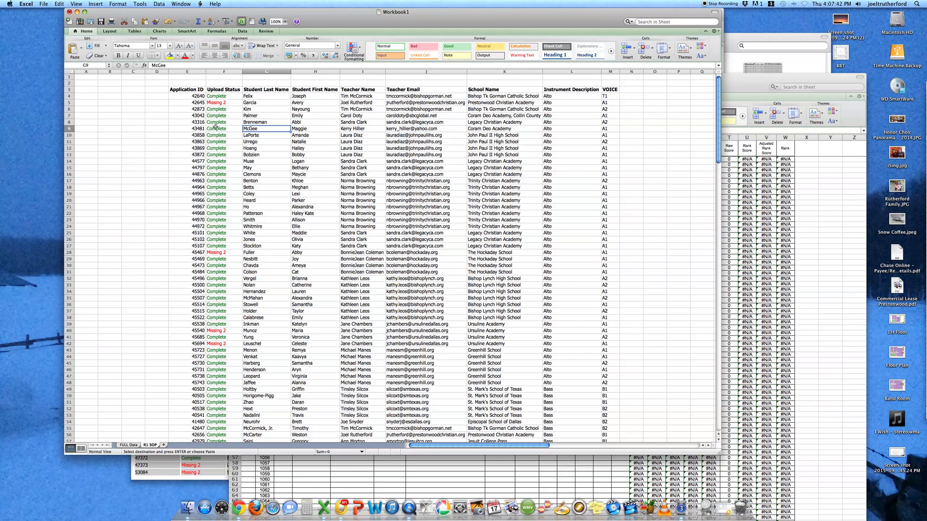
Delete all Alto and Bass rows, rows 4 through 90, from the R1 SOP sheet
{"action": "left_click", "coordinate": [69, 96]}
{"action": "scroll", "coordinate": [341, 193], "scroll_direction": "down", "scroll_amount": 18}
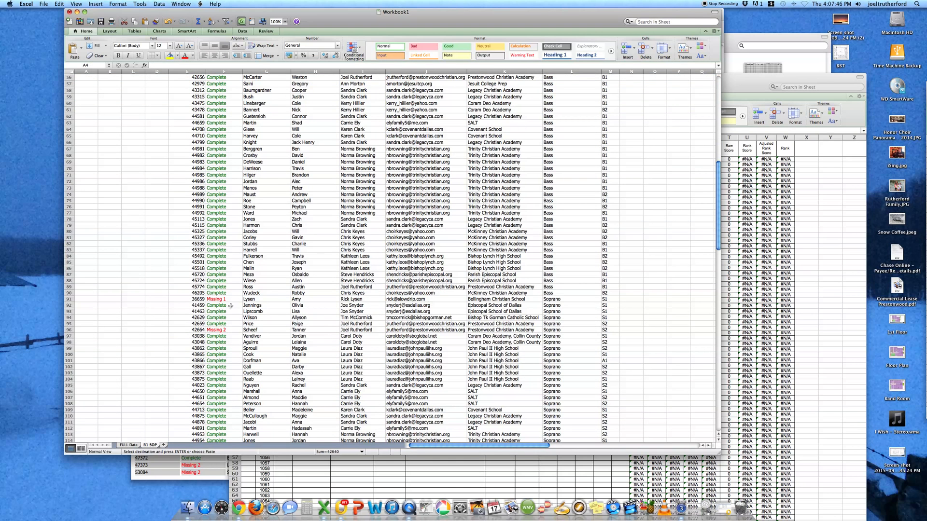
{"action": "left_click", "coordinate": [87, 294], "text": "shift"}
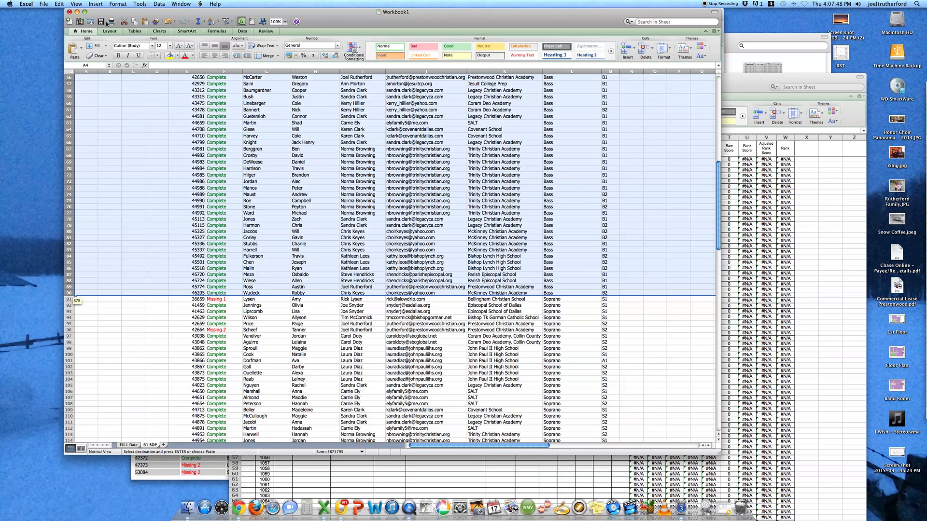
{"action": "left_click", "coordinate": [59, 4]}
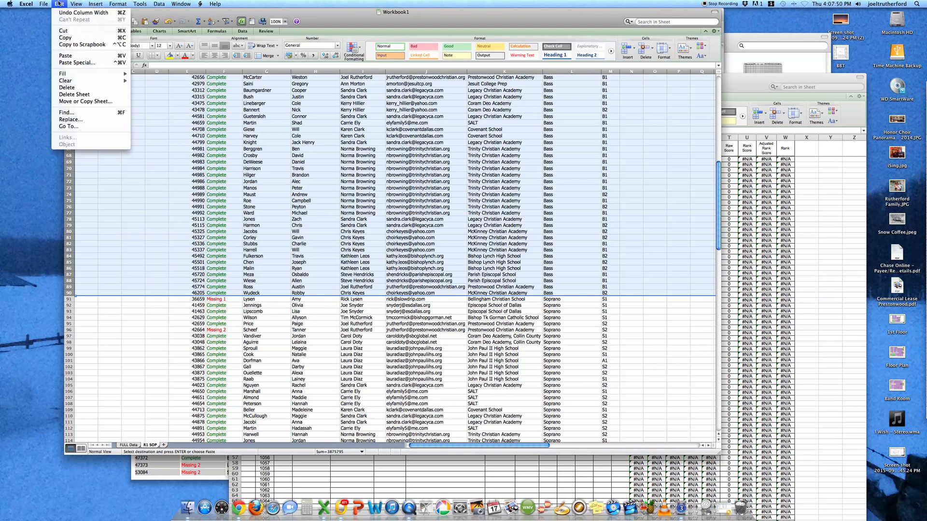
{"action": "left_click", "coordinate": [70, 89]}
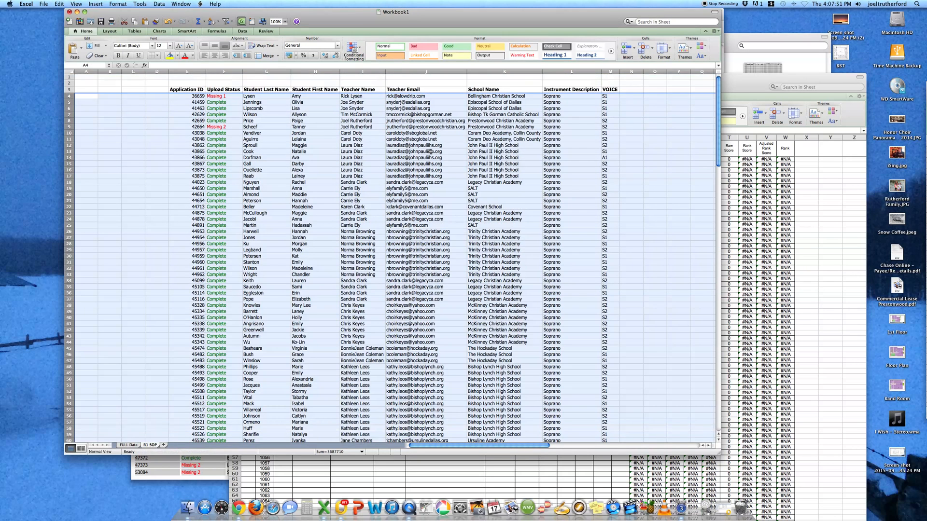
Delete the Tenor rows below the last Soprano record, rows 76 through 88, from the R1 SOP sheet
{"action": "scroll", "coordinate": [432, 151], "scroll_direction": "down", "scroll_amount": 15}
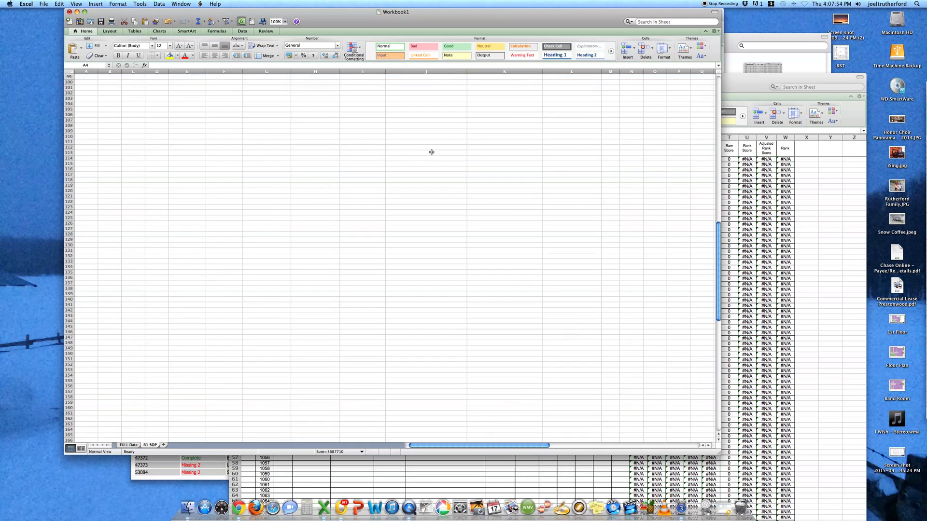
{"action": "left_click", "coordinate": [537, 96]}
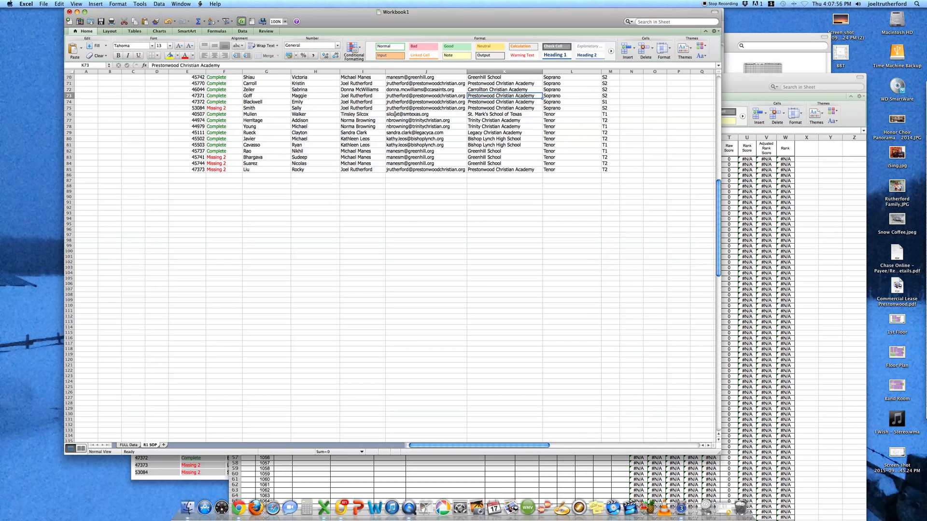
{"action": "left_click", "coordinate": [442, 114]}
{"action": "left_click", "coordinate": [68, 115]}
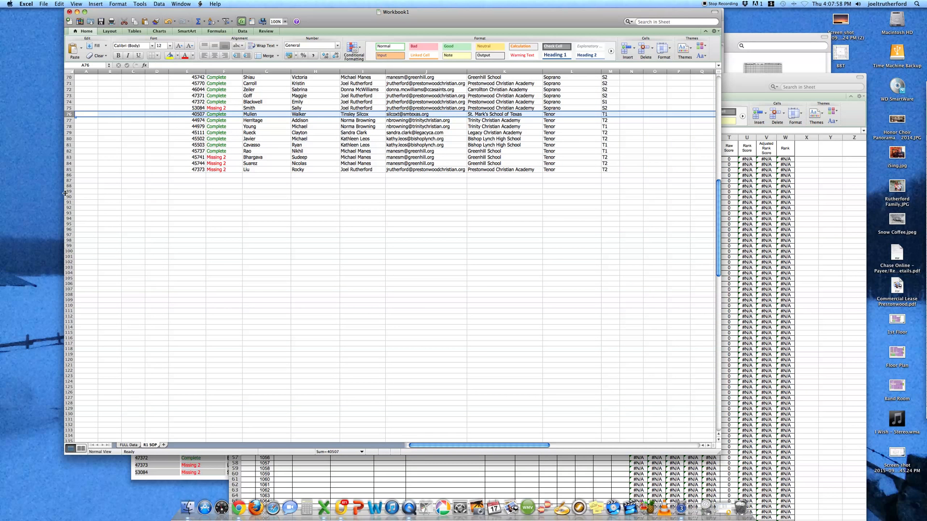
{"action": "left_click", "coordinate": [69, 187], "text": "shift"}
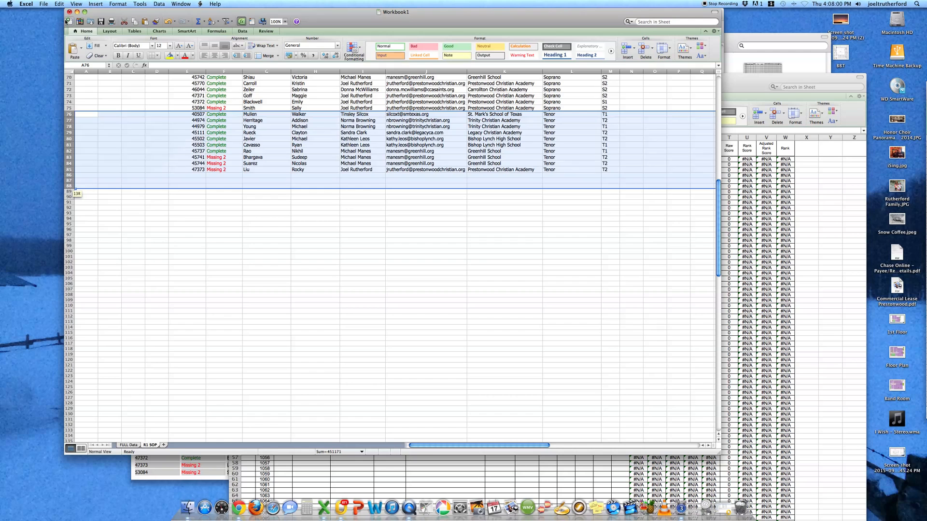
{"action": "left_click", "coordinate": [59, 4]}
{"action": "left_click", "coordinate": [73, 88]}
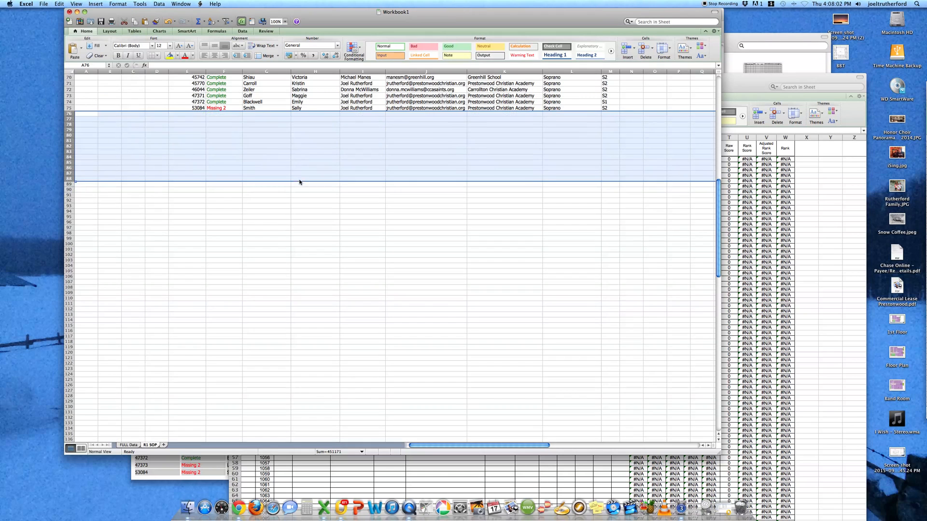
{"action": "scroll", "coordinate": [299, 182], "scroll_direction": "up", "scroll_amount": 15}
{"action": "left_click", "coordinate": [462, 162]}
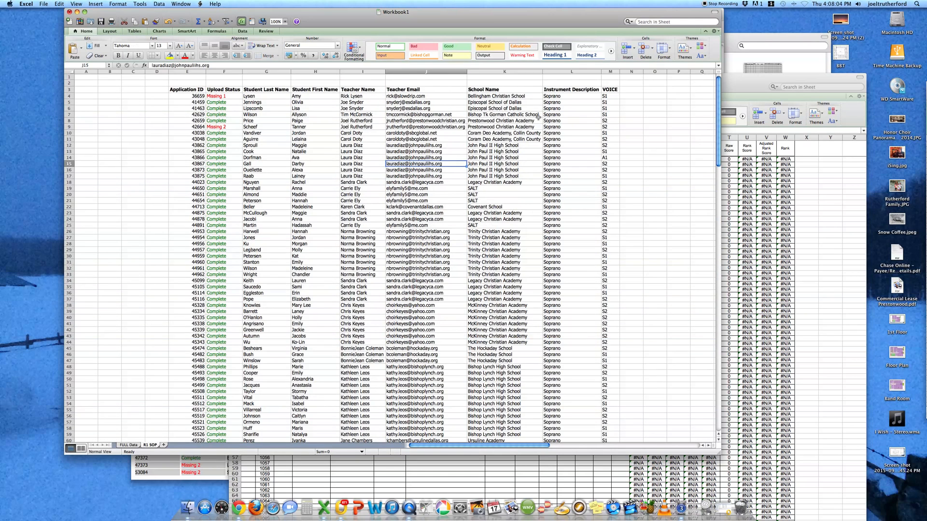
{"action": "scroll", "coordinate": [449, 145], "scroll_direction": "down", "scroll_amount": 10}
{"action": "scroll", "coordinate": [443, 121], "scroll_direction": "up", "scroll_amount": 10}
{"action": "left_click", "coordinate": [261, 115]}
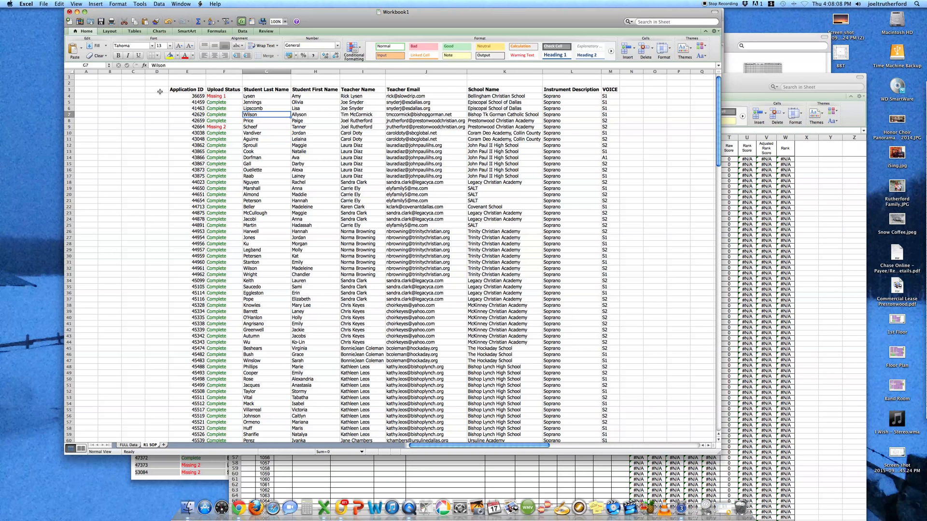
Enter the headers TPSMEA ID in B3, Opus ID in C3 and TPSMEA ID in D3
{"action": "left_click", "coordinate": [109, 89]}
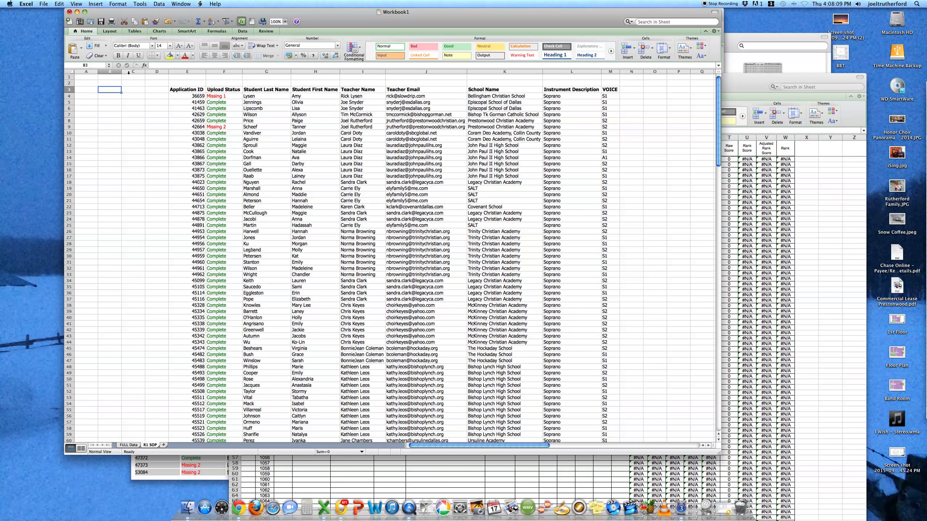
{"action": "type", "text": "TPSMEA ID"}
{"action": "key", "text": "Tab"}
{"action": "type", "text": "Opus ID"}
{"action": "key", "text": "Tab"}
{"action": "type", "text": "TPS"}
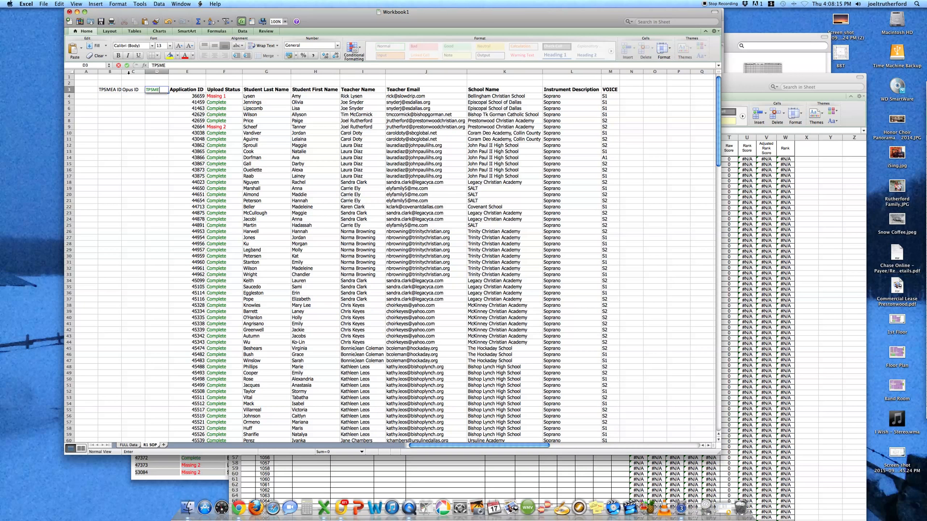
{"action": "key", "text": "Return"}
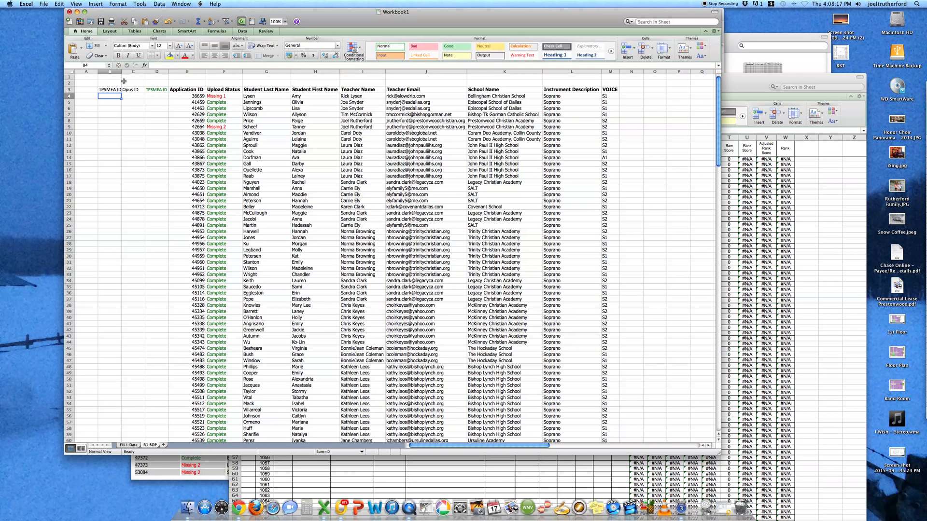
Widen columns B through D and replace the C3 header with a copy of the Application ID header from E3
{"action": "left_click_drag", "start_coordinate": [120, 72], "coordinate": [189, 72]}
{"action": "left_click", "coordinate": [153, 90]}
{"action": "left_click", "coordinate": [216, 92]}
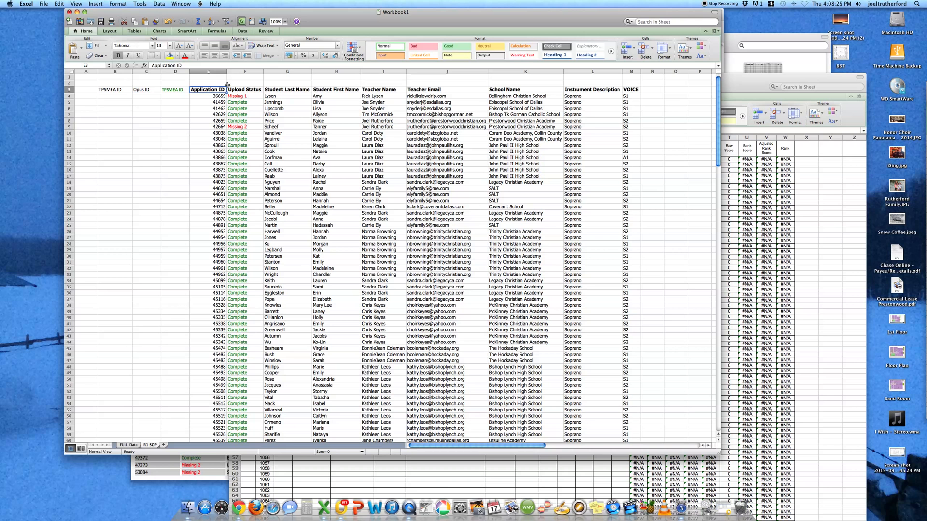
{"action": "key", "text": "cmd+c"}
{"action": "left_click", "coordinate": [148, 90]}
{"action": "key", "text": "cmd+v"}
{"action": "left_click", "coordinate": [156, 121]}
{"action": "left_click_drag", "start_coordinate": [161, 72], "coordinate": [175, 72]}
{"action": "key", "text": "Right"}
{"action": "key", "text": "Right"}
Make the TPSMEA ID headers in B3 and D3 bold and set the font color of D3 to black
{"action": "left_click", "coordinate": [119, 90]}
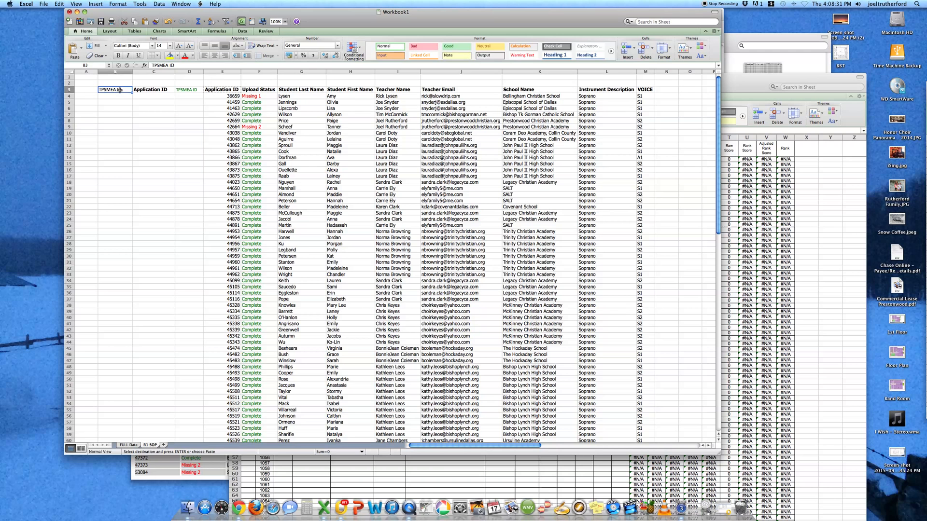
{"action": "left_click", "coordinate": [186, 90]}
{"action": "key", "text": "Return"}
{"action": "left_click", "coordinate": [178, 56]}
{"action": "left_click", "coordinate": [179, 56]}
{"action": "left_click", "coordinate": [192, 56]}
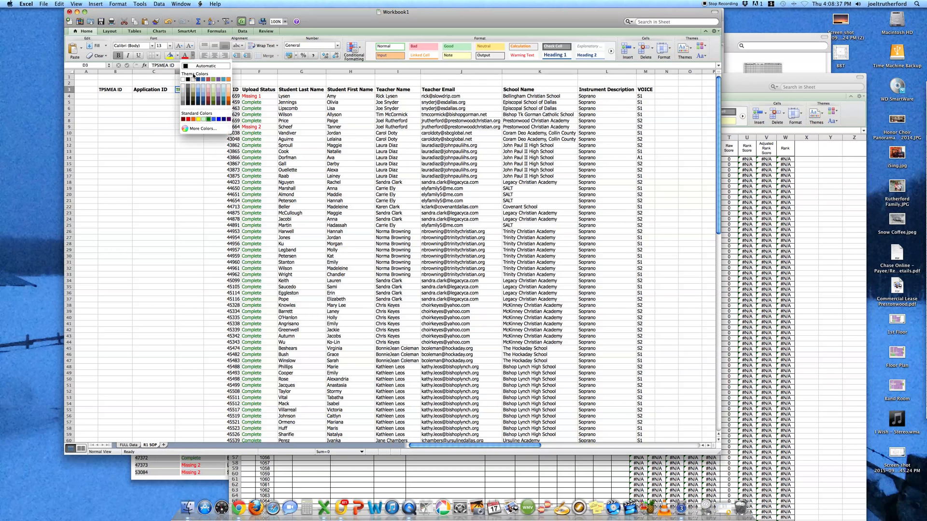
{"action": "left_click", "coordinate": [188, 81]}
{"action": "left_click", "coordinate": [222, 108]}
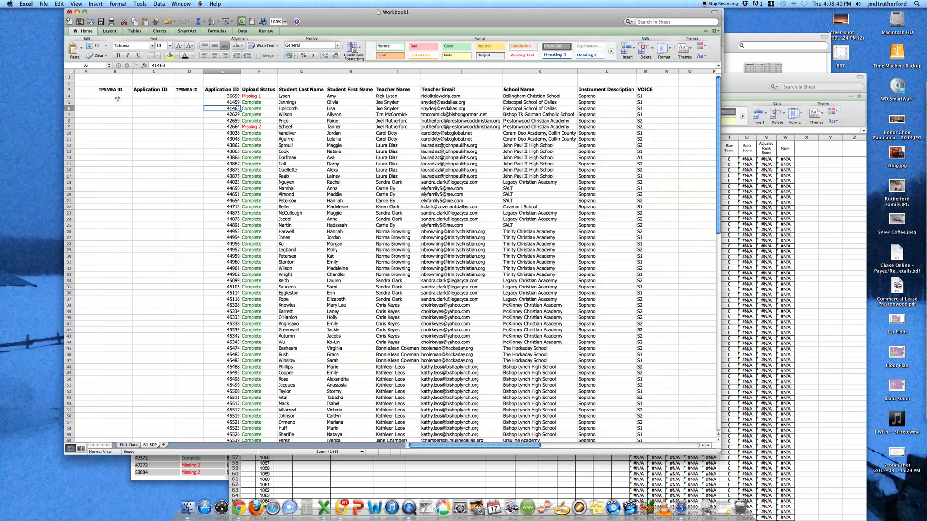
Set the font of the entire R1 SOP sheet to Calibri (Body), size 14
{"action": "left_click", "coordinate": [71, 72]}
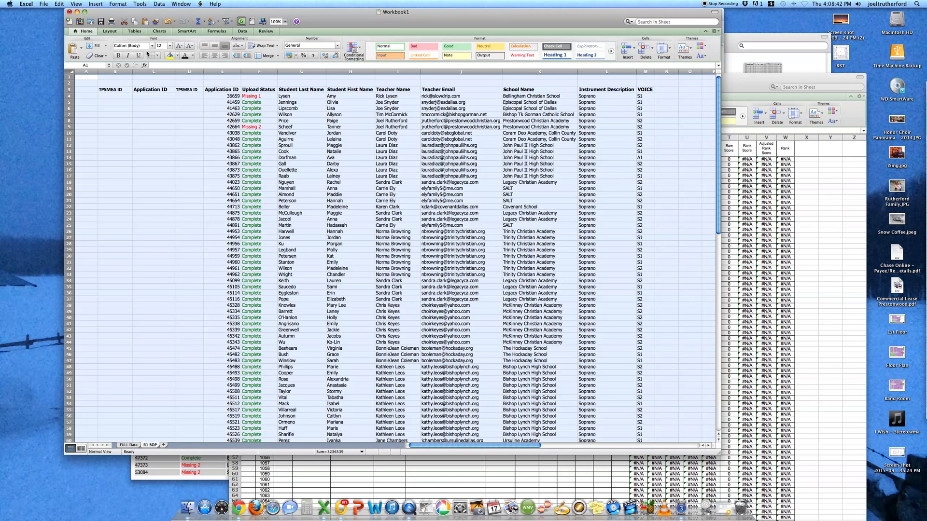
{"action": "left_click", "coordinate": [152, 45]}
{"action": "left_click", "coordinate": [141, 80]}
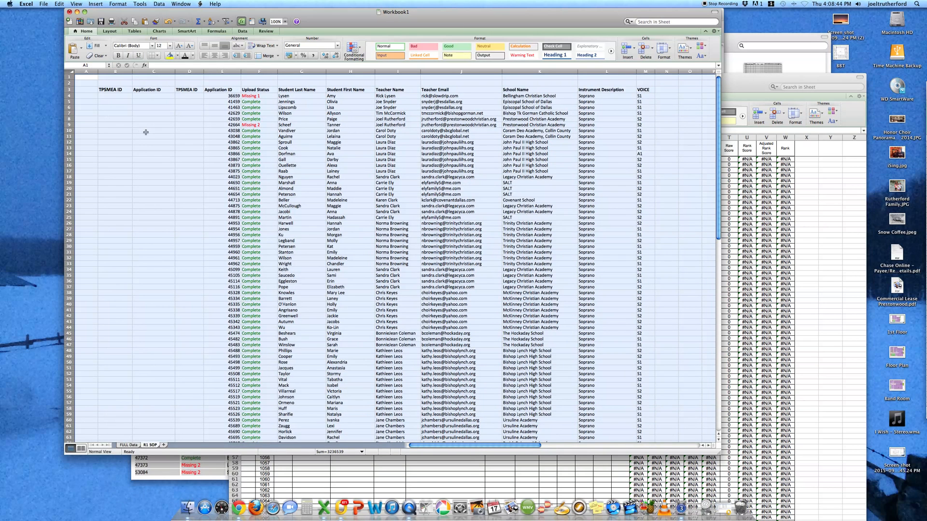
{"action": "left_click", "coordinate": [171, 46]}
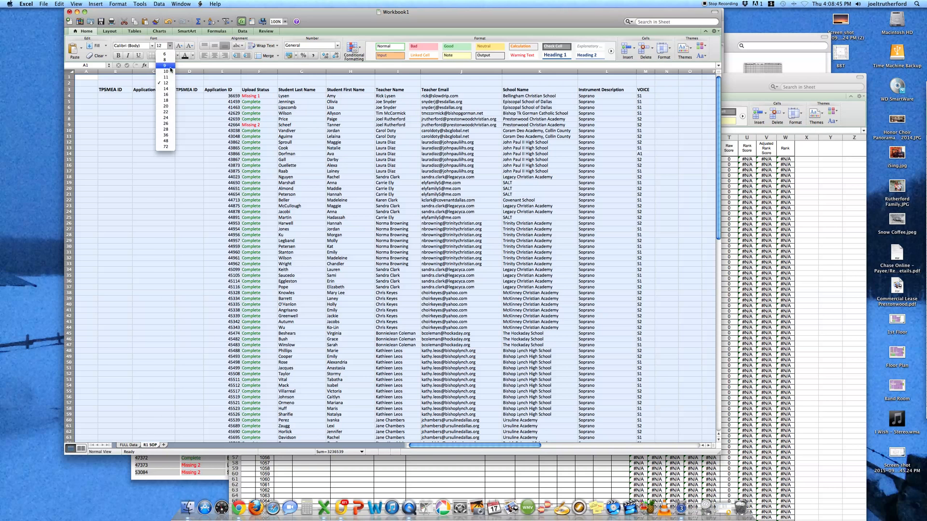
{"action": "left_click", "coordinate": [163, 92]}
{"action": "left_click", "coordinate": [234, 116]}
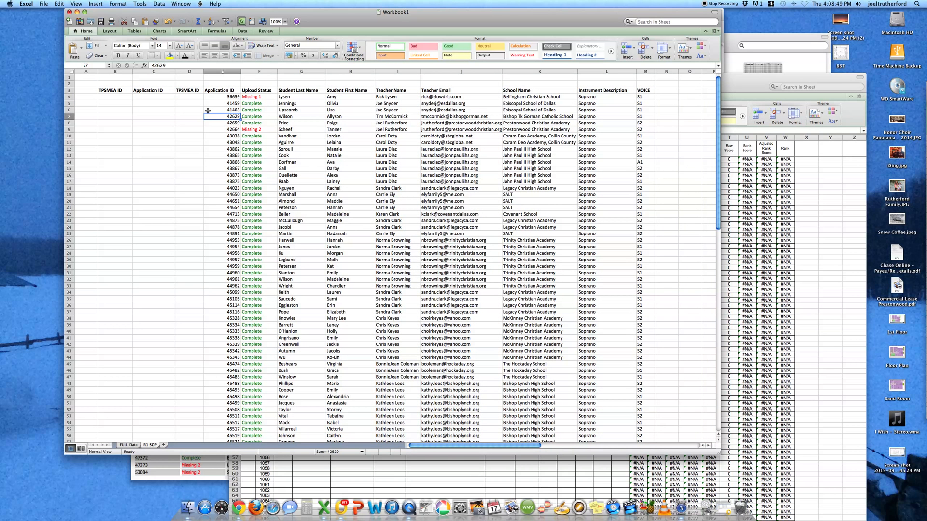
{"action": "left_click", "coordinate": [193, 104]}
{"action": "key", "text": "super+s"}
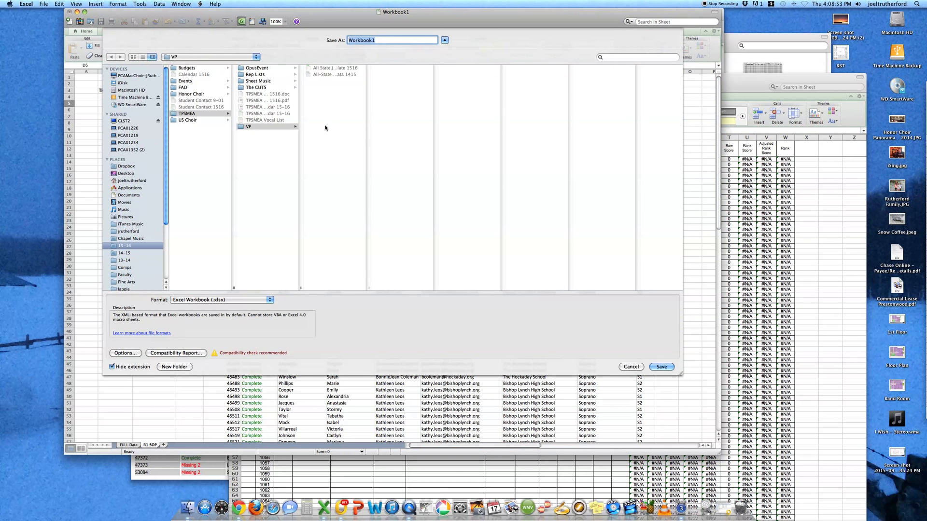
{"action": "left_click", "coordinate": [636, 369]}
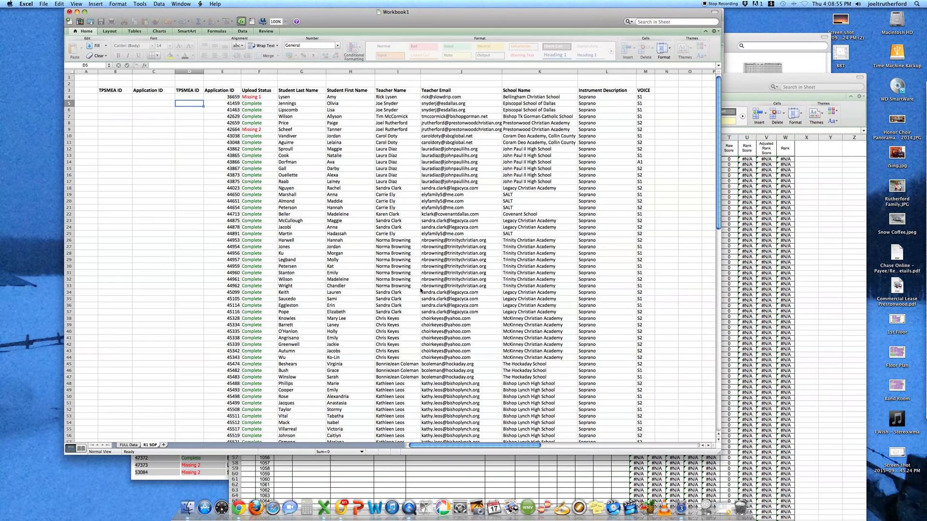
{"action": "left_click", "coordinate": [307, 149]}
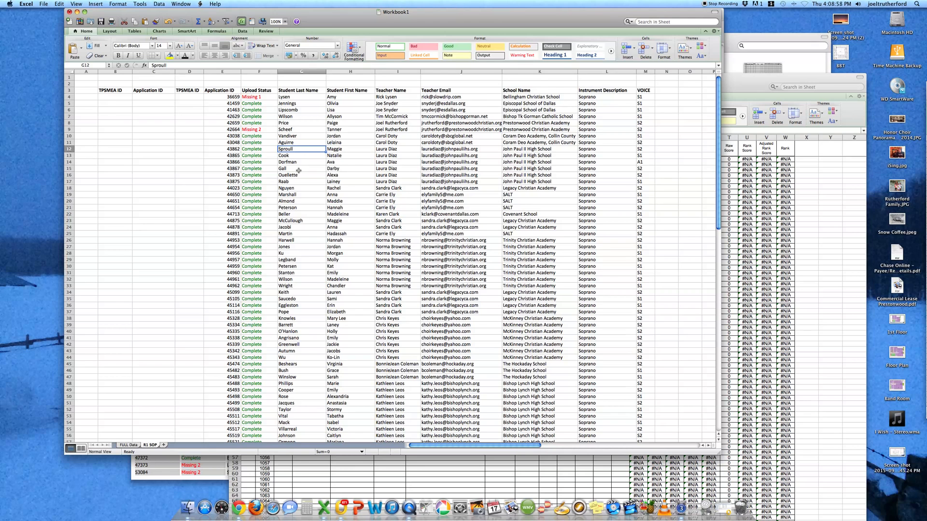
Switch to OpusEvent in Chrome, leave the data report and open the Screener Overview page
{"action": "key", "text": "super+Tab"}
{"action": "key", "text": "super+a"}
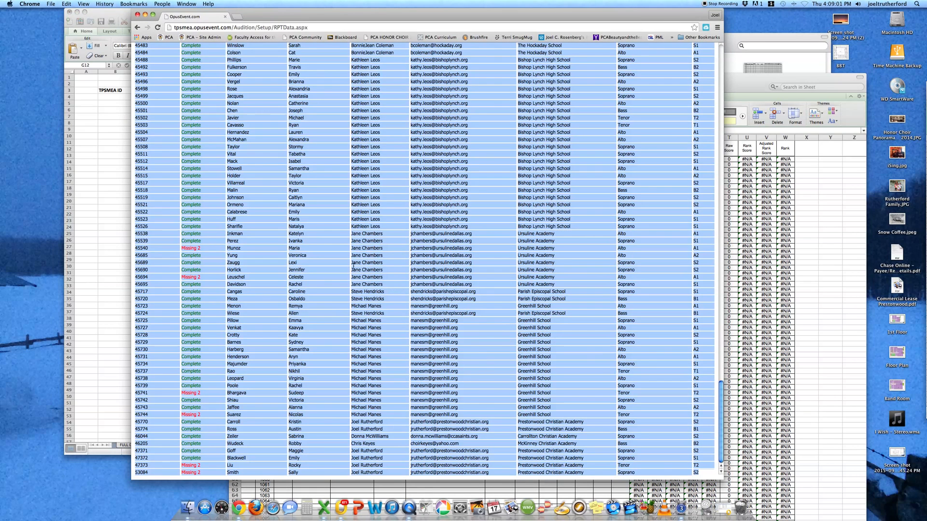
{"action": "left_click", "coordinate": [354, 266]}
{"action": "scroll", "coordinate": [352, 265], "scroll_direction": "up", "scroll_amount": 20}
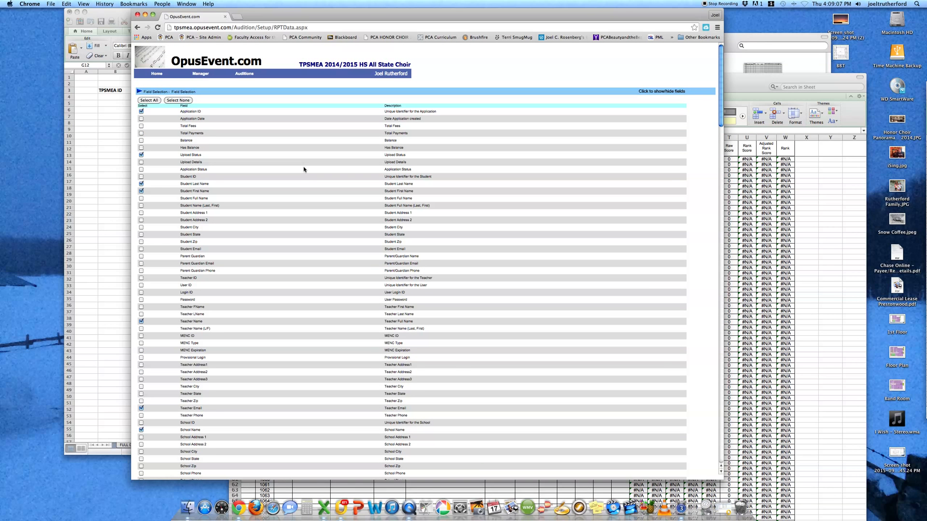
{"action": "left_click", "coordinate": [156, 75]}
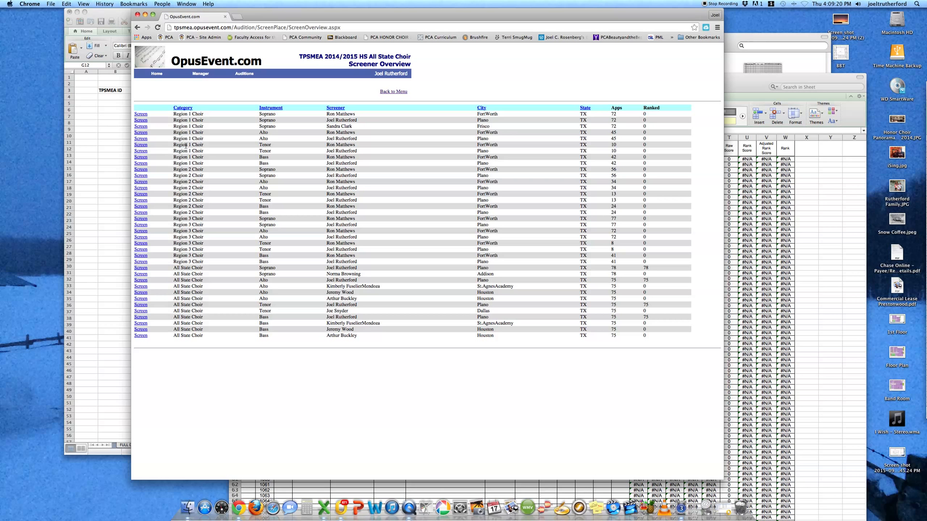
Examine the screeners assigned to Region 1 Soprano, All State Soprano, Region 3 Alto and All State Tenor in the overview
{"action": "left_click_drag", "start_coordinate": [173, 120], "coordinate": [282, 121]}
{"action": "left_click", "coordinate": [350, 118]}
{"action": "left_click_drag", "start_coordinate": [173, 112], "coordinate": [353, 126]}
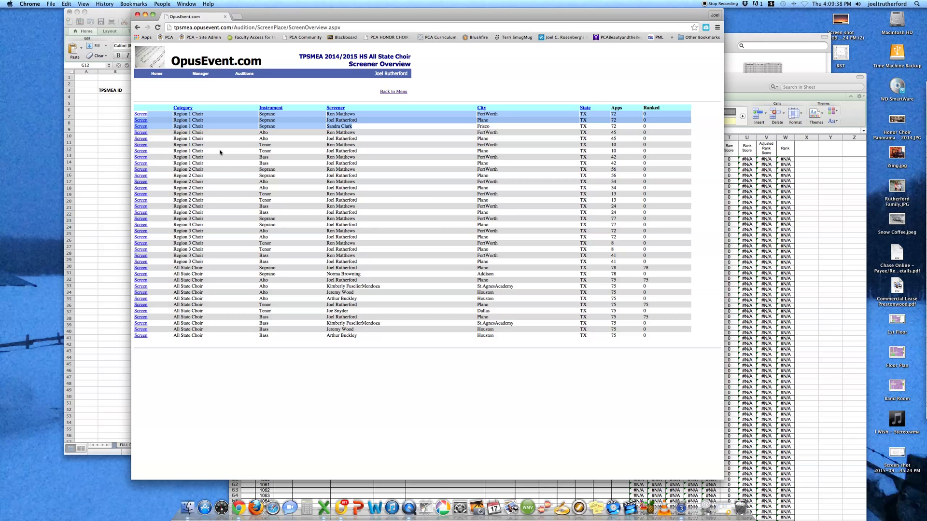
{"action": "left_click", "coordinate": [252, 274]}
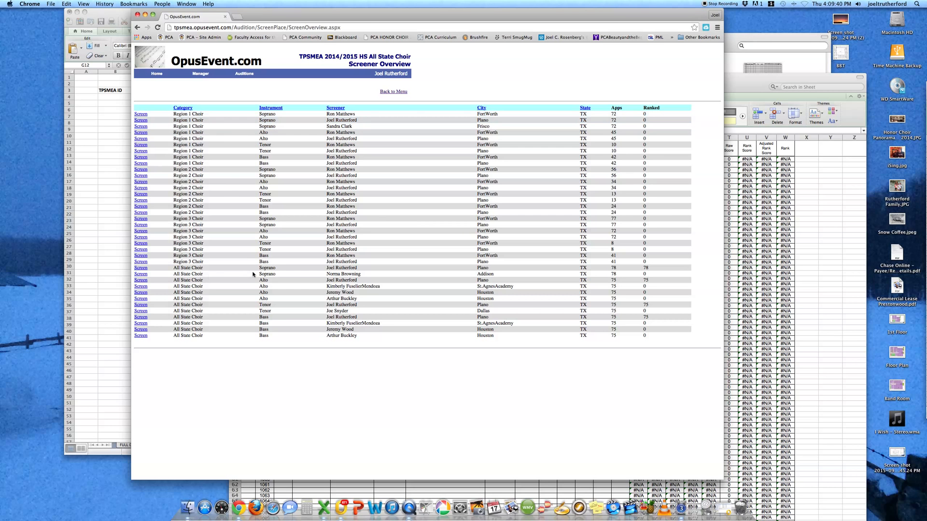
{"action": "left_click_drag", "start_coordinate": [175, 269], "coordinate": [387, 275]}
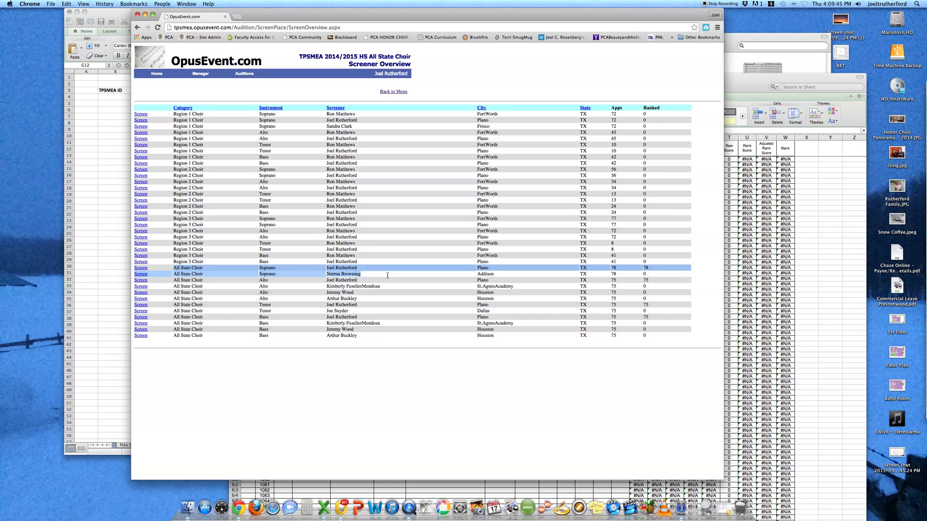
{"action": "left_click", "coordinate": [174, 234]}
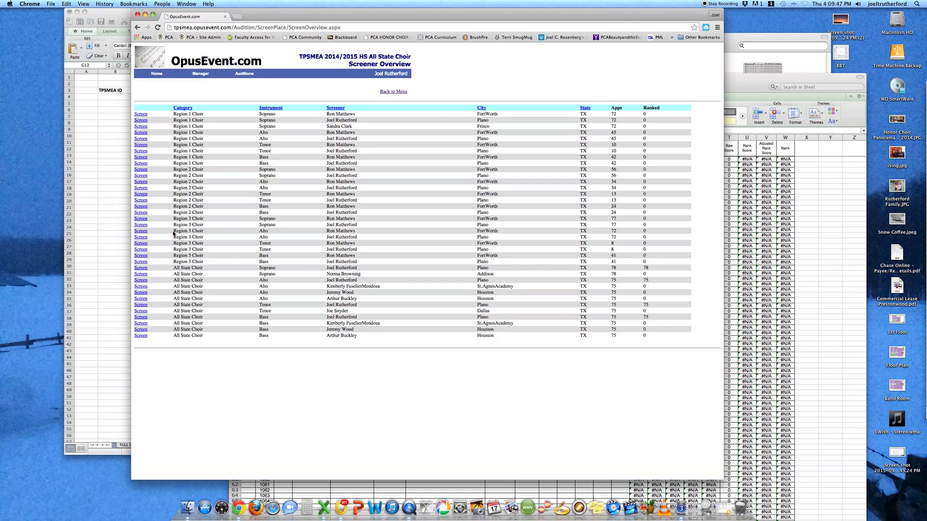
{"action": "left_click_drag", "start_coordinate": [174, 234], "coordinate": [376, 239]}
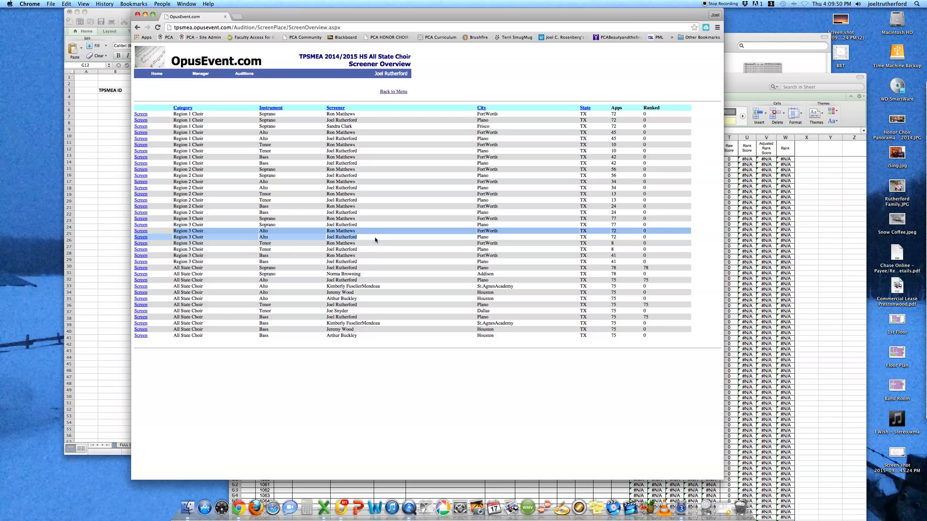
{"action": "left_click", "coordinate": [177, 313]}
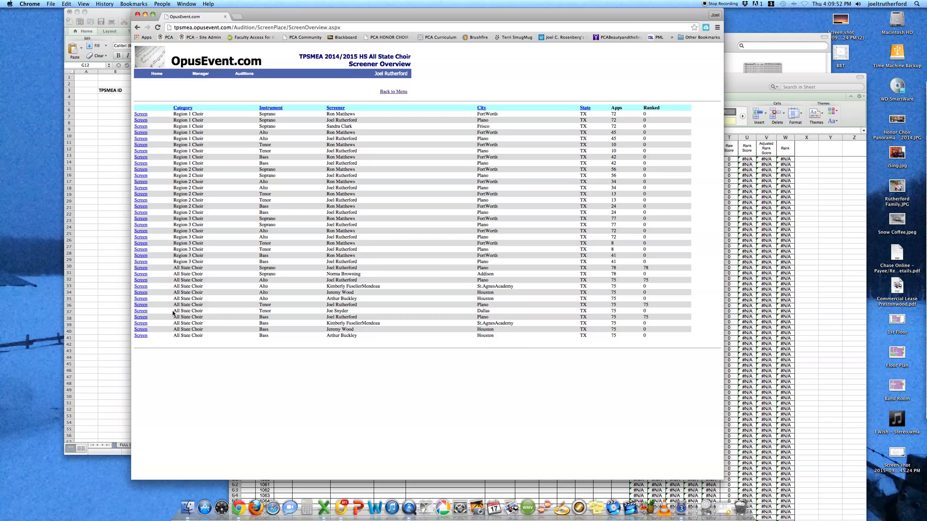
{"action": "left_click_drag", "start_coordinate": [176, 313], "coordinate": [377, 315]}
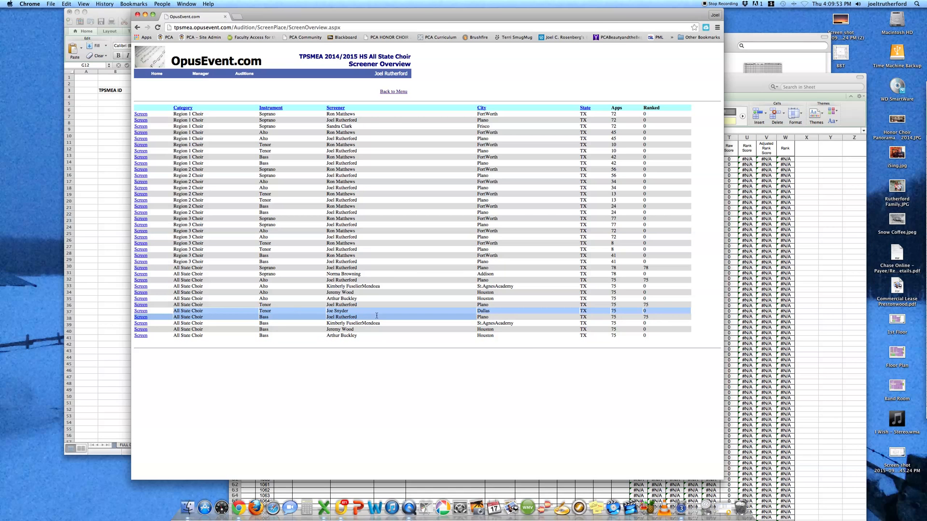
Open the Plano screener's Region 1 Choir Soprano screening page and look through its list of application IDs
{"action": "left_click", "coordinate": [374, 311]}
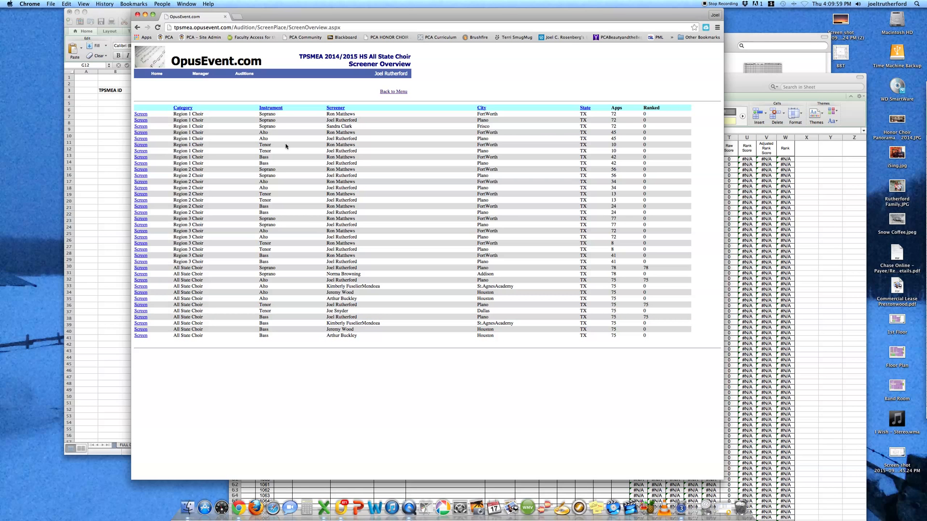
{"action": "left_click", "coordinate": [141, 121]}
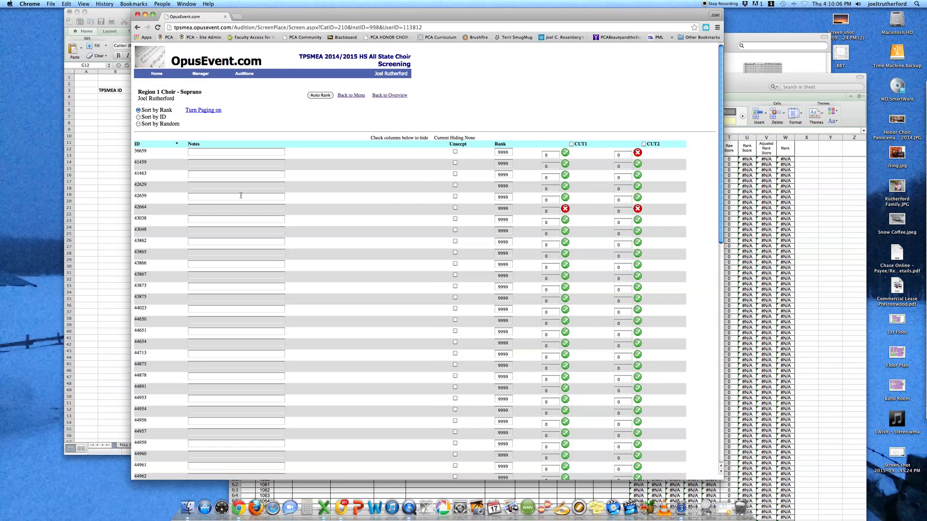
{"action": "scroll", "coordinate": [229, 188], "scroll_direction": "down", "scroll_amount": 15}
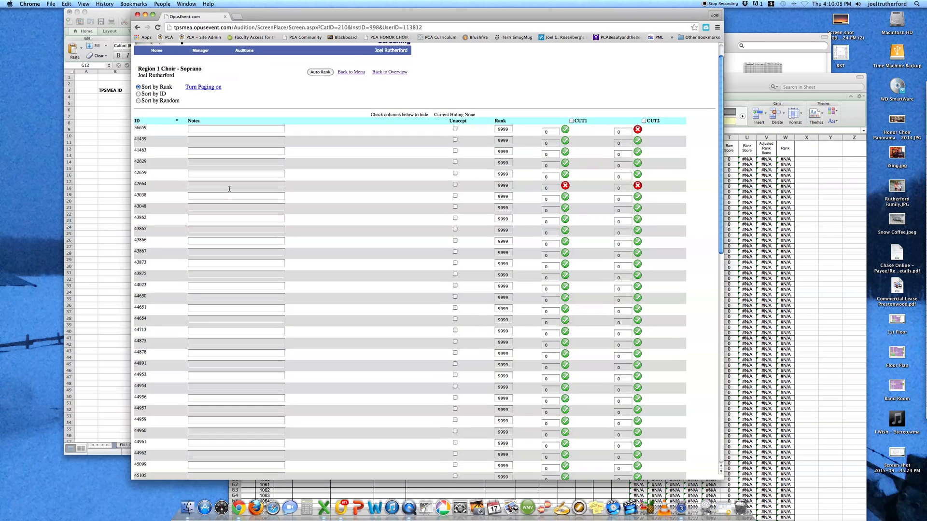
{"action": "scroll", "coordinate": [230, 188], "scroll_direction": "up", "scroll_amount": 15}
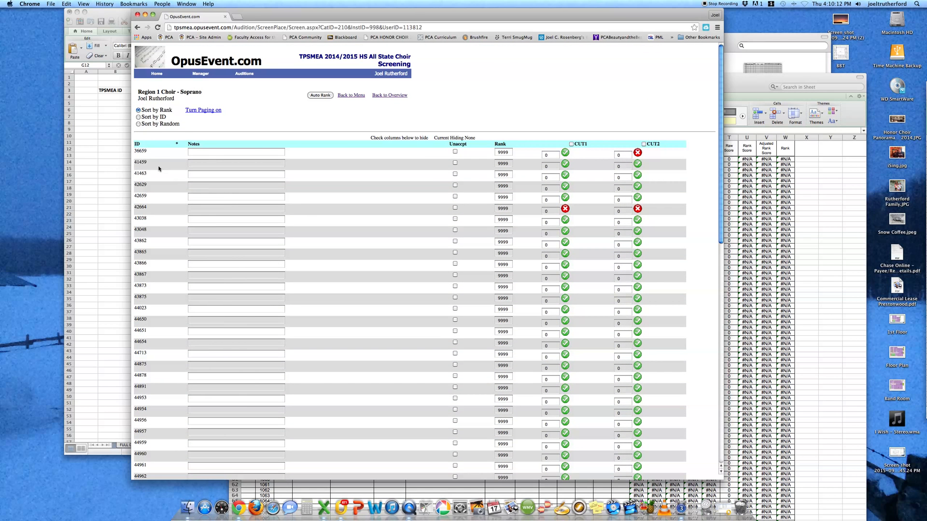
{"action": "double_click", "coordinate": [140, 151]}
{"action": "left_click", "coordinate": [139, 178]}
{"action": "scroll", "coordinate": [570, 222], "scroll_direction": "down", "scroll_amount": 5}
{"action": "scroll", "coordinate": [576, 224], "scroll_direction": "up", "scroll_amount": 5}
Turn off Screen Blind in the event settings, save, and reopen the Plano screener's Region 1 Soprano screening page
{"action": "mouse_move", "coordinate": [202, 76]}
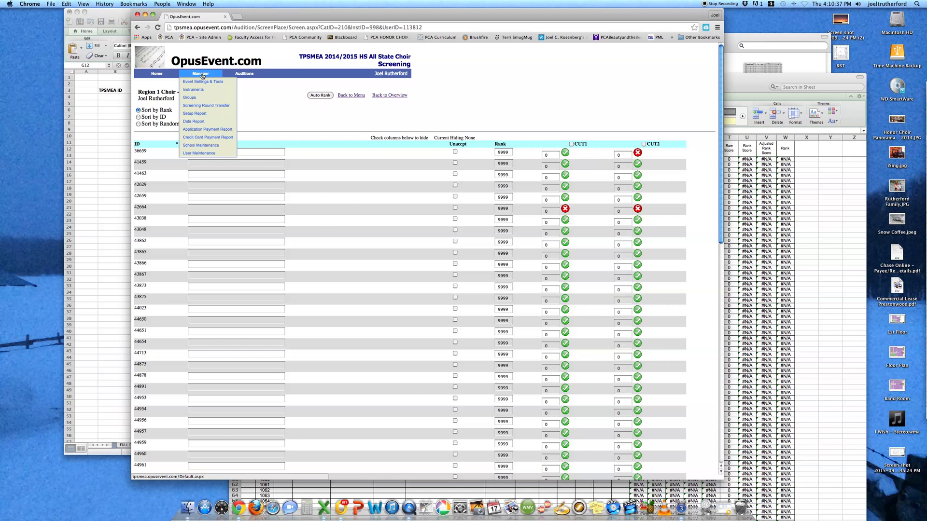
{"action": "left_click", "coordinate": [201, 83]}
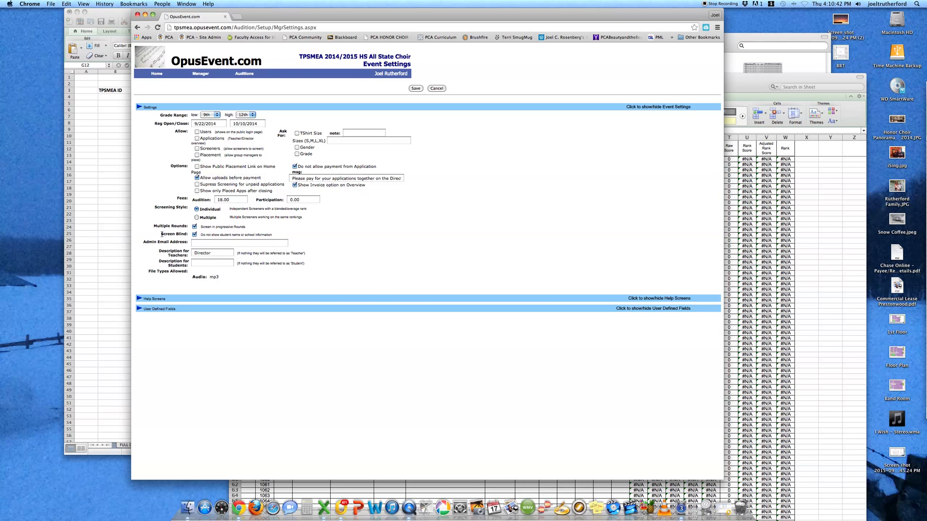
{"action": "left_click", "coordinate": [195, 234]}
{"action": "left_click", "coordinate": [415, 89]}
{"action": "left_click", "coordinate": [155, 74]}
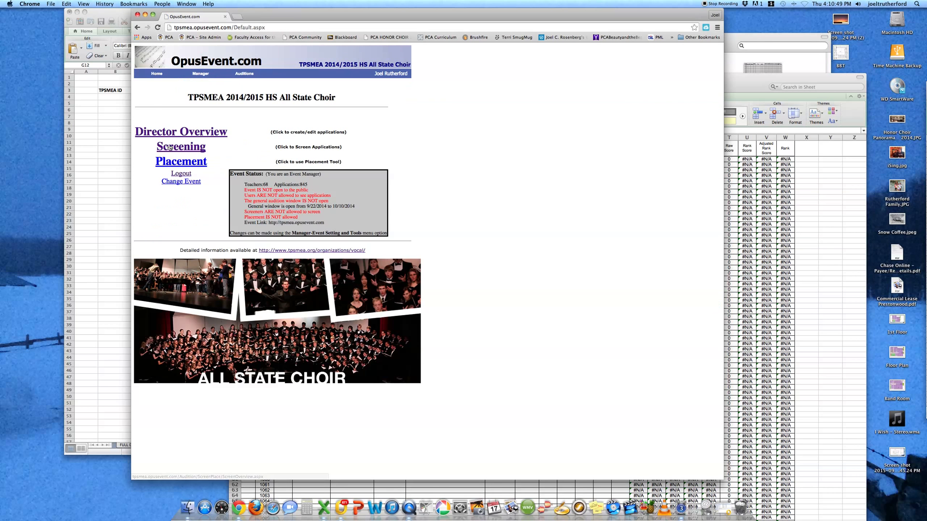
{"action": "left_click", "coordinate": [176, 147]}
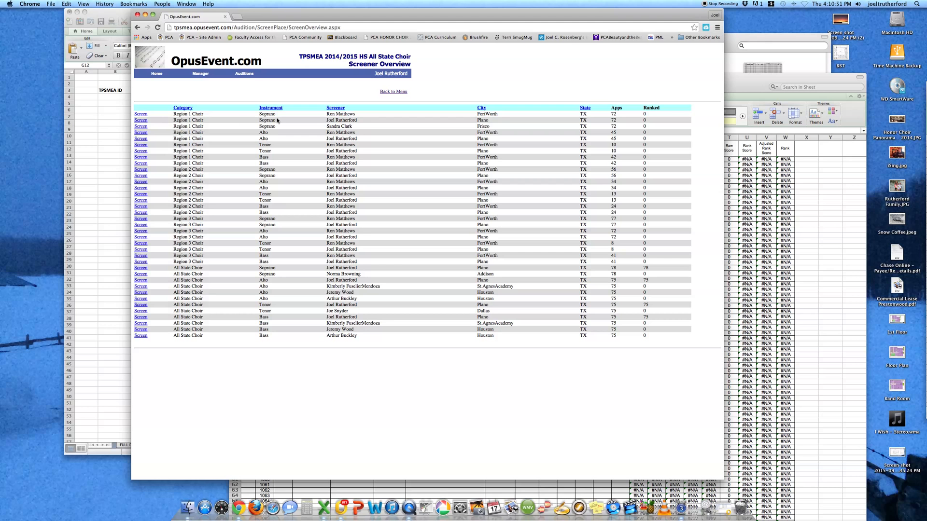
{"action": "left_click", "coordinate": [147, 120]}
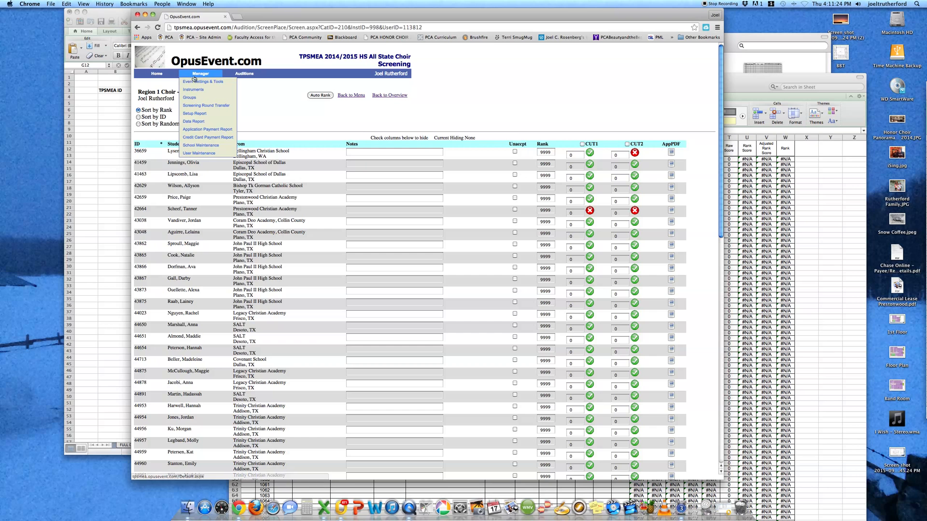
Turn Screen Blind back on in the event settings, save, and reopen the Plano screener's Region 1 Soprano screening page
{"action": "left_click", "coordinate": [198, 81]}
{"action": "left_click", "coordinate": [195, 234]}
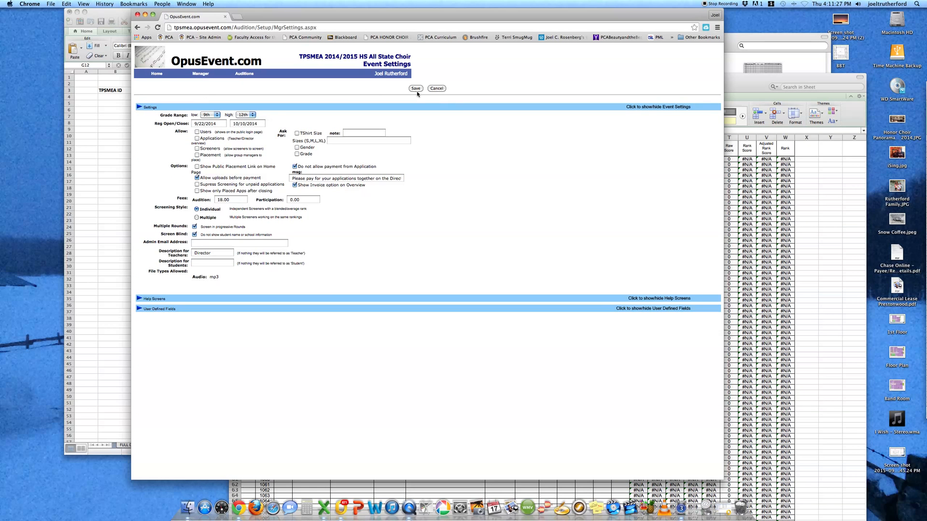
{"action": "left_click", "coordinate": [159, 77]}
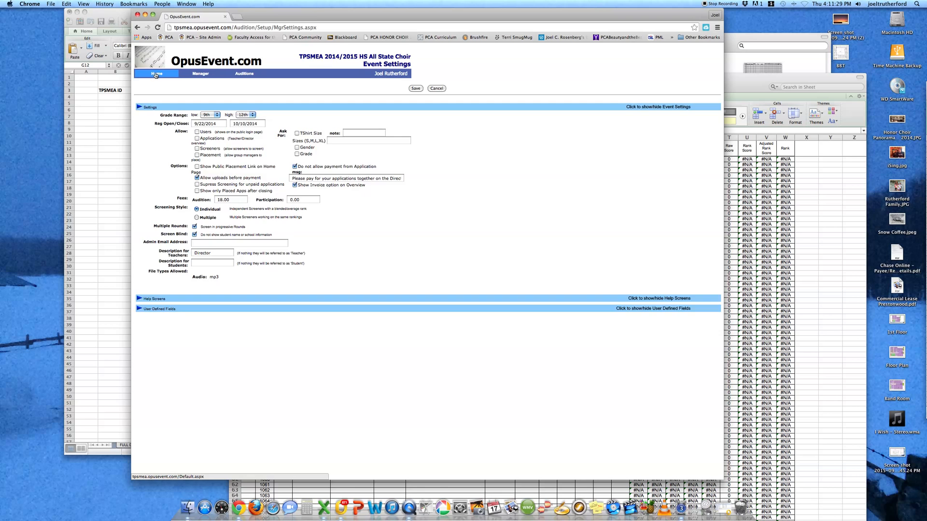
{"action": "left_click", "coordinate": [167, 146]}
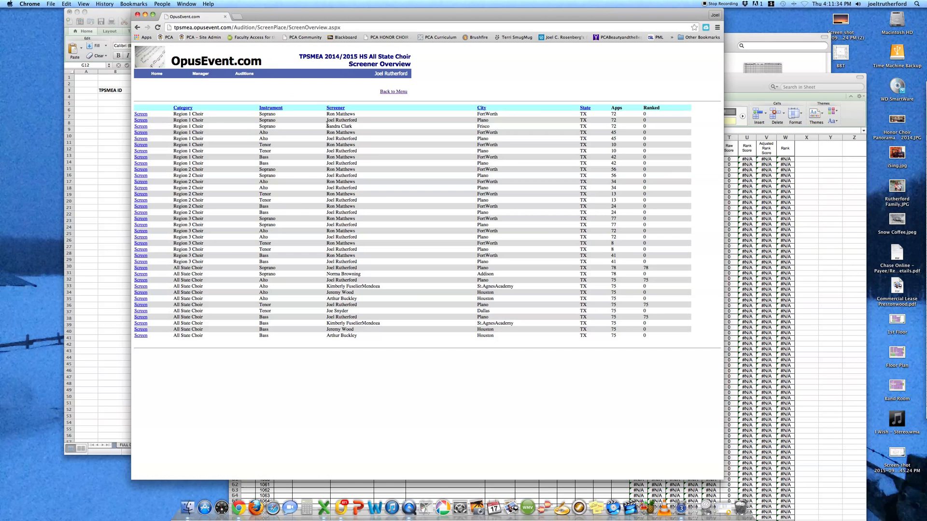
{"action": "left_click", "coordinate": [141, 120]}
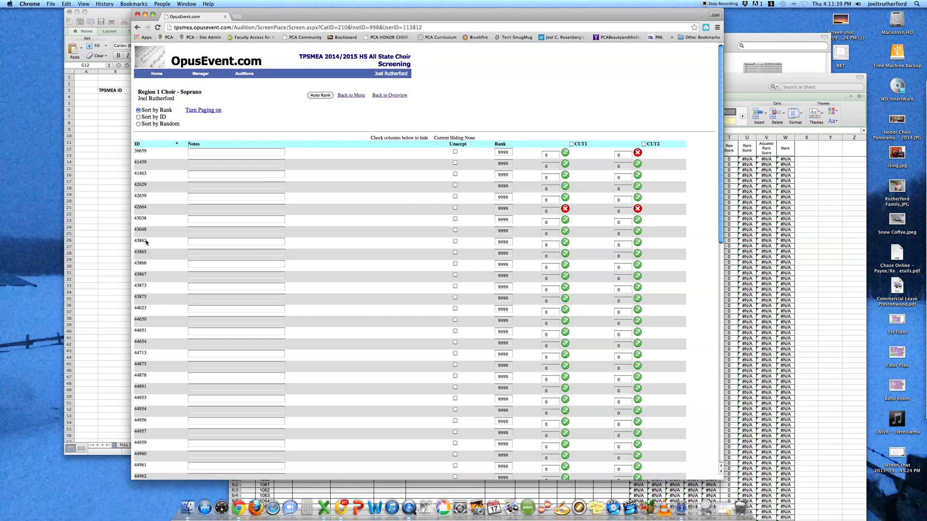
Sort the Region 1 Soprano screening list by random and copy its complete ID list
{"action": "left_click", "coordinate": [217, 153]}
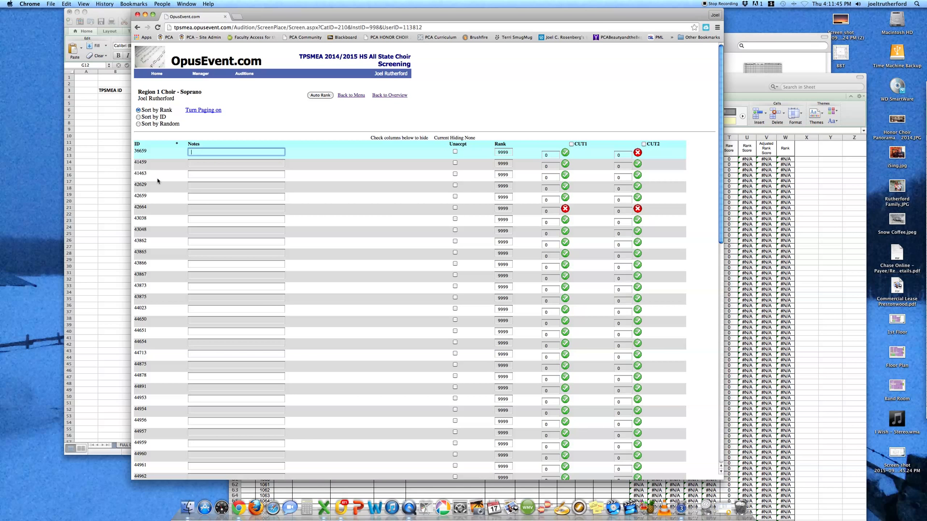
{"action": "left_click", "coordinate": [150, 154]}
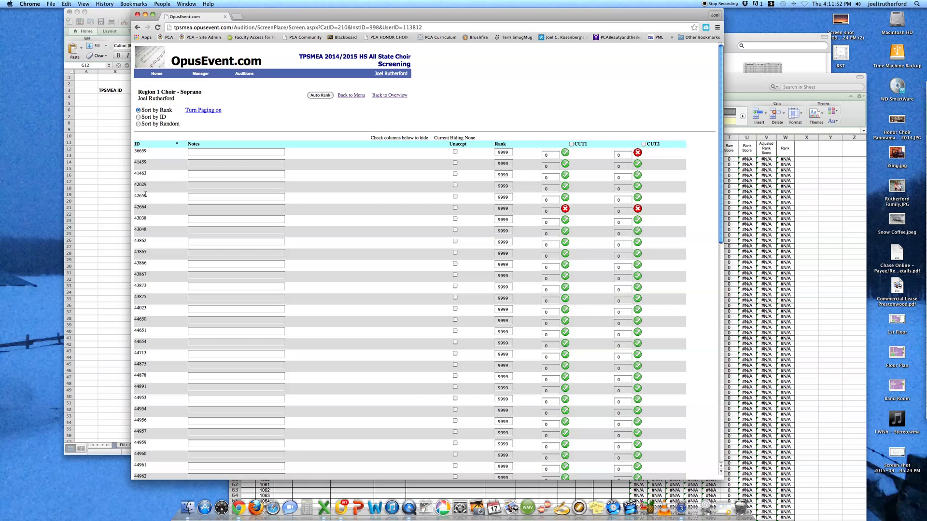
{"action": "scroll", "coordinate": [147, 223], "scroll_direction": "down", "scroll_amount": 2}
{"action": "scroll", "coordinate": [147, 223], "scroll_direction": "down", "scroll_amount": 15}
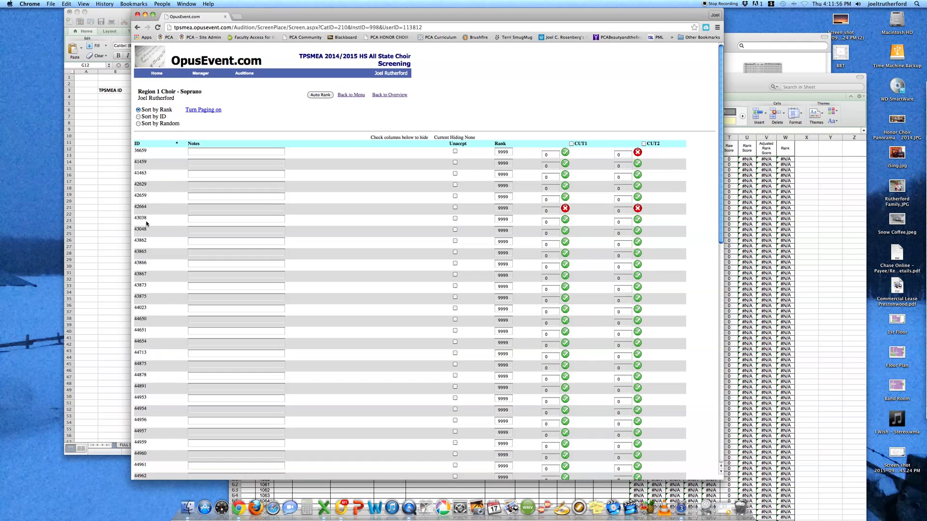
{"action": "scroll", "coordinate": [147, 223], "scroll_direction": "up", "scroll_amount": 15}
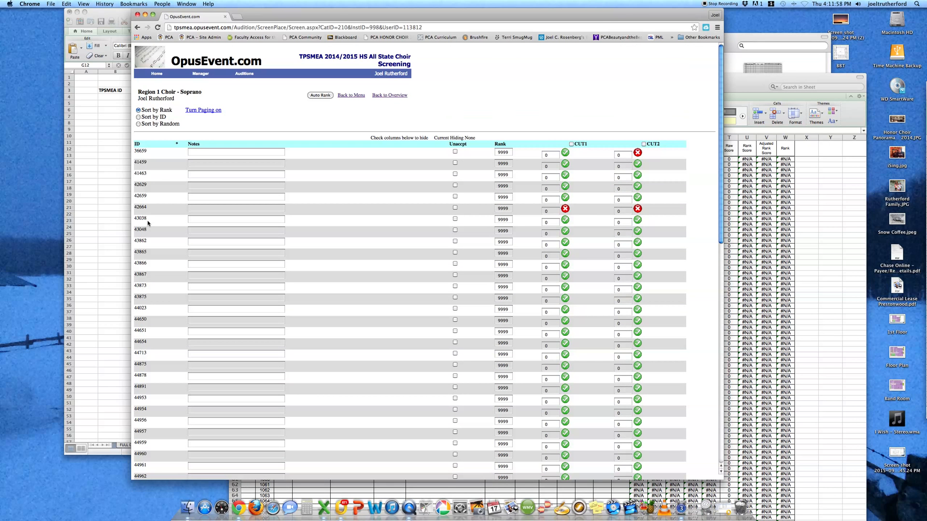
{"action": "left_click", "coordinate": [139, 124]}
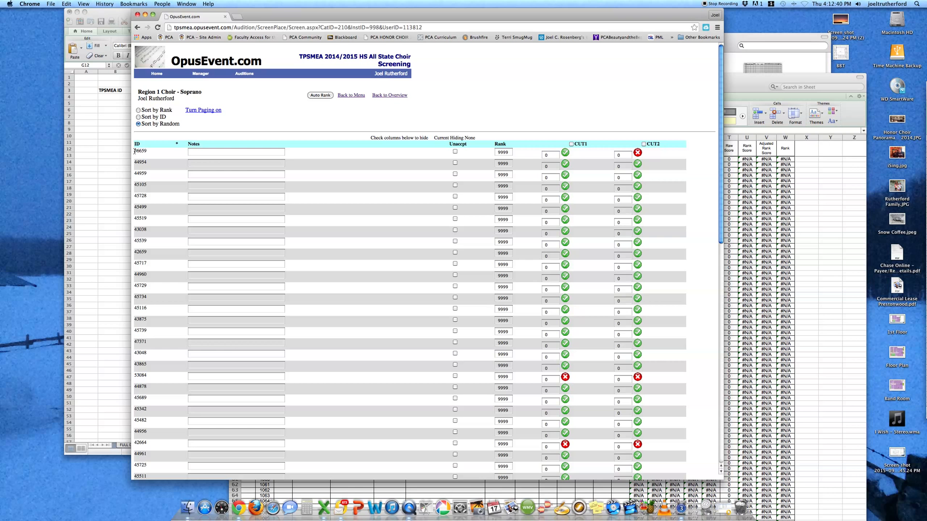
{"action": "left_click_drag", "start_coordinate": [135, 152], "coordinate": [148, 471]}
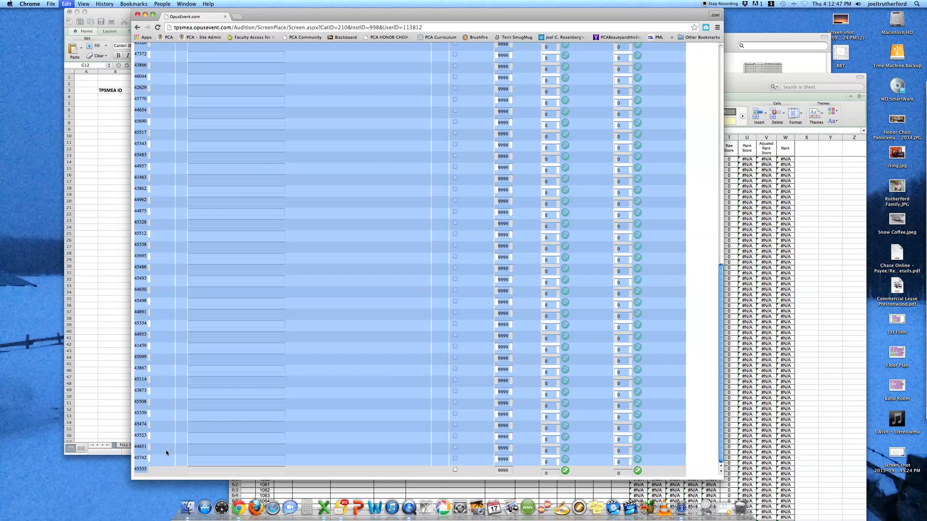
Switch to Excel and paste the copied screening IDs into the R1 SOP sheet starting at P4, beyond the VOICE column
{"action": "key", "text": "super+Tab"}
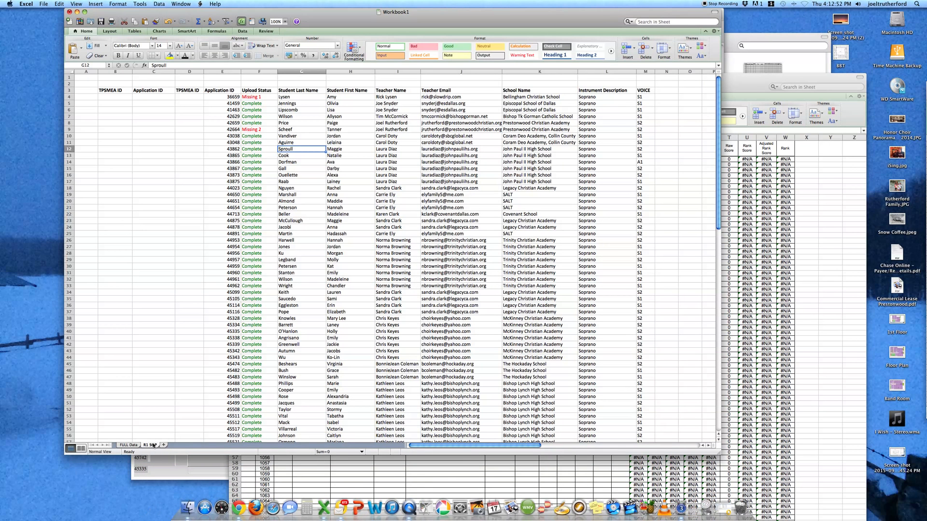
{"action": "scroll", "coordinate": [504, 205], "scroll_direction": "right", "scroll_amount": 6}
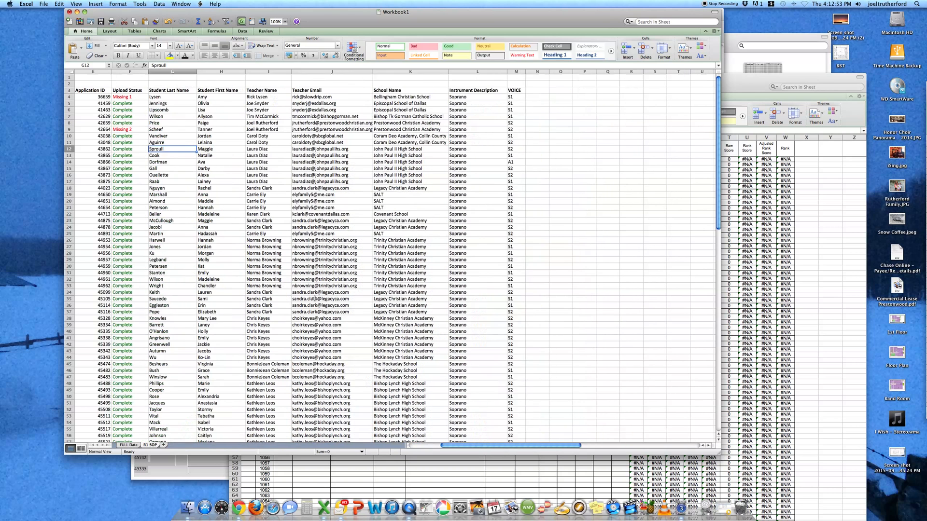
{"action": "left_click", "coordinate": [520, 99]}
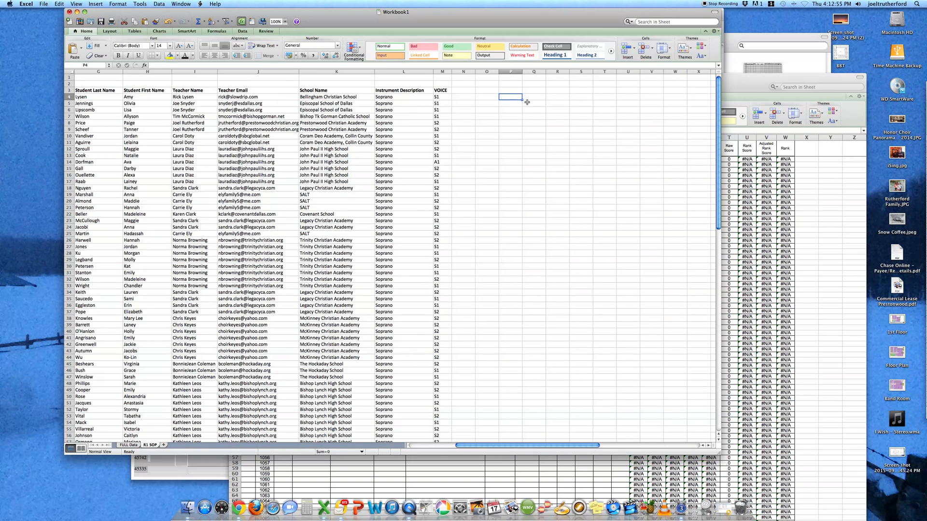
{"action": "key", "text": "super+v"}
{"action": "left_click", "coordinate": [531, 110]}
Copy the randomly ordered IDs in P4:P75 into the first Application ID column, starting at C4
{"action": "left_click", "coordinate": [510, 97]}
{"action": "scroll", "coordinate": [509, 129], "scroll_direction": "down", "scroll_amount": 12}
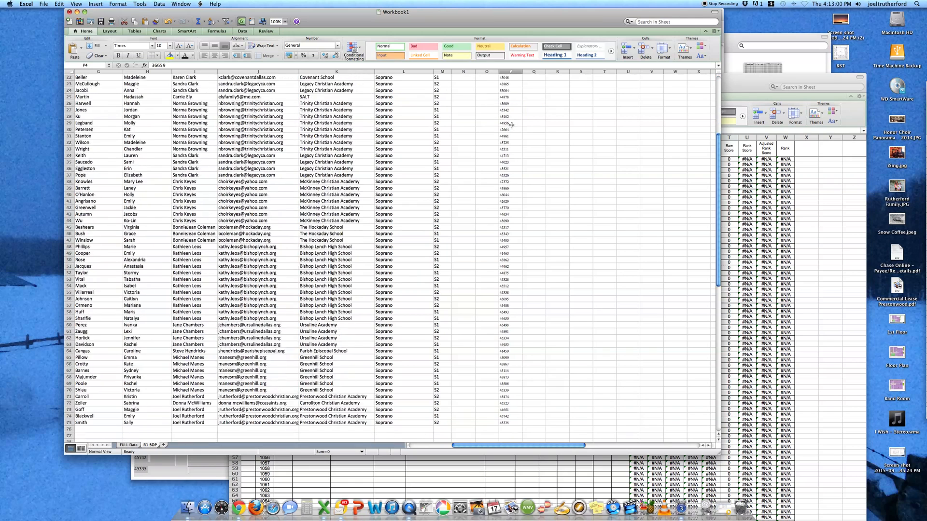
{"action": "left_click", "coordinate": [507, 293], "text": "shift"}
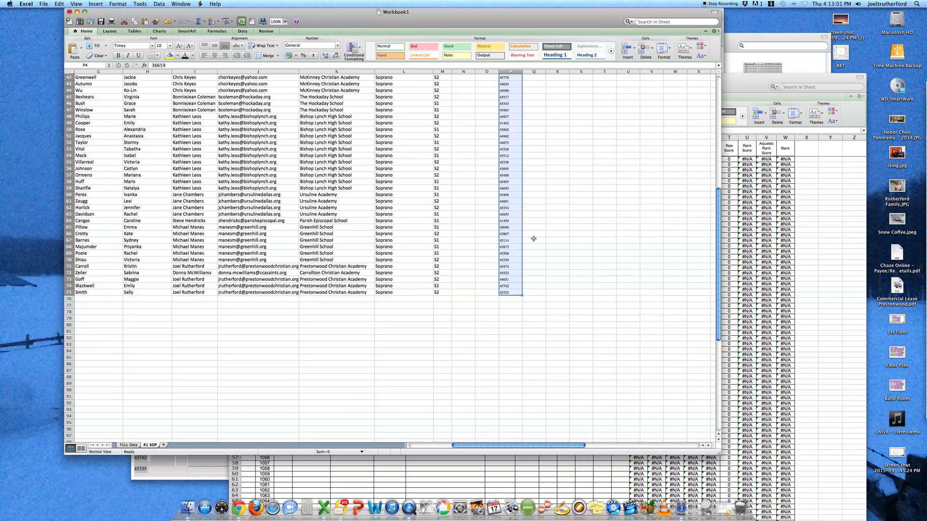
{"action": "key", "text": "super+c"}
{"action": "scroll", "coordinate": [534, 239], "scroll_direction": "up", "scroll_amount": 10}
{"action": "scroll", "coordinate": [515, 237], "scroll_direction": "left", "scroll_amount": 4}
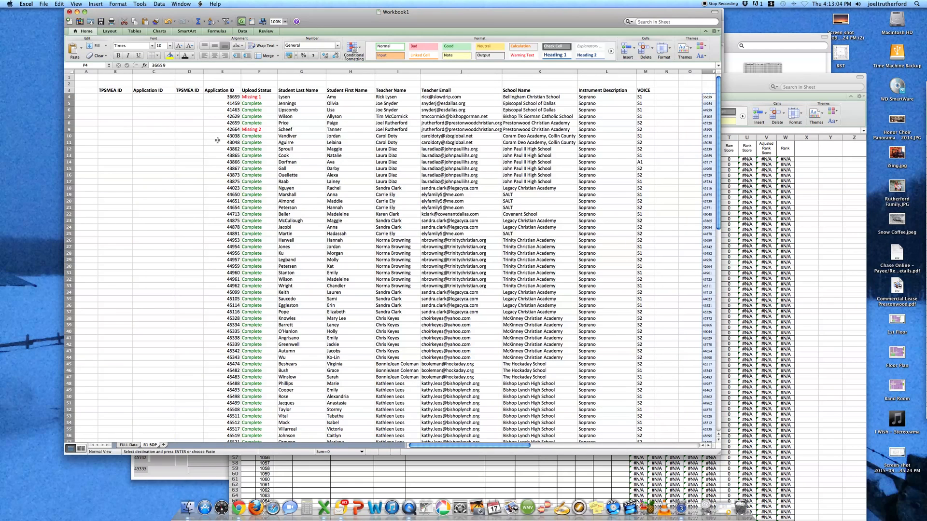
{"action": "left_click", "coordinate": [146, 96]}
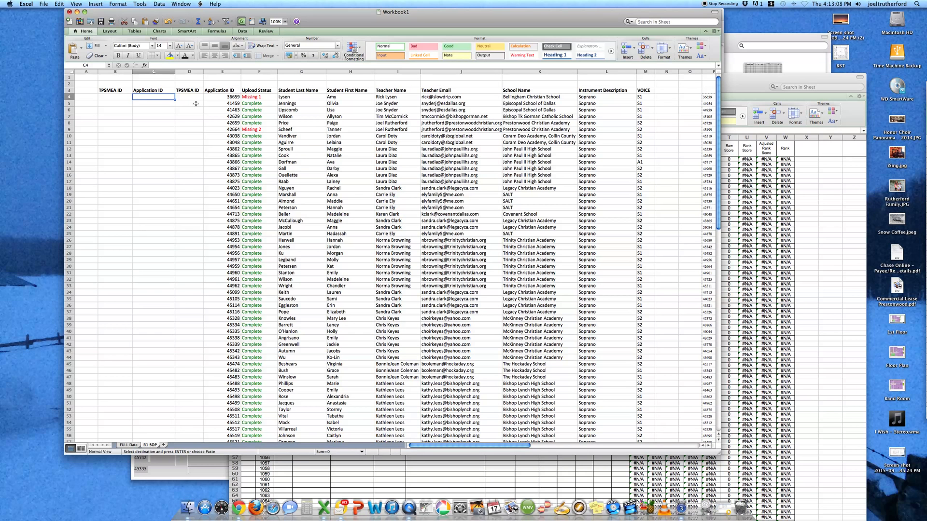
{"action": "key", "text": "super+v"}
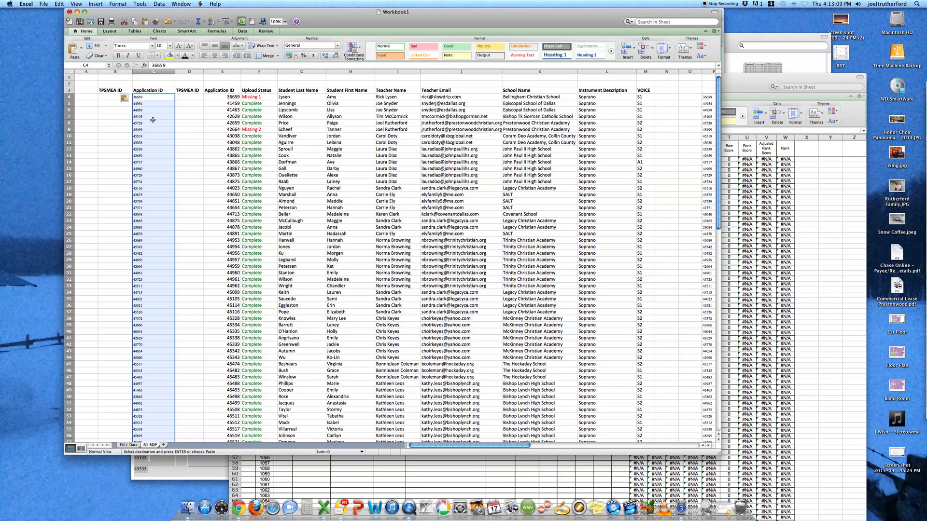
Set the font of the entire R1 SOP sheet to Calibri (Body), size 14, to include the pasted IDs
{"action": "left_click", "coordinate": [78, 76]}
{"action": "left_click", "coordinate": [151, 46]}
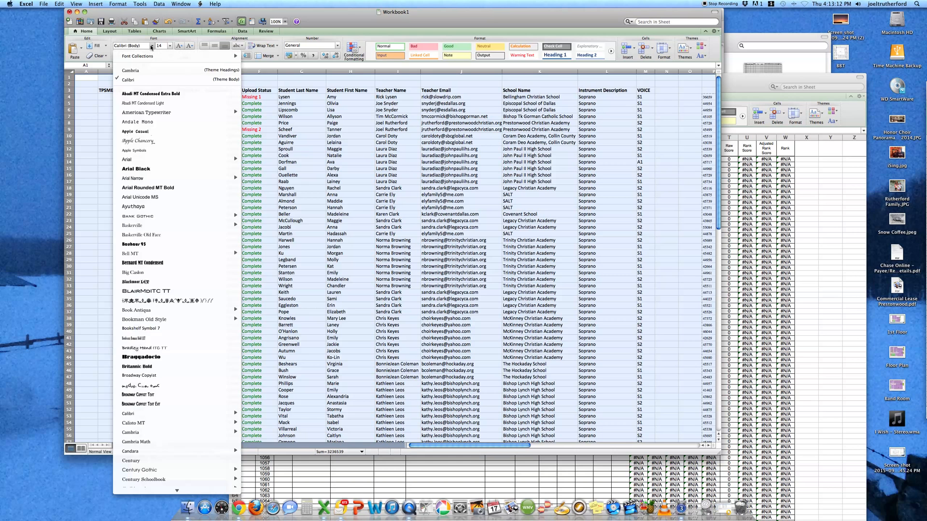
{"action": "left_click", "coordinate": [159, 100]}
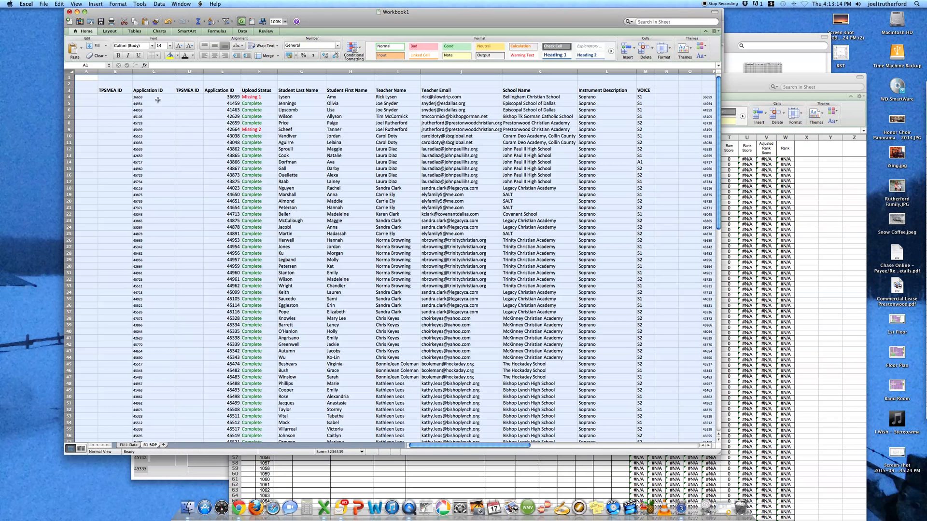
{"action": "left_click", "coordinate": [169, 45]}
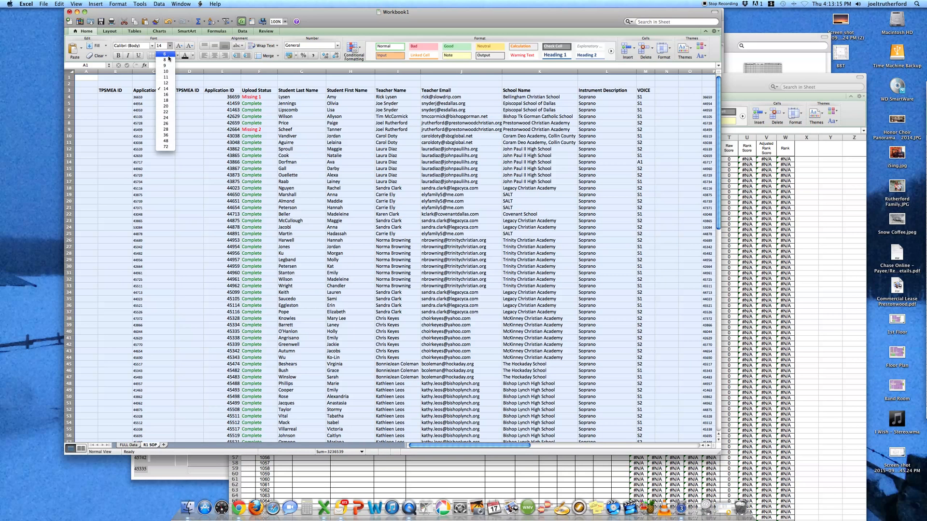
{"action": "left_click", "coordinate": [166, 89]}
Compare the randomly ordered Application IDs in column C with the Application IDs in column E, row by row
{"action": "left_click", "coordinate": [161, 97]}
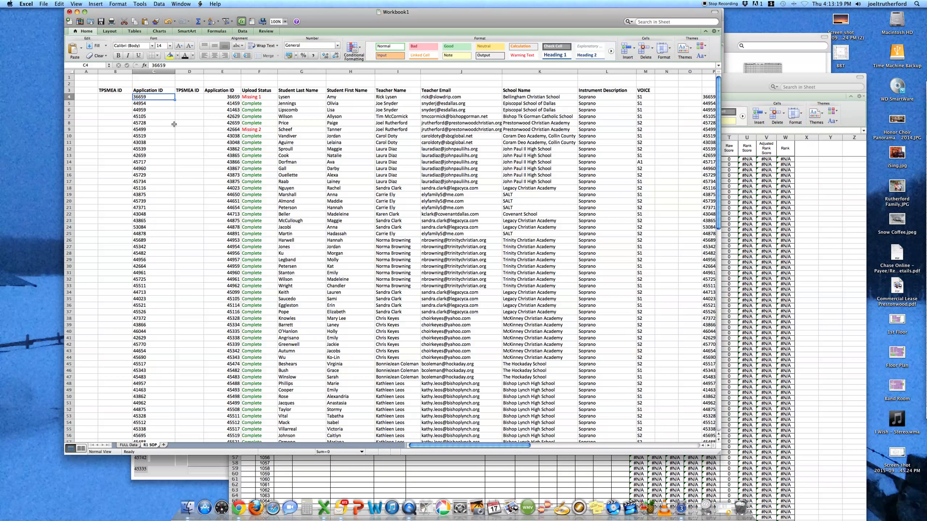
{"action": "left_click_drag", "start_coordinate": [155, 97], "coordinate": [152, 195]}
{"action": "left_click_drag", "start_coordinate": [230, 96], "coordinate": [227, 187]}
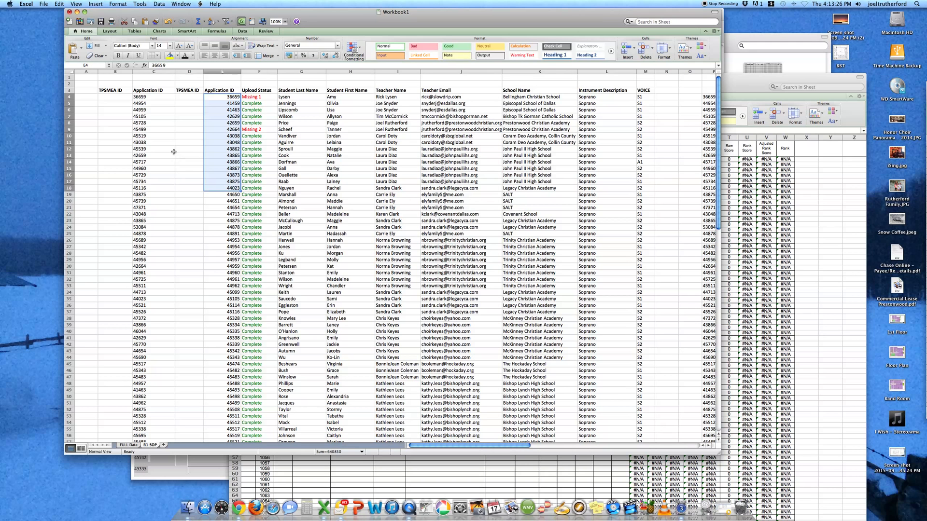
{"action": "left_click", "coordinate": [152, 125]}
{"action": "left_click", "coordinate": [224, 125]}
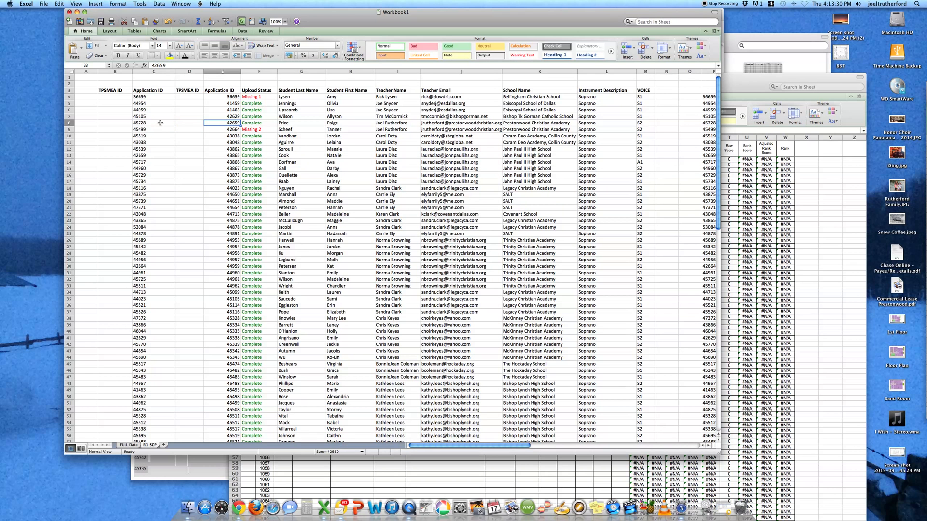
{"action": "left_click_drag", "start_coordinate": [159, 97], "coordinate": [223, 97]}
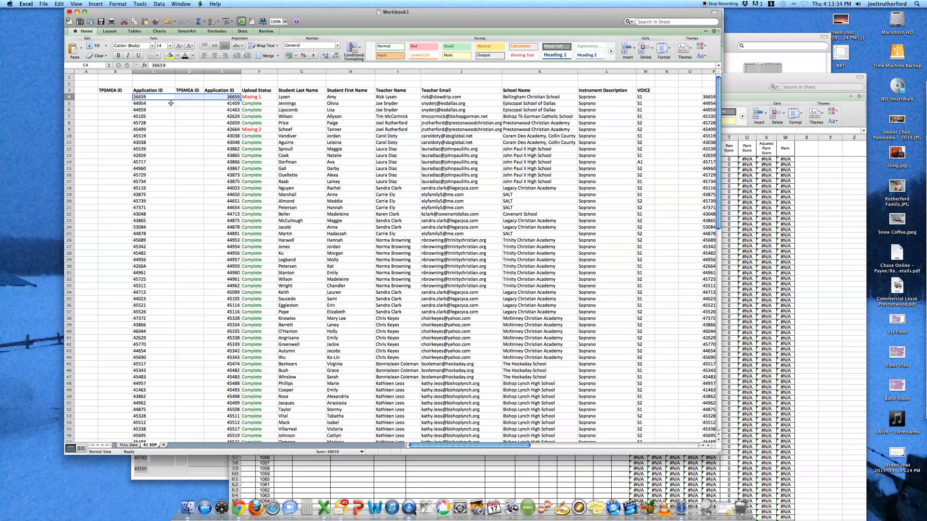
{"action": "left_click_drag", "start_coordinate": [166, 103], "coordinate": [223, 103]}
{"action": "left_click_drag", "start_coordinate": [154, 110], "coordinate": [221, 117]}
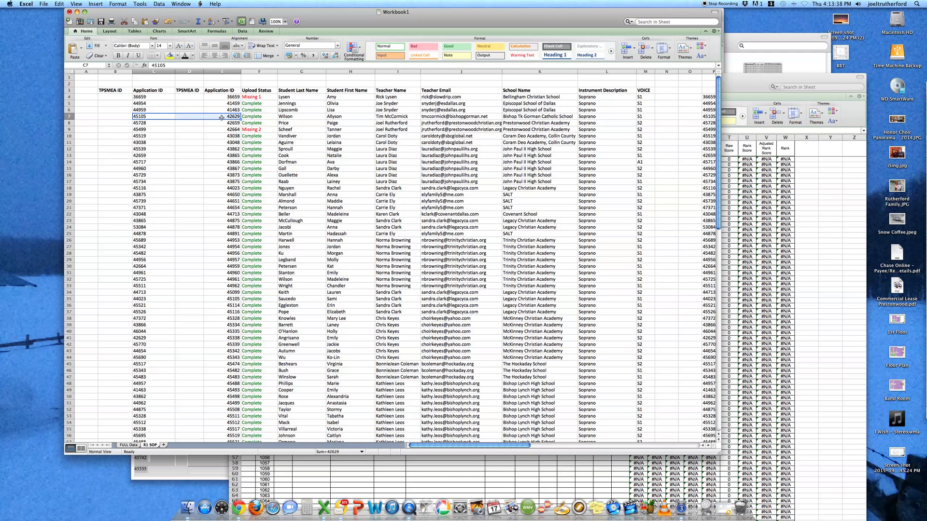
Fill the first TPSMEA ID column, B4:B75, with consecutive numbers from 1001 to 1072
{"action": "left_click", "coordinate": [183, 123]}
{"action": "left_click", "coordinate": [119, 98]}
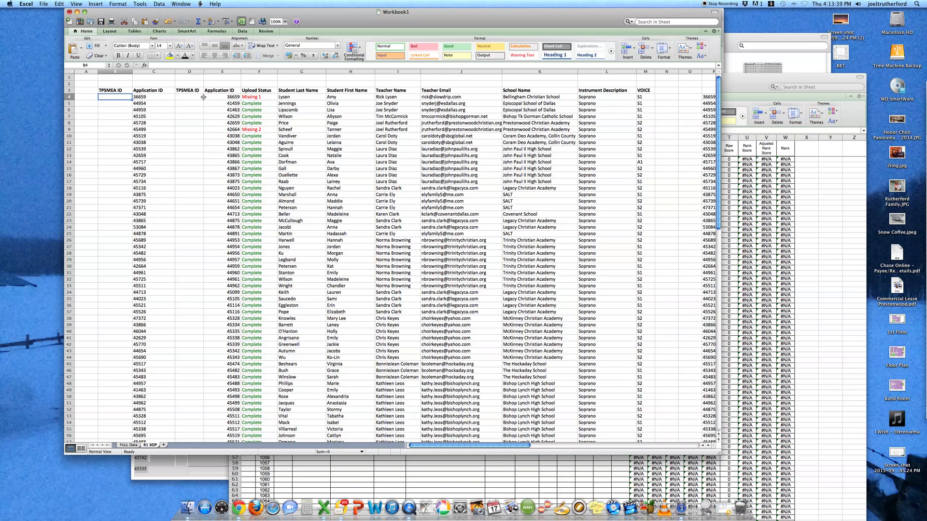
{"action": "type", "text": "1001"}
{"action": "key", "text": "Return"}
{"action": "left_click", "coordinate": [125, 98]}
{"action": "mouse_move", "coordinate": [133, 100]}
{"action": "left_mouse_down"}
{"action": "mouse_move", "coordinate": [137, 123]}
{"action": "mouse_move", "coordinate": [132, 116]}
{"action": "left_mouse_up"}
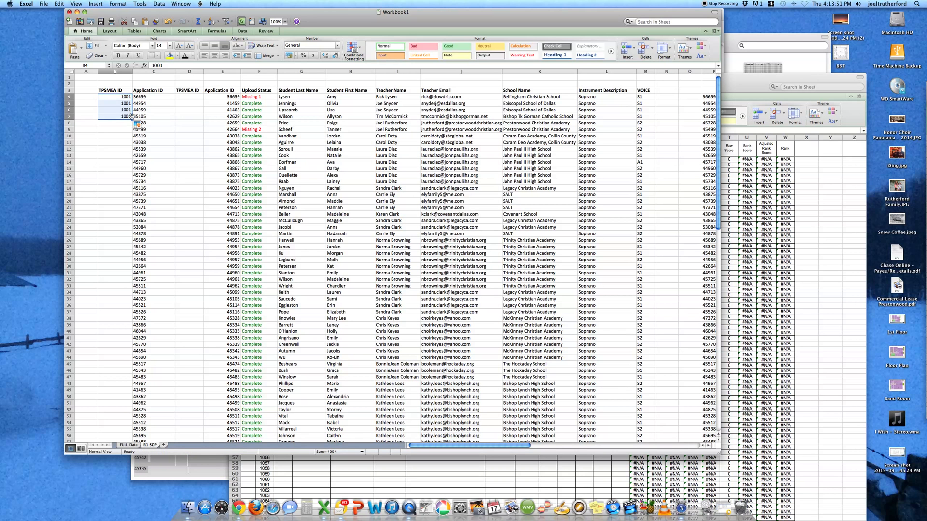
{"action": "left_click", "coordinate": [128, 97]}
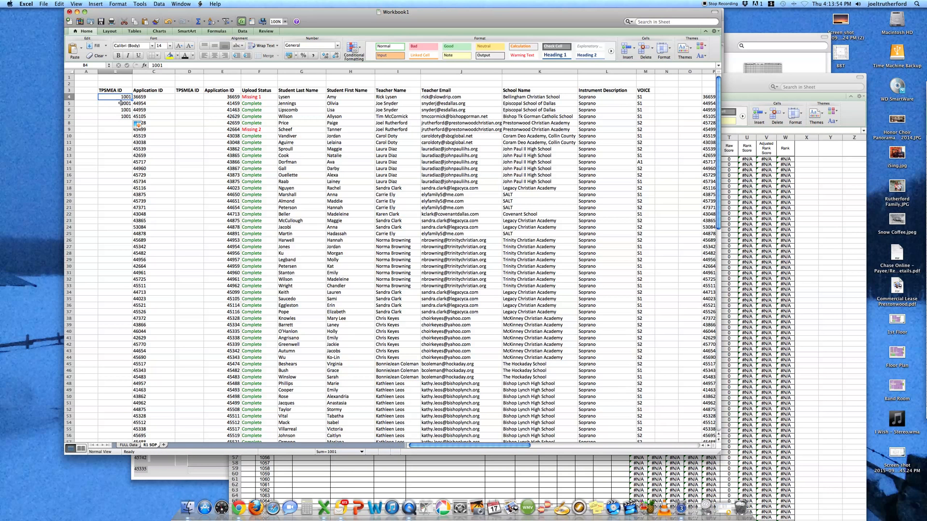
{"action": "left_click_drag", "start_coordinate": [132, 99], "coordinate": [121, 365]}
{"action": "left_click", "coordinate": [178, 274]}
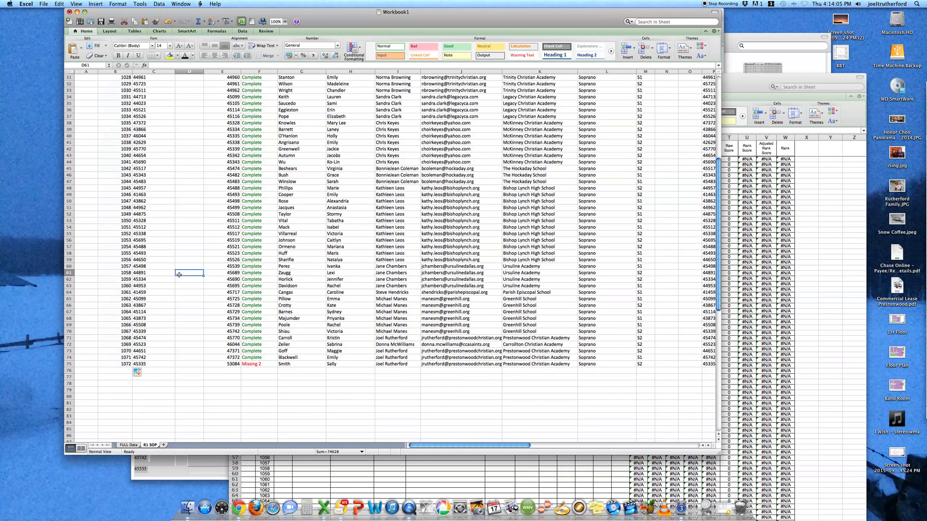
Center the contents of columns B and C, the first TPSMEA ID and Application ID columns
{"action": "scroll", "coordinate": [177, 274], "scroll_direction": "up", "scroll_amount": 10}
{"action": "left_click", "coordinate": [120, 71]}
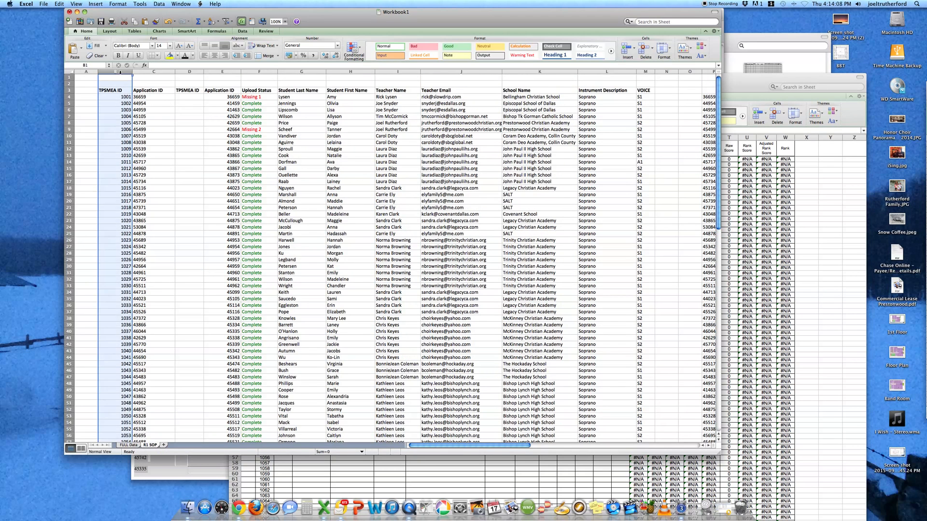
{"action": "left_click", "coordinate": [214, 56]}
{"action": "left_click", "coordinate": [170, 116]}
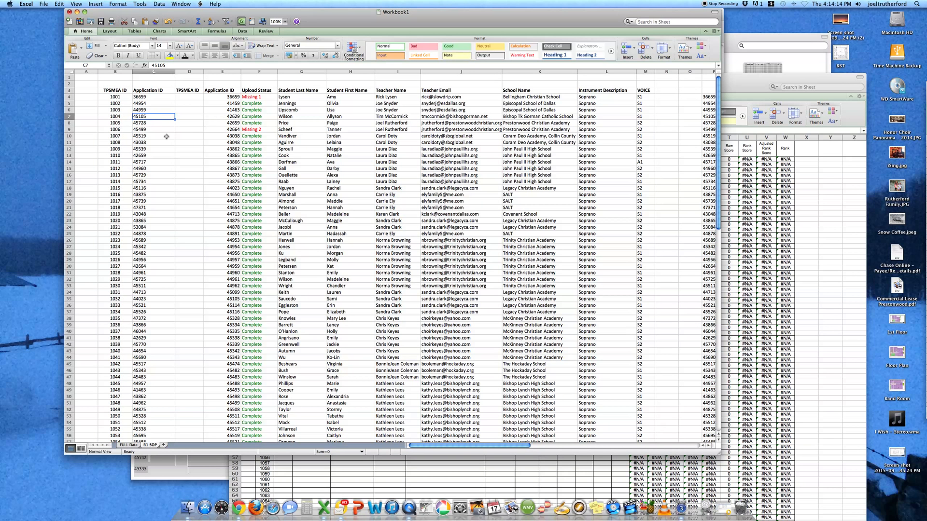
{"action": "left_click_drag", "start_coordinate": [167, 136], "coordinate": [221, 137]}
{"action": "left_click", "coordinate": [176, 105]}
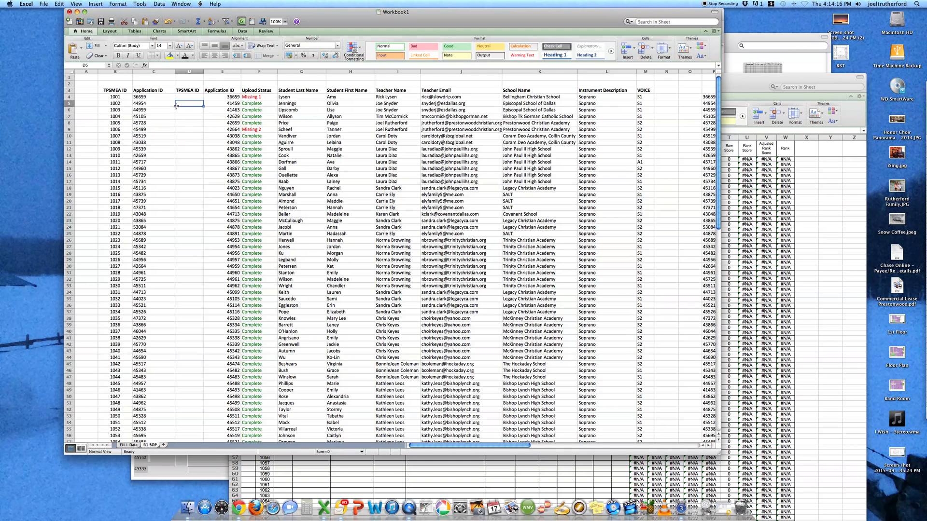
{"action": "left_click", "coordinate": [123, 91]}
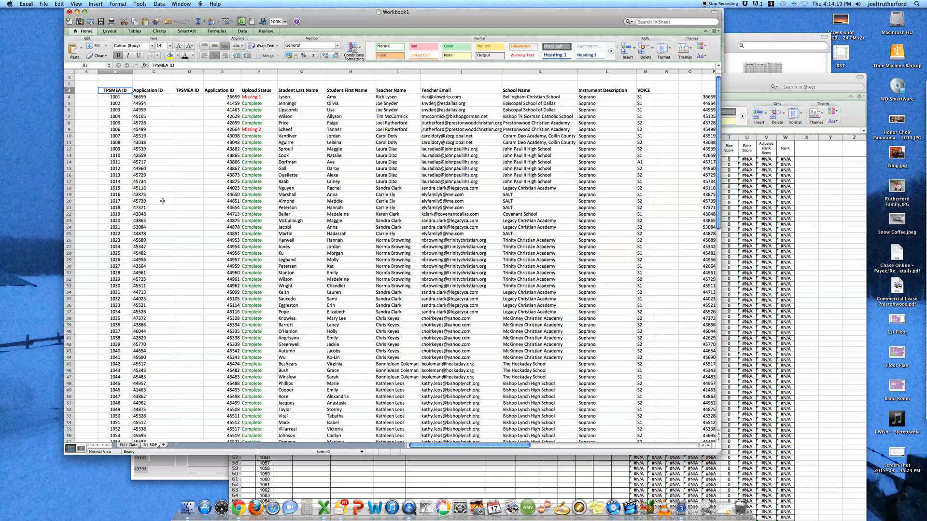
{"action": "left_click", "coordinate": [157, 71]}
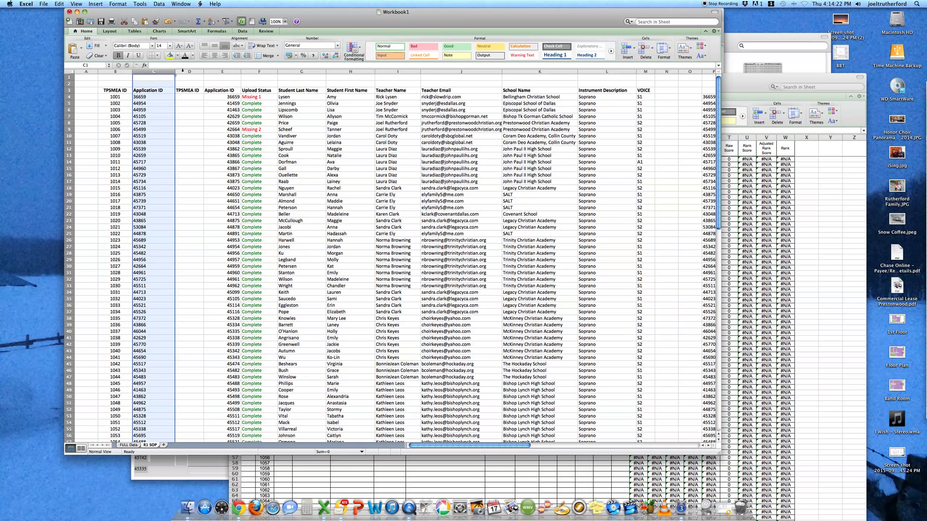
{"action": "left_click", "coordinate": [214, 56]}
{"action": "left_click", "coordinate": [186, 117]}
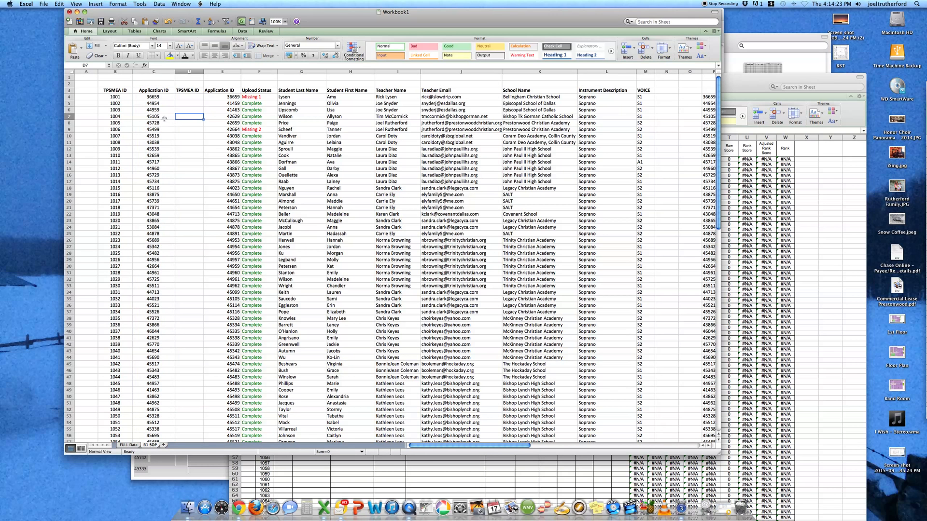
Sort only B3:C75 by Application ID from smallest to largest, treating row 3 as headers
{"action": "left_click", "coordinate": [121, 92]}
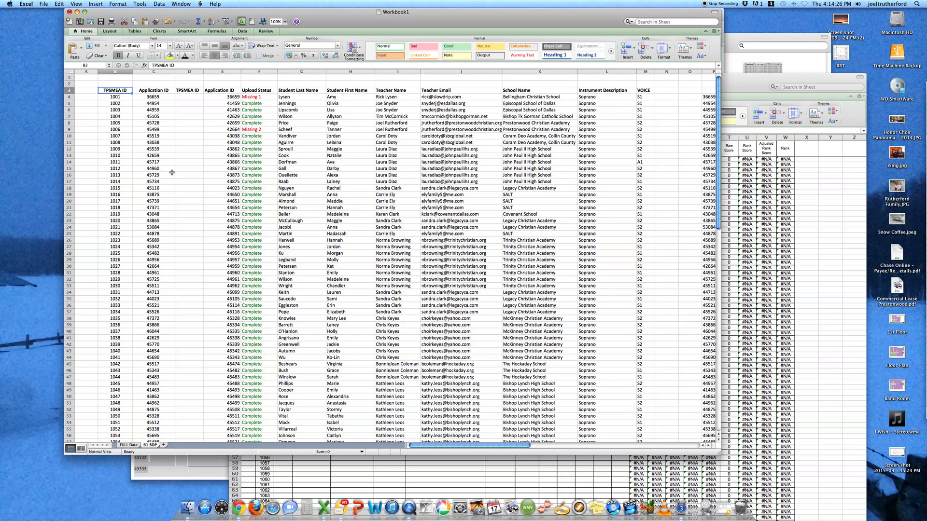
{"action": "scroll", "coordinate": [156, 166], "scroll_direction": "down", "scroll_amount": 10}
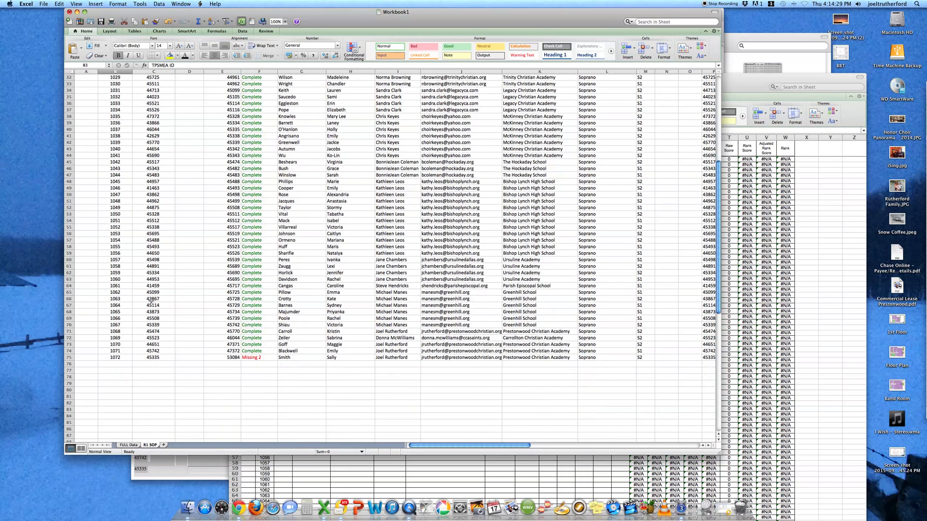
{"action": "left_click", "coordinate": [159, 357], "text": "shift"}
{"action": "scroll", "coordinate": [178, 166], "scroll_direction": "up", "scroll_amount": 10}
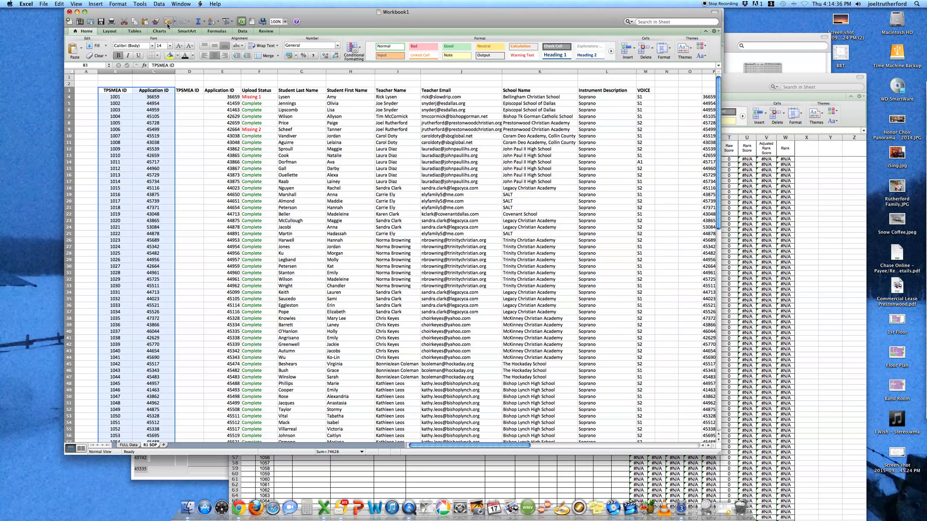
{"action": "left_click", "coordinate": [158, 4]}
{"action": "left_click", "coordinate": [161, 13]}
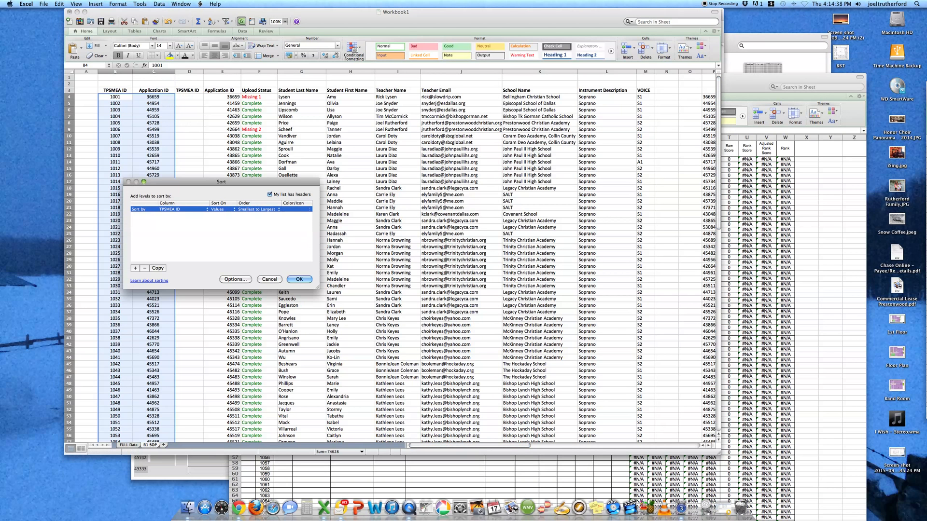
{"action": "left_click", "coordinate": [185, 209]}
{"action": "left_click", "coordinate": [186, 215]}
{"action": "left_click", "coordinate": [299, 279]}
{"action": "left_click", "coordinate": [177, 147]}
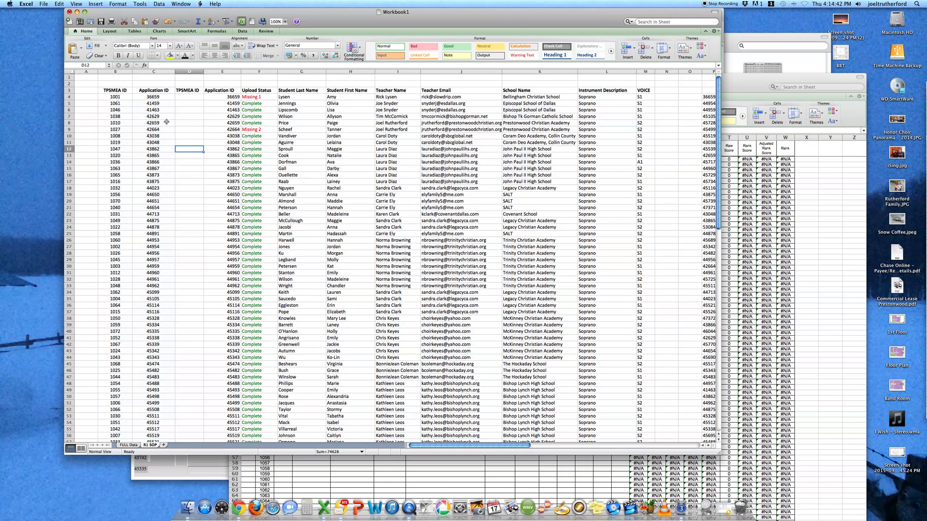
Compare the Application IDs in columns C and E on sample rows such as 7, 29 and 40
{"action": "left_click_drag", "start_coordinate": [153, 117], "coordinate": [244, 116]}
{"action": "left_click_drag", "start_coordinate": [163, 260], "coordinate": [222, 259]}
{"action": "left_click_drag", "start_coordinate": [159, 331], "coordinate": [225, 332]}
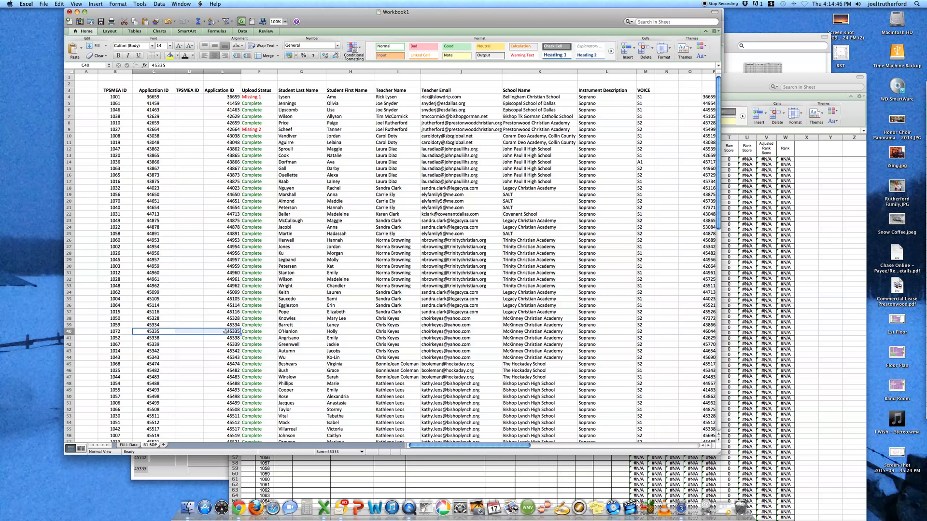
Go down the TPSMEA IDs in column B row by row from B4 to examine their order
{"action": "left_click", "coordinate": [118, 97]}
{"action": "key", "text": "Down"}
{"action": "key", "text": "Down"}
{"action": "key", "text": "Down"}
{"action": "key", "text": "Down"}
{"action": "key", "text": "Down"}
{"action": "key", "text": "Down"}
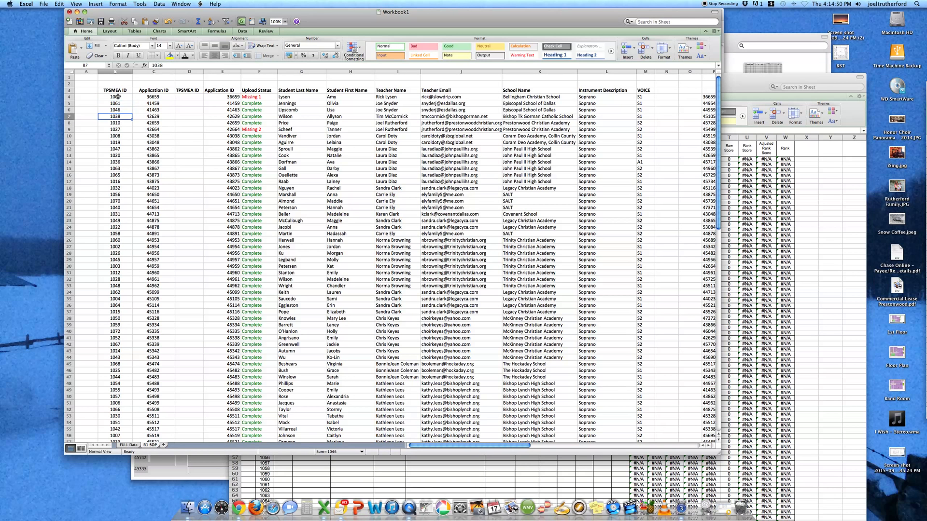
{"action": "key", "text": "Down"}
{"action": "key", "text": "Down"}
{"action": "key", "text": "Down"}
{"action": "key", "text": "Down"}
{"action": "key", "text": "Down"}
{"action": "key", "text": "Down"}
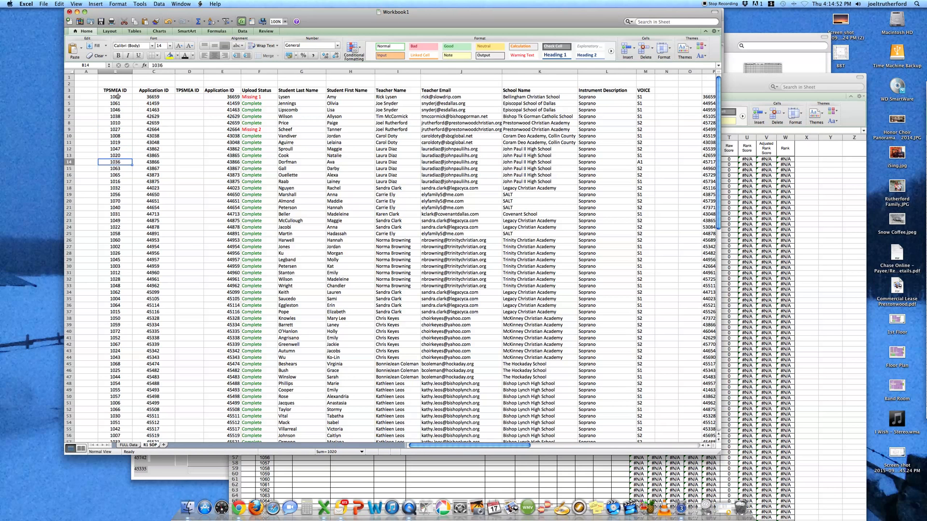
{"action": "key", "text": "Down"}
{"action": "key", "text": "Down"}
{"action": "key", "text": "Down"}
{"action": "key", "text": "Down"}
{"action": "key", "text": "Down"}
{"action": "key", "text": "Down"}
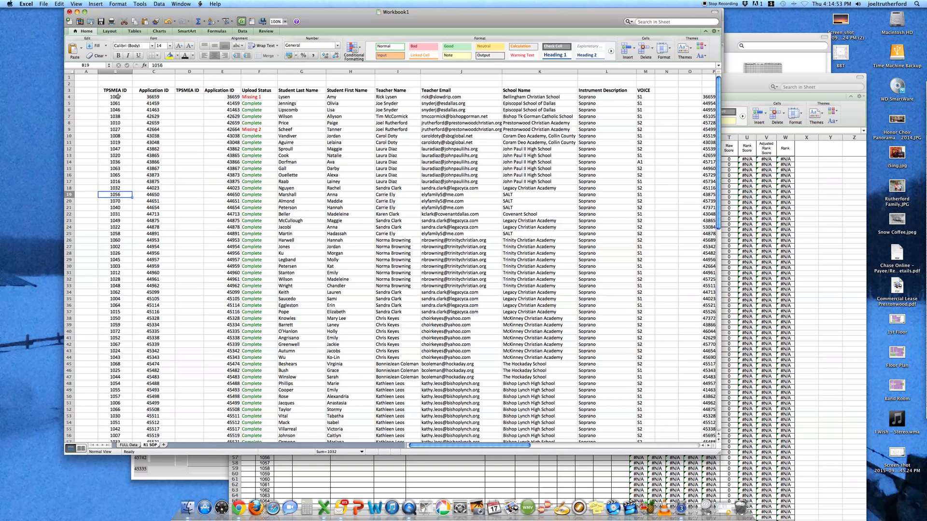
Sort the full table, from the first TPSMEA ID column through VOICE, by the first TPSMEA ID in ascending order
{"action": "left_click", "coordinate": [116, 90]}
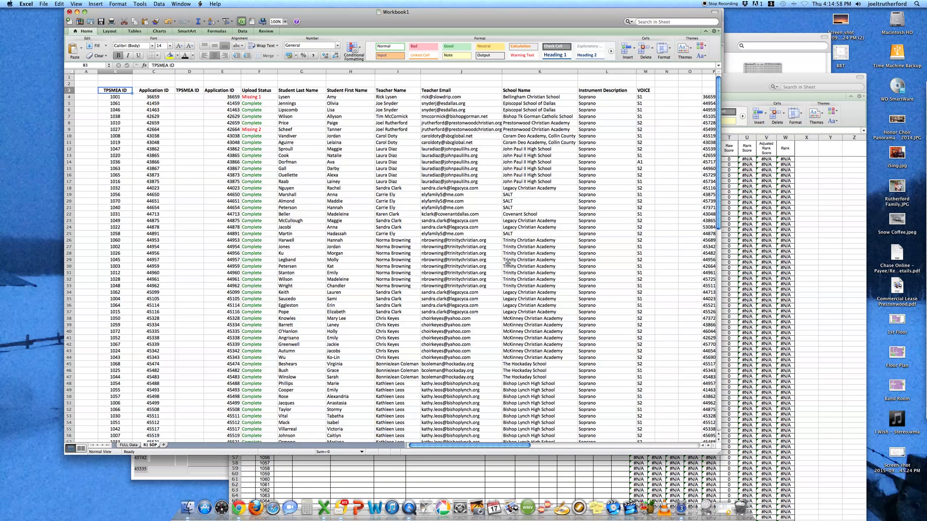
{"action": "scroll", "coordinate": [508, 263], "scroll_direction": "down", "scroll_amount": 13}
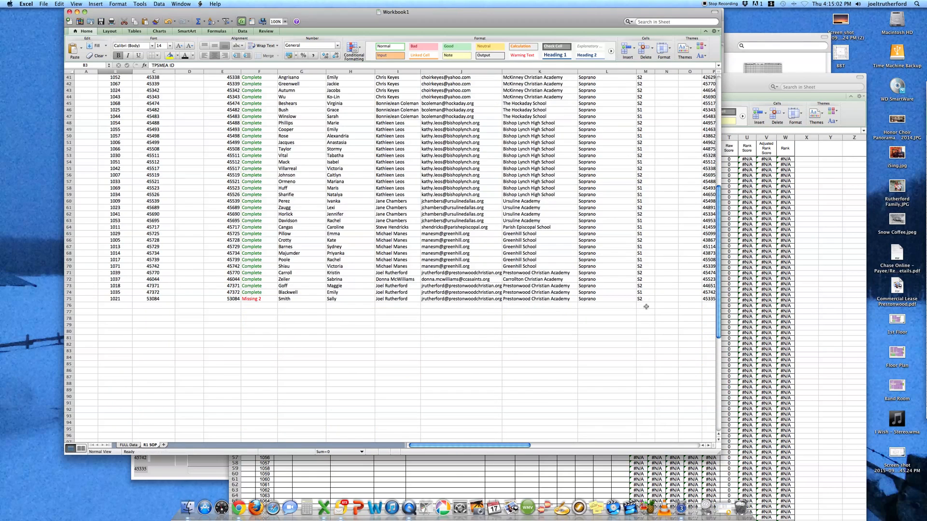
{"action": "left_click", "coordinate": [646, 307], "text": "shift"}
{"action": "scroll", "coordinate": [388, 272], "scroll_direction": "up", "scroll_amount": 13}
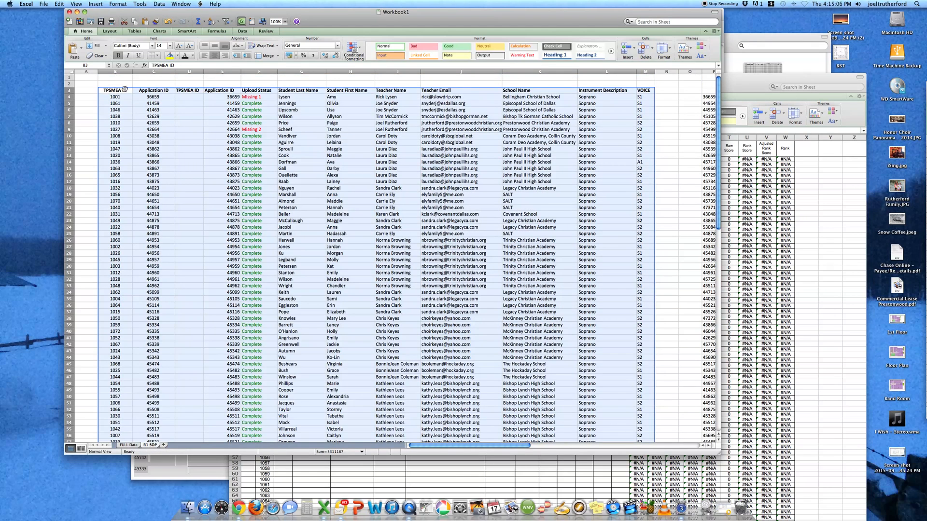
{"action": "left_click", "coordinate": [159, 4]}
{"action": "left_click", "coordinate": [169, 69]}
{"action": "left_click", "coordinate": [173, 209]}
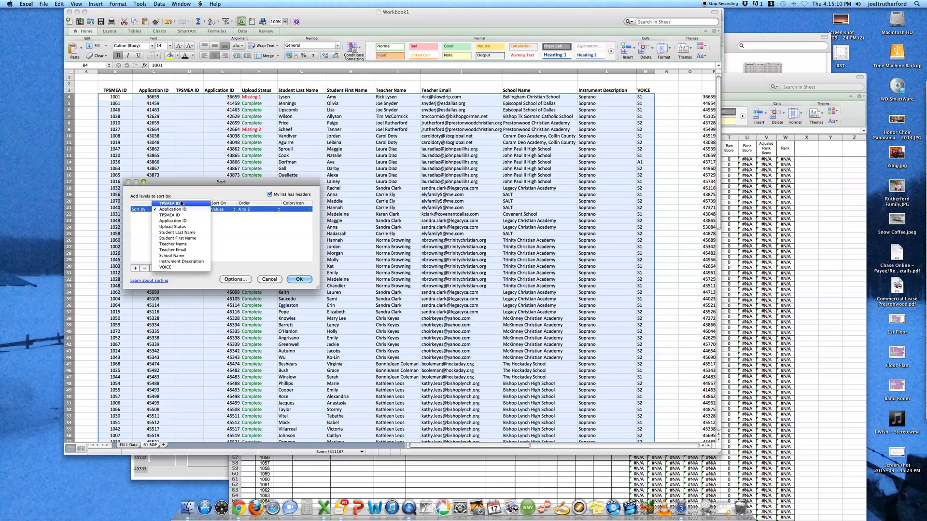
{"action": "left_click", "coordinate": [181, 204]}
{"action": "left_click", "coordinate": [299, 279]}
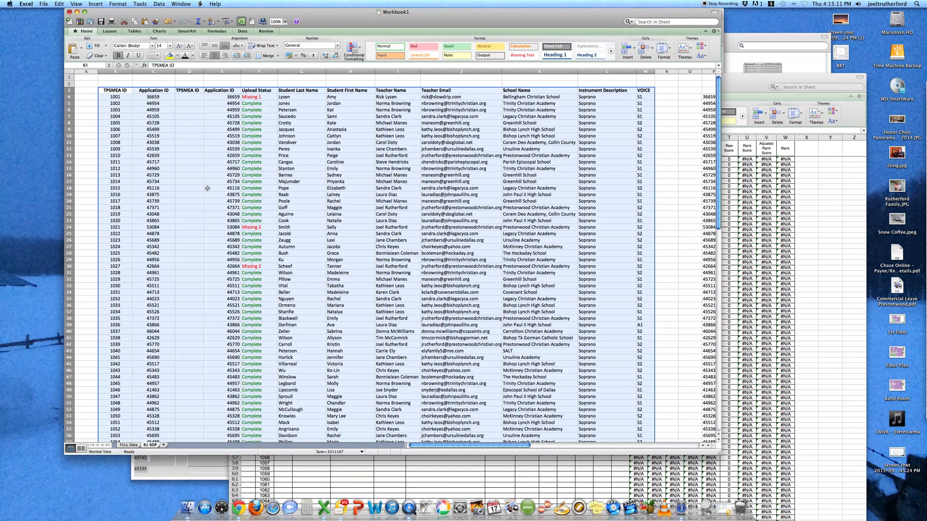
Check the TPSMEA ID order in column B and compare the Application IDs in columns C and E down to row 75
{"action": "left_click", "coordinate": [172, 117]}
{"action": "left_click", "coordinate": [121, 97]}
{"action": "key", "text": "Down"}
{"action": "key", "text": "Down"}
{"action": "key", "text": "Down"}
{"action": "key", "text": "Down"}
{"action": "key", "text": "Down"}
{"action": "key", "text": "Right"}
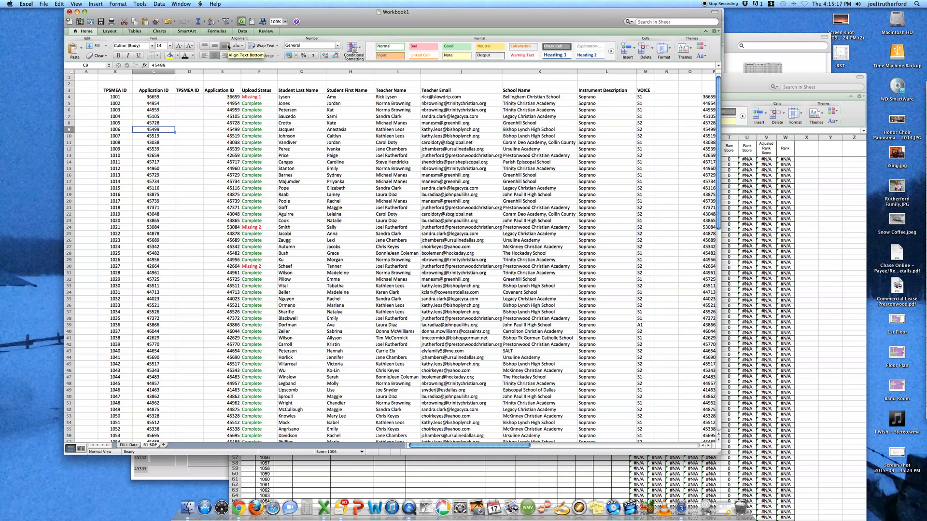
{"action": "left_click_drag", "start_coordinate": [159, 129], "coordinate": [223, 130]}
{"action": "left_click_drag", "start_coordinate": [159, 233], "coordinate": [224, 234]}
{"action": "left_click_drag", "start_coordinate": [158, 287], "coordinate": [223, 287]}
{"action": "scroll", "coordinate": [183, 345], "scroll_direction": "down", "scroll_amount": 10}
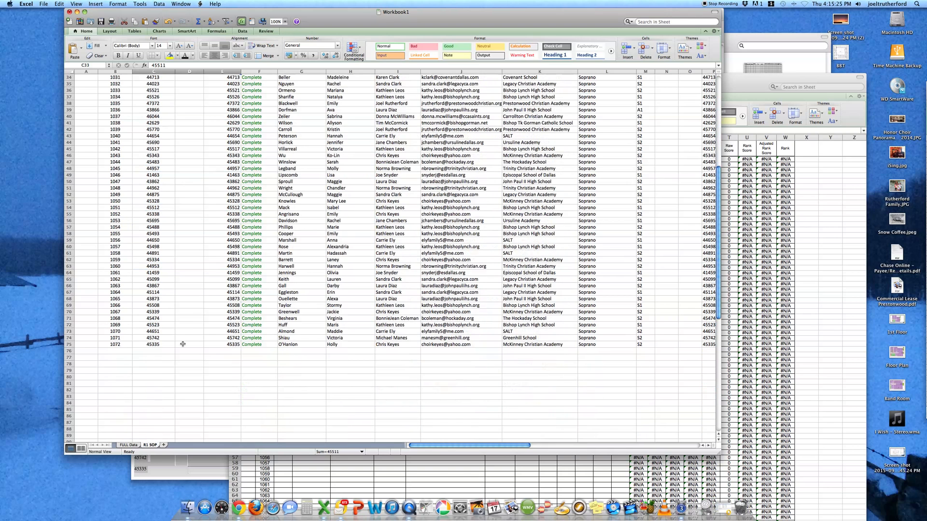
{"action": "left_click_drag", "start_coordinate": [168, 344], "coordinate": [216, 344]}
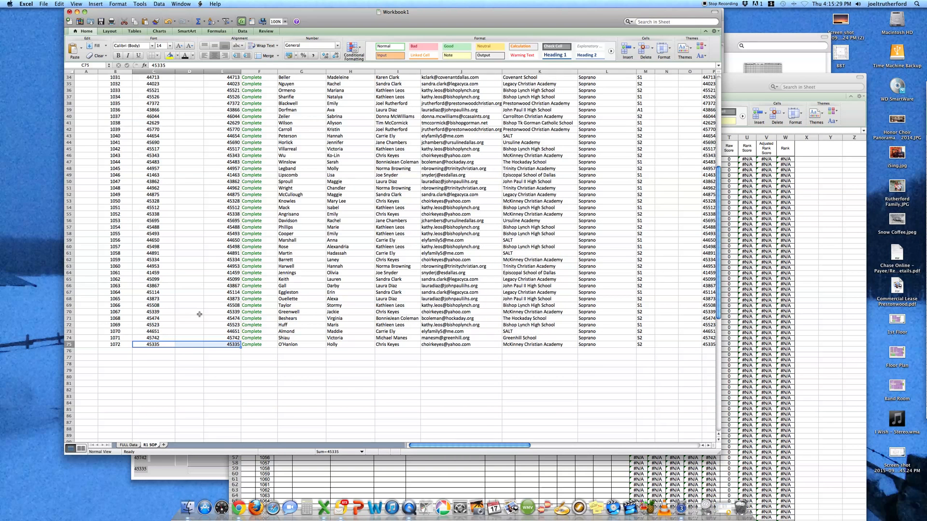
{"action": "scroll", "coordinate": [200, 315], "scroll_direction": "up", "scroll_amount": 10}
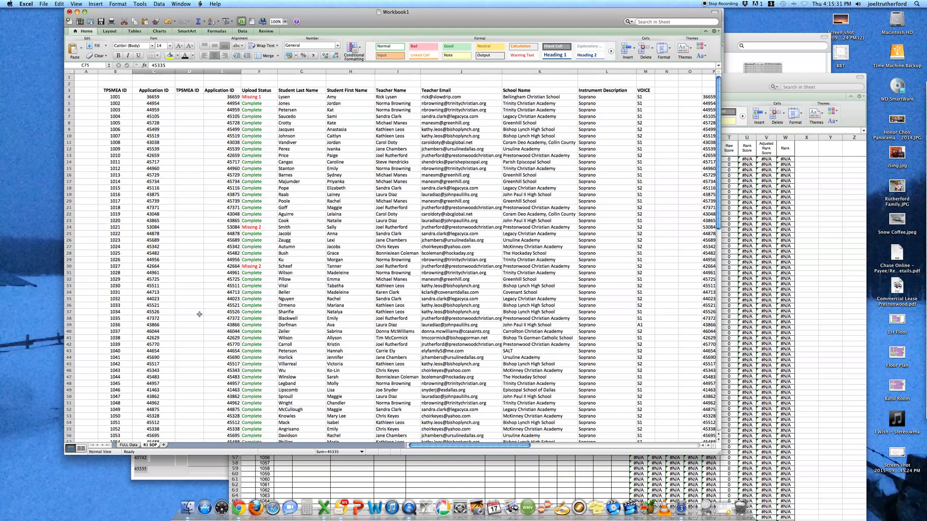
Fill the second TPSMEA ID column, D4:D75, with consecutive numbers from 1001 to 1072
{"action": "left_click", "coordinate": [179, 228]}
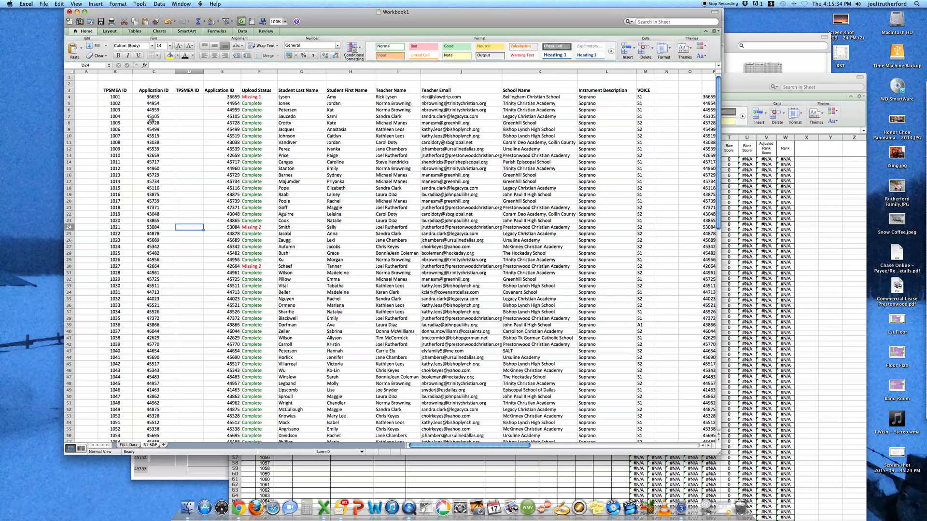
{"action": "left_click", "coordinate": [190, 97]}
{"action": "type", "text": "1001"}
{"action": "key", "text": "Return"}
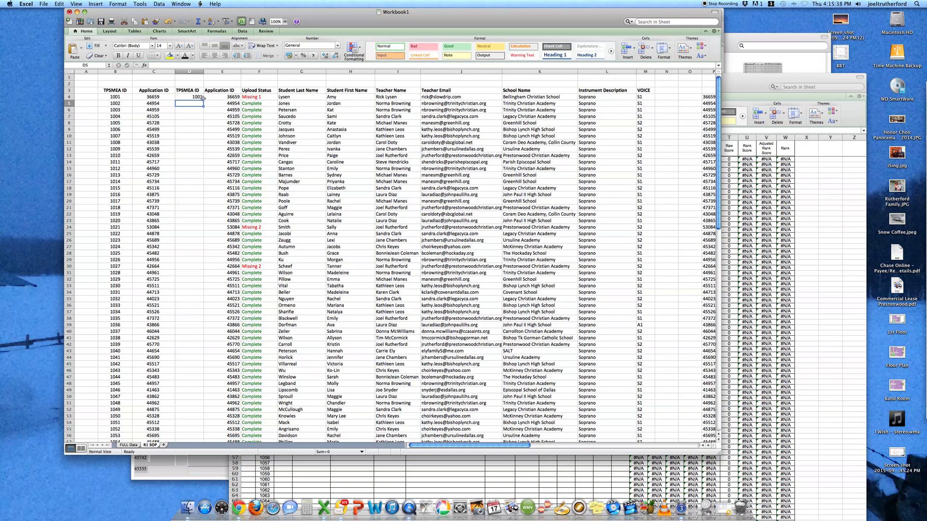
{"action": "left_click", "coordinate": [202, 97]}
{"action": "left_click_drag", "start_coordinate": [204, 99], "coordinate": [193, 384]}
{"action": "left_click", "coordinate": [197, 344]}
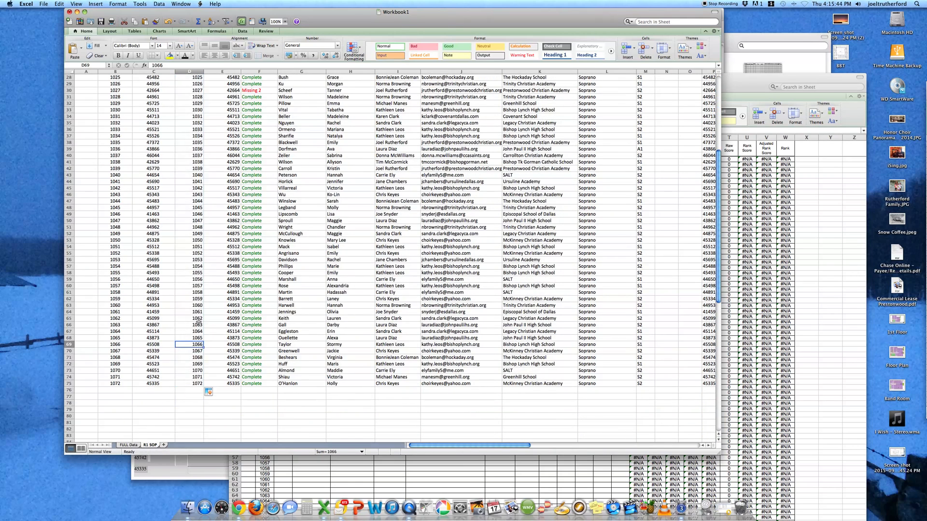
{"action": "scroll", "coordinate": [202, 290], "scroll_direction": "up", "scroll_amount": 9}
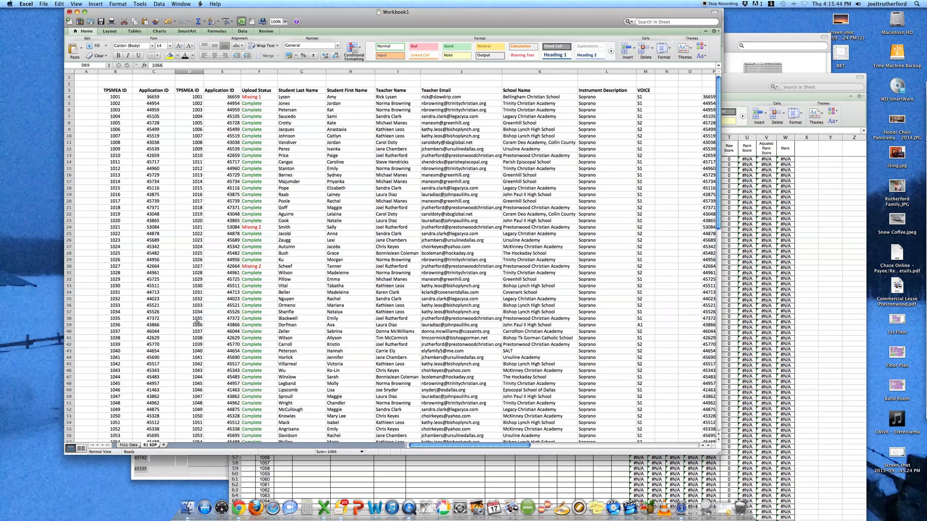
Move the Workbook1 window out of the way and bring the All State Judging Tabulation Template 1516.xls window to the front
{"action": "left_click", "coordinate": [192, 91]}
{"action": "left_click_drag", "start_coordinate": [336, 11], "coordinate": [435, 252]}
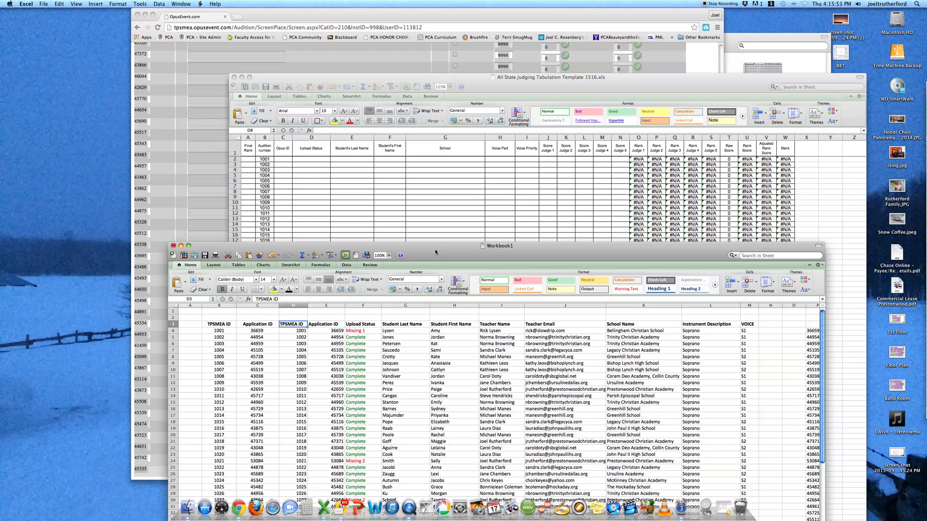
{"action": "left_click", "coordinate": [519, 91]}
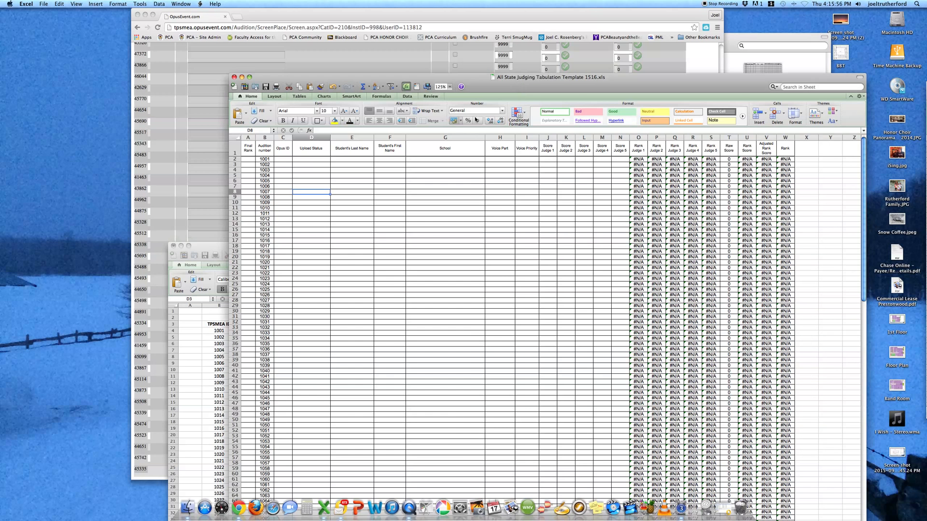
{"action": "left_click_drag", "start_coordinate": [520, 91], "coordinate": [455, 19]}
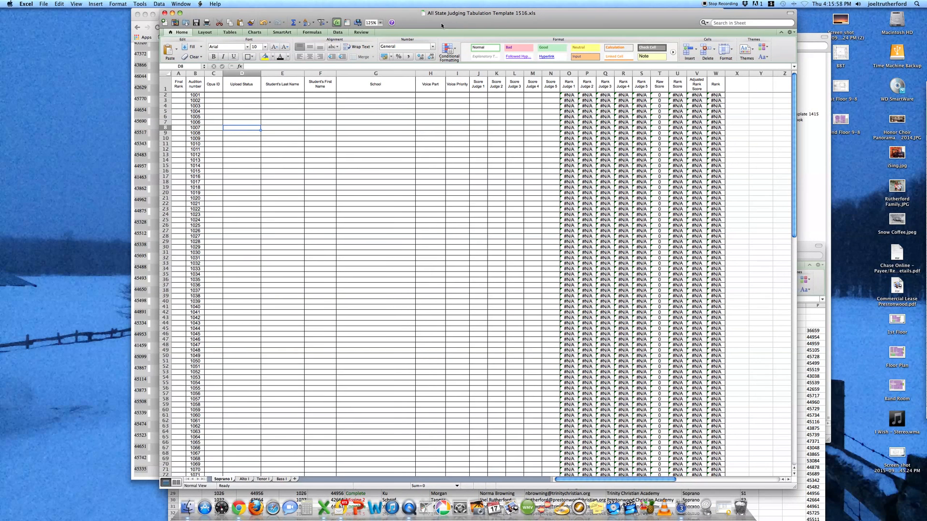
Compare the template's headings from Opus ID to Voice Priority with the Workbook1 headings, placing Workbook1 just below the template's heading row
{"action": "left_click", "coordinate": [211, 86]}
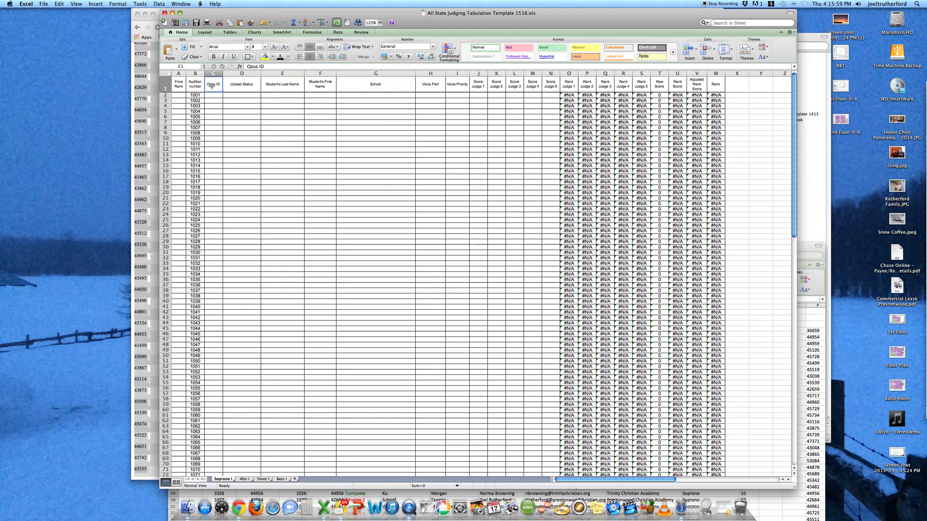
{"action": "left_click", "coordinate": [443, 85]}
{"action": "left_click", "coordinate": [453, 85]}
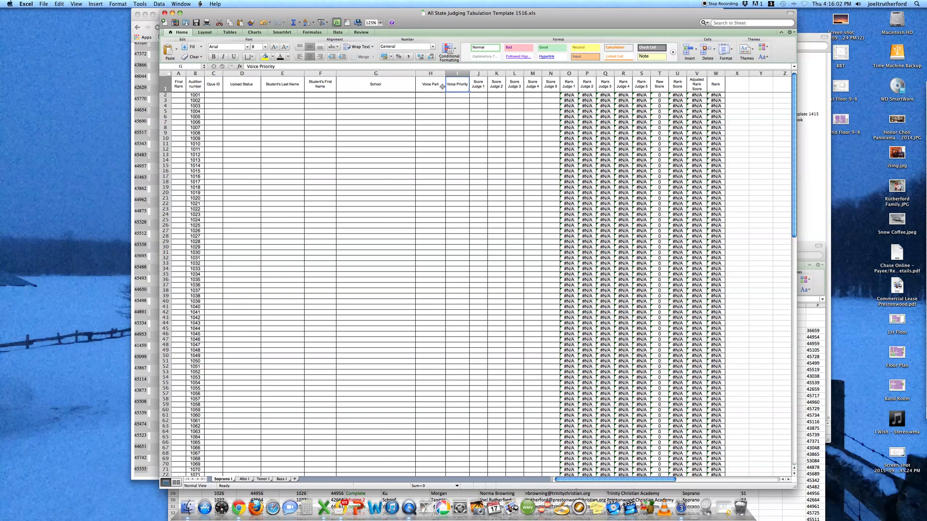
{"action": "key", "text": "super+grave"}
{"action": "left_click_drag", "start_coordinate": [466, 256], "coordinate": [393, 64]}
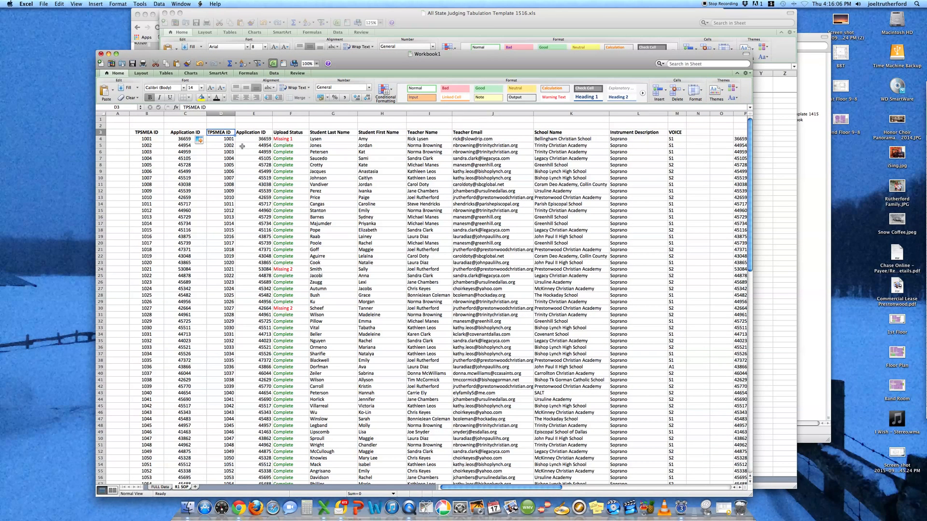
{"action": "left_click", "coordinate": [251, 134]}
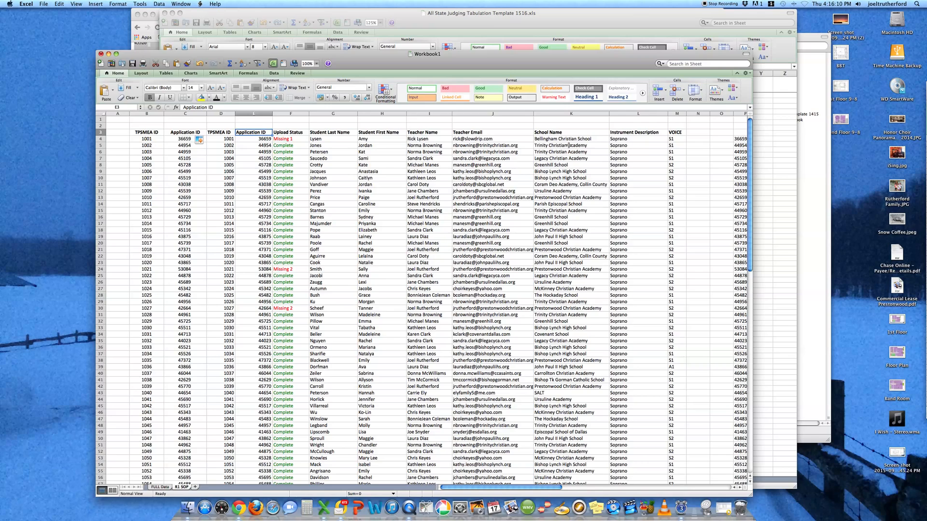
{"action": "left_click_drag", "start_coordinate": [504, 62], "coordinate": [499, 106]}
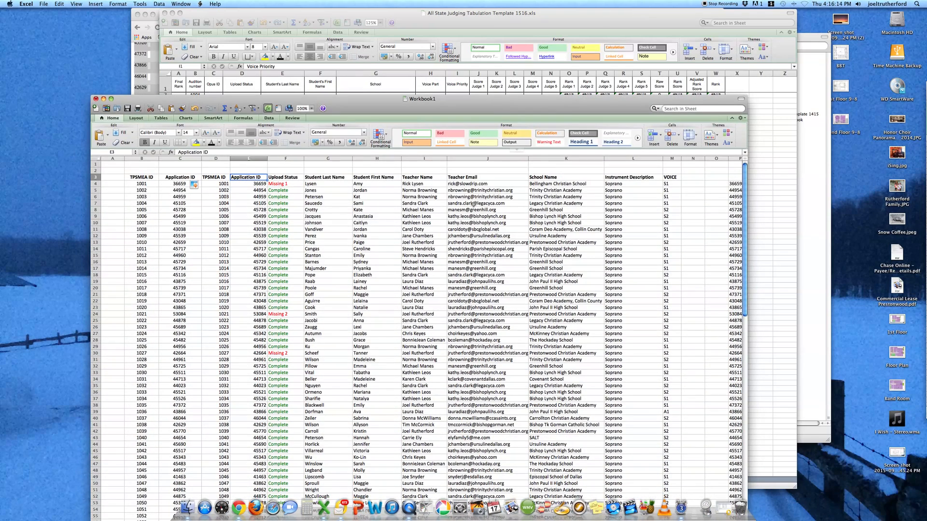
Delete the Teacher Email and Teacher Name columns from the R1 SOP sheet of Workbook1
{"action": "left_click", "coordinate": [473, 157]}
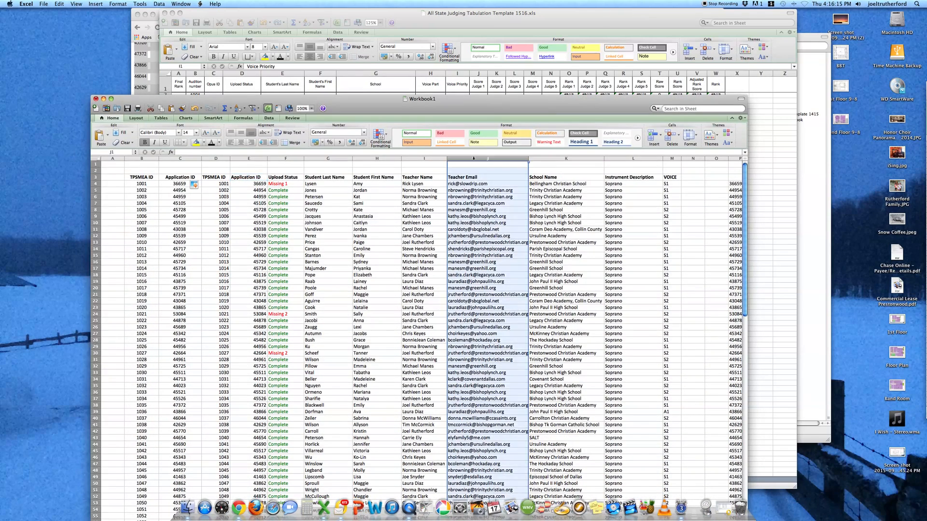
{"action": "left_click", "coordinate": [59, 4]}
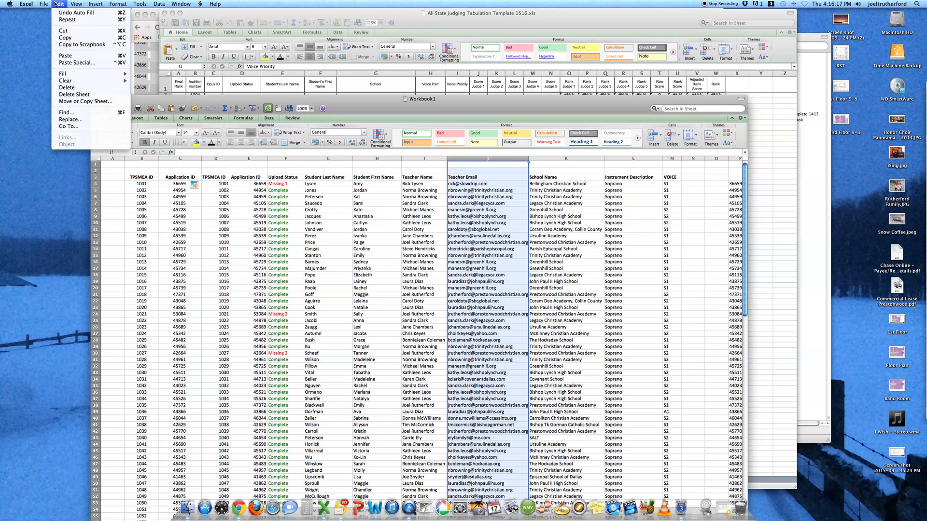
{"action": "left_click", "coordinate": [67, 88]}
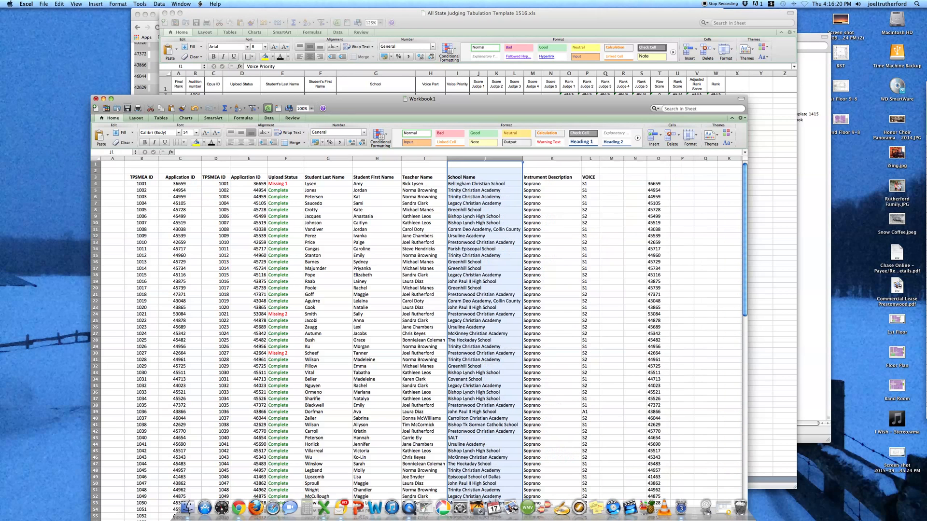
{"action": "left_click", "coordinate": [427, 158]}
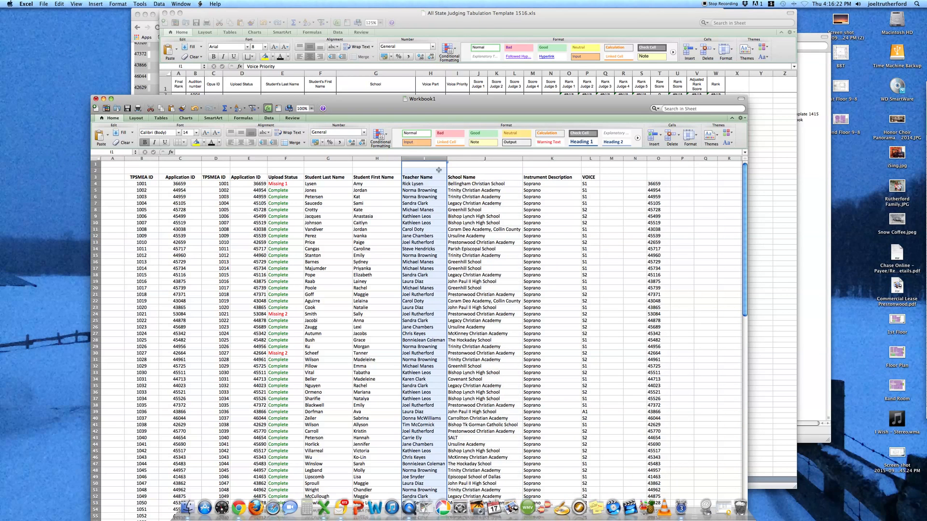
{"action": "left_click", "coordinate": [60, 4]}
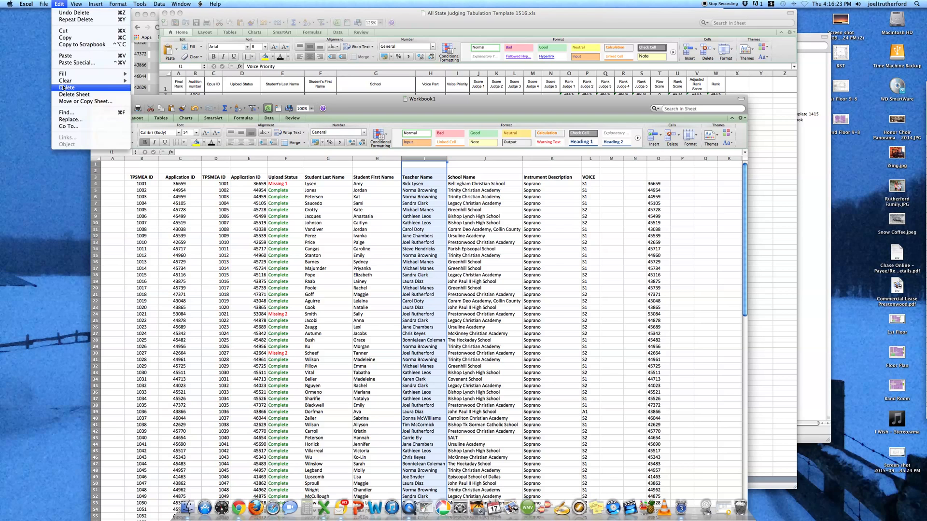
{"action": "left_click", "coordinate": [67, 88]}
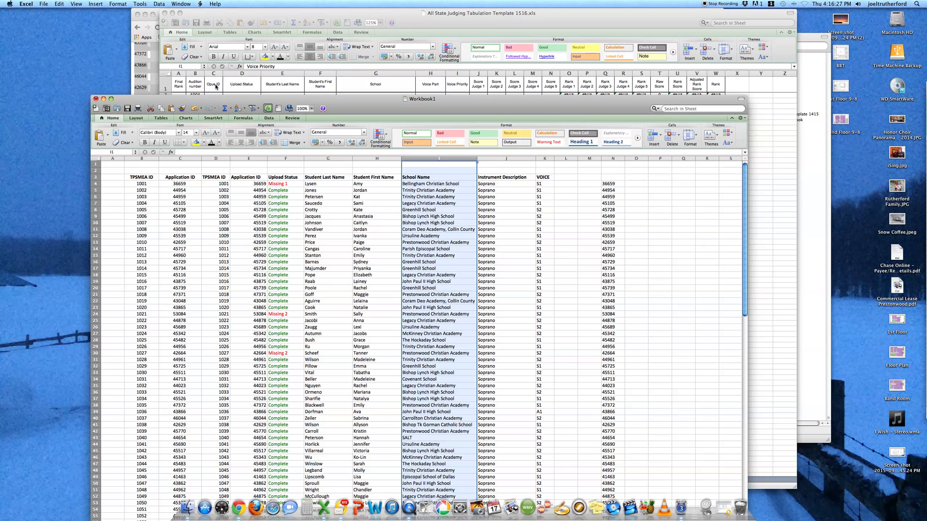
Check the Workbook1 headings from the second Application ID column through VOICE against the template's column order
{"action": "left_click", "coordinate": [247, 178]}
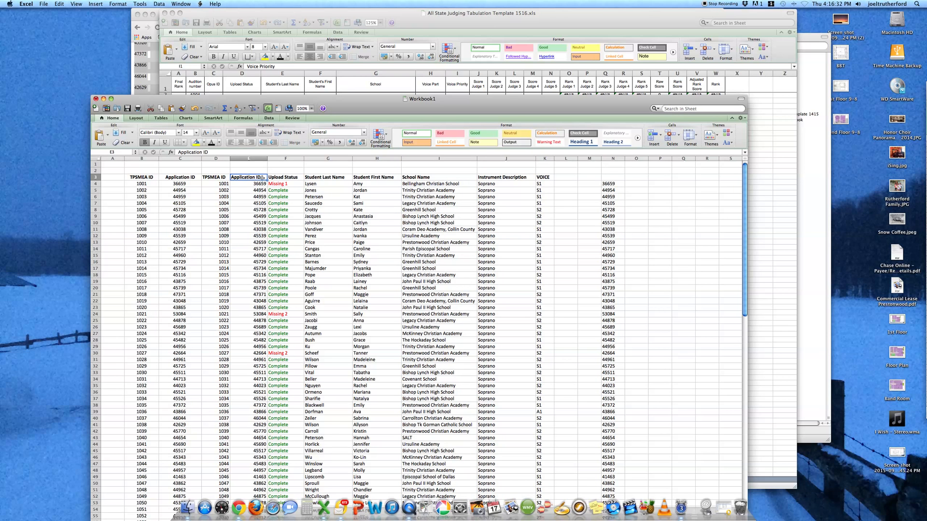
{"action": "left_click", "coordinate": [281, 178]}
{"action": "left_click", "coordinate": [316, 178]}
{"action": "left_click", "coordinate": [367, 178]}
{"action": "left_click", "coordinate": [420, 178]}
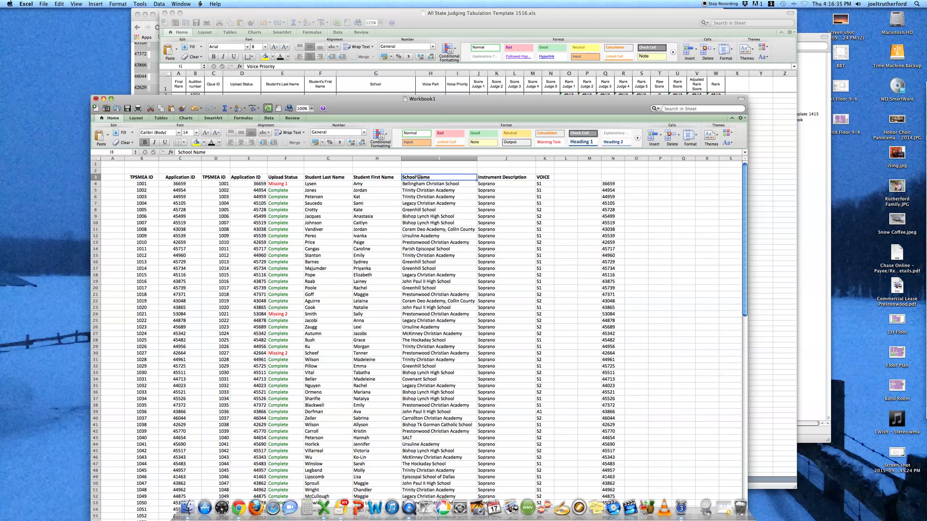
{"action": "left_click", "coordinate": [502, 178]}
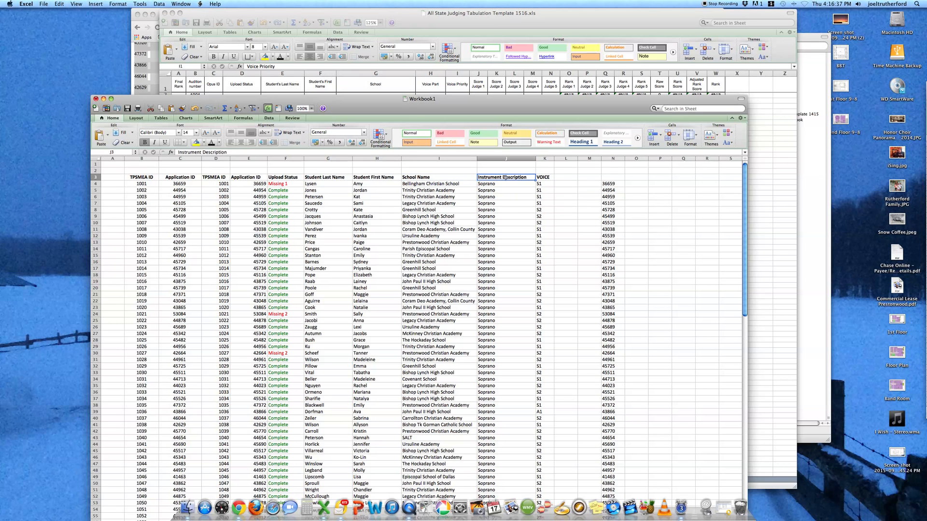
{"action": "left_click", "coordinate": [543, 178]}
Copy the applicant data E4:K75 from Workbook1 into the template's Soprano I sheet, starting at cell C2
{"action": "left_click", "coordinate": [253, 183]}
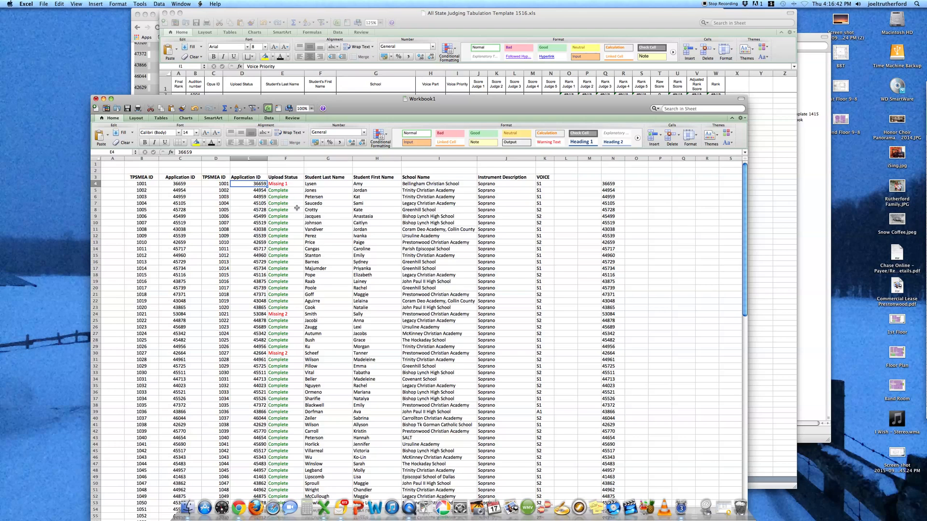
{"action": "scroll", "coordinate": [294, 207], "scroll_direction": "down", "scroll_amount": 15}
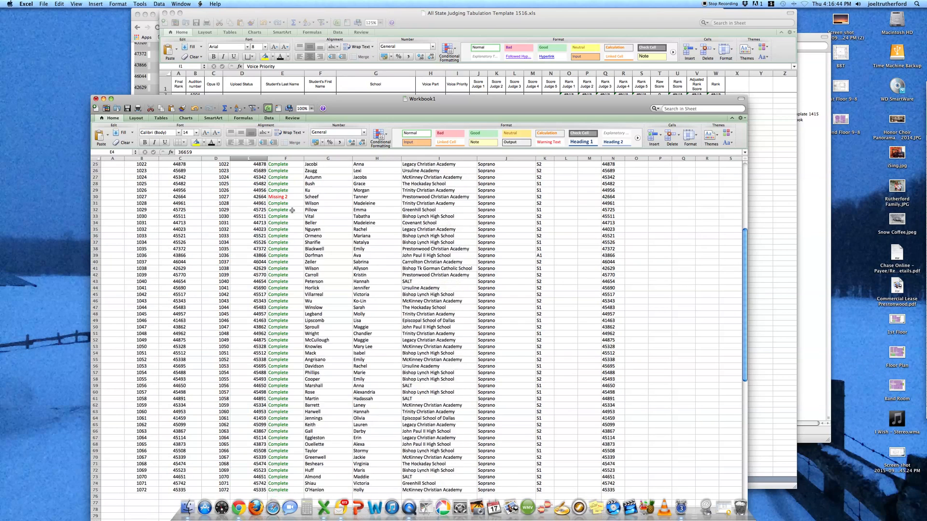
{"action": "left_click", "coordinate": [530, 316], "text": "shift"}
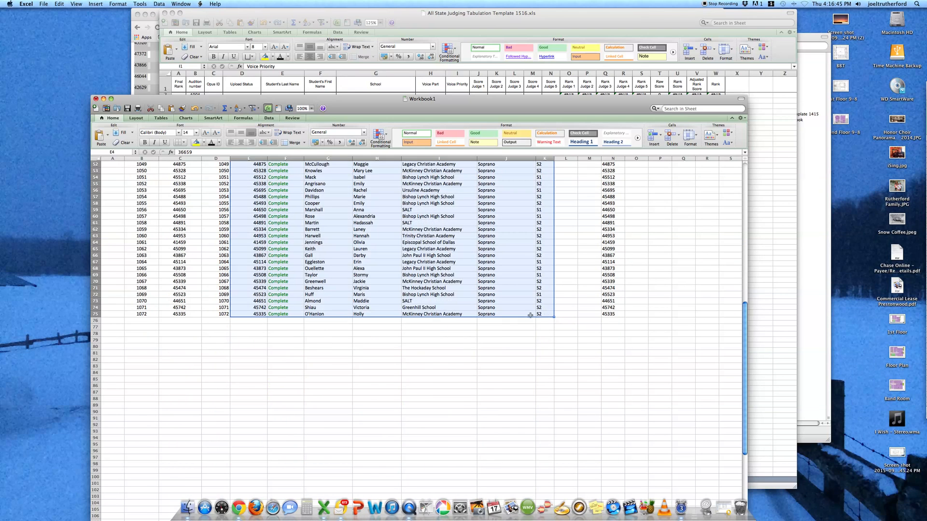
{"action": "key", "text": "super+c"}
{"action": "left_click", "coordinate": [375, 85]}
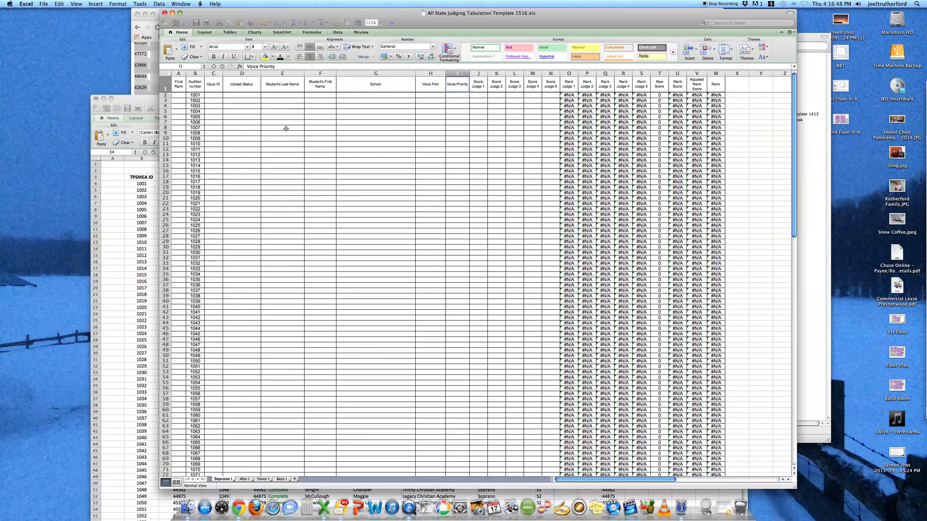
{"action": "left_click", "coordinate": [214, 97]}
{"action": "key", "text": "super+v"}
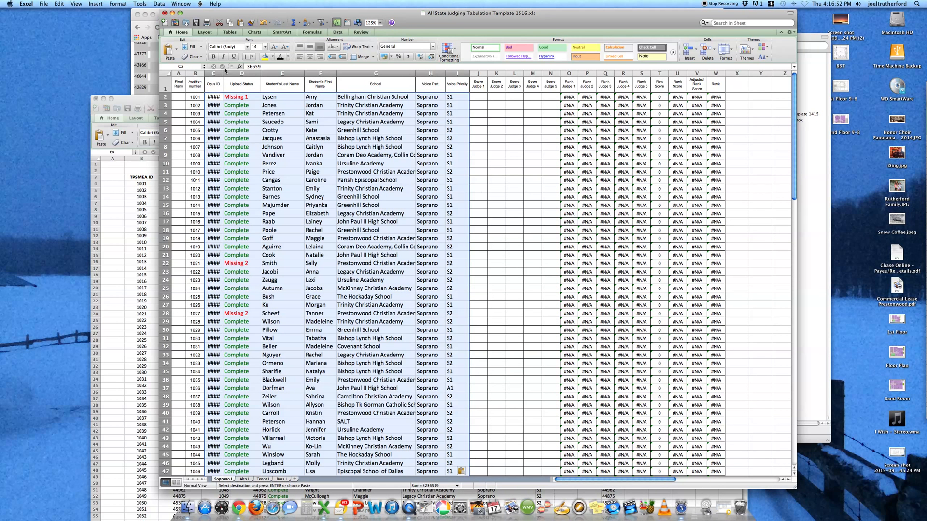
Set the pasted applicant data to font size 11 and widen the Opus ID column slightly
{"action": "left_click", "coordinate": [265, 46]}
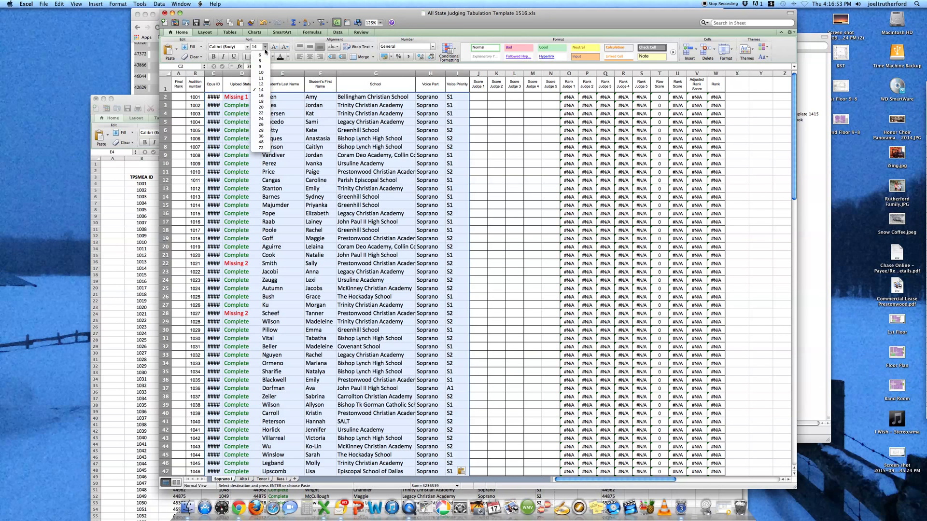
{"action": "left_click", "coordinate": [261, 78]}
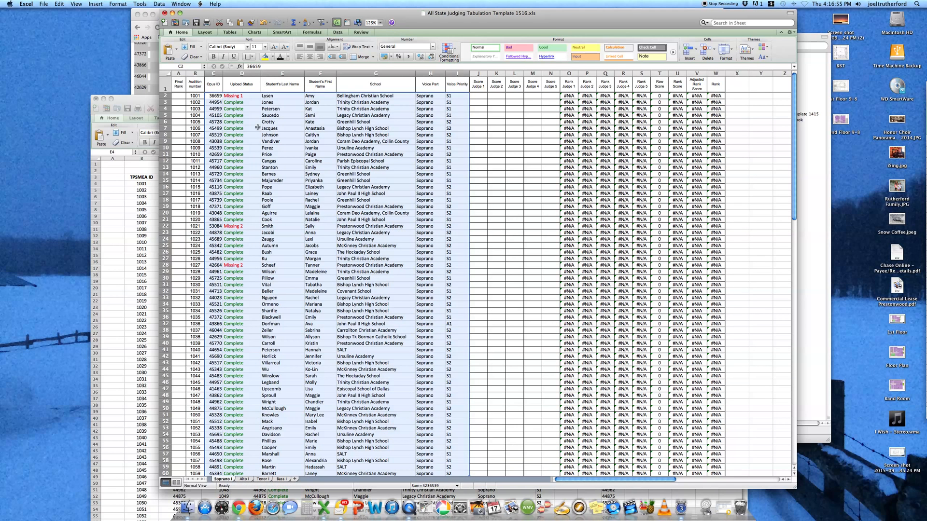
{"action": "left_click", "coordinate": [231, 109]}
{"action": "left_click_drag", "start_coordinate": [223, 74], "coordinate": [229, 74]}
{"action": "left_click", "coordinate": [251, 135]}
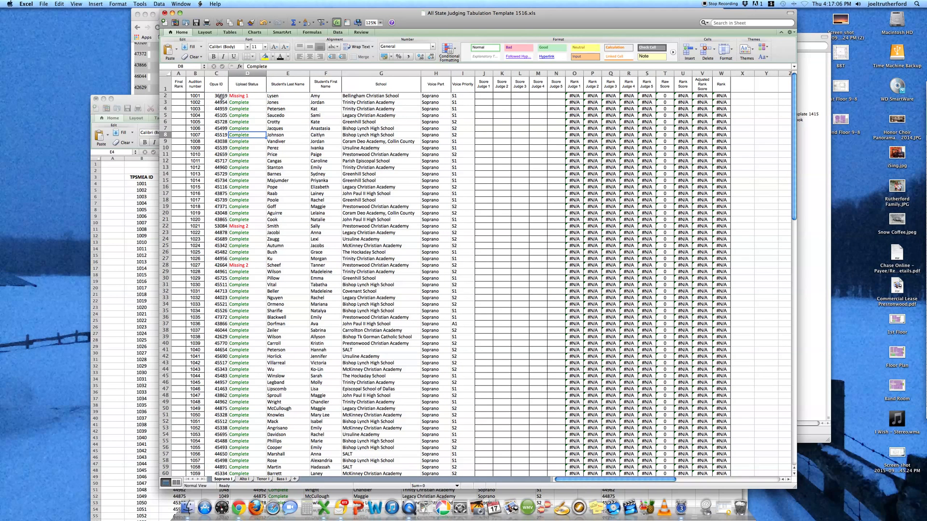
Apply All Borders to the pasted applicant data in C2:I73 of the Soprano I sheet
{"action": "left_click", "coordinate": [221, 96]}
{"action": "scroll", "coordinate": [470, 359], "scroll_direction": "down", "scroll_amount": 10}
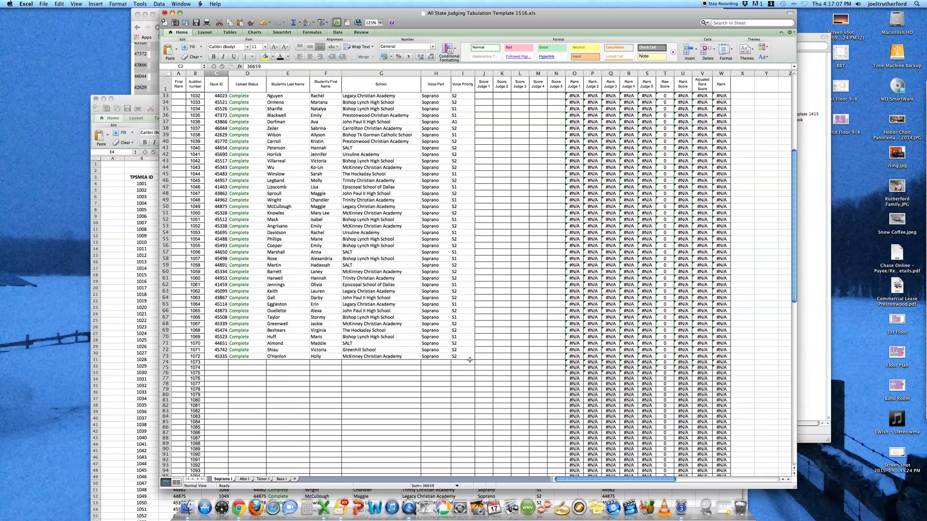
{"action": "left_click", "coordinate": [470, 359], "text": "shift"}
{"action": "left_click", "coordinate": [252, 58]}
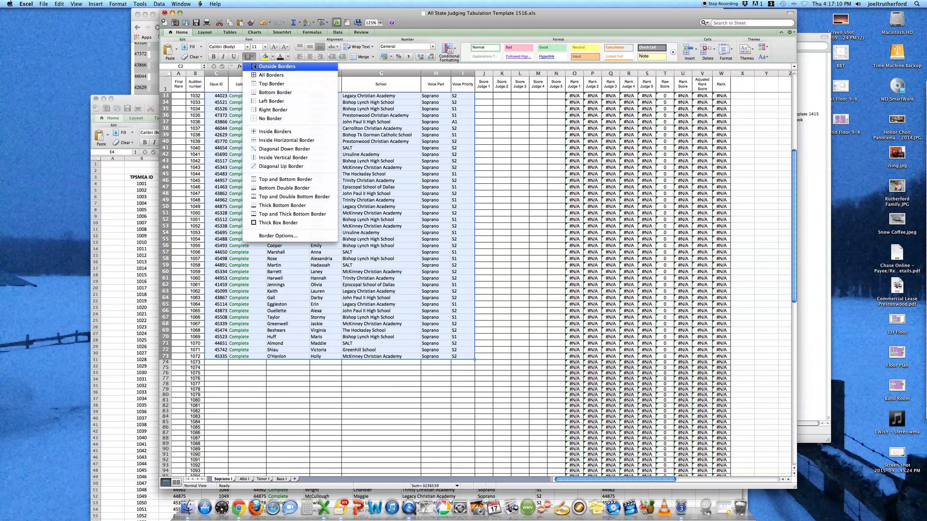
{"action": "left_click", "coordinate": [270, 75]}
{"action": "scroll", "coordinate": [324, 146], "scroll_direction": "up", "scroll_amount": 10}
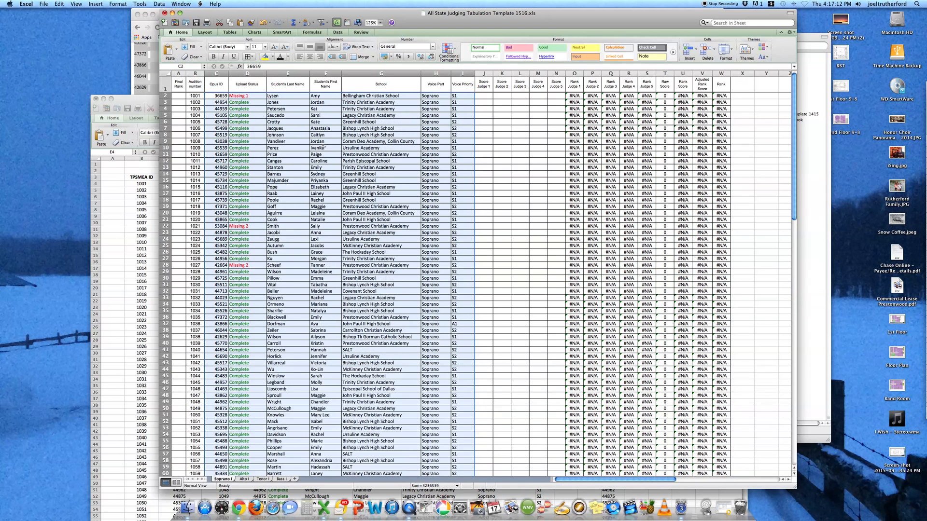
{"action": "left_click", "coordinate": [287, 135]}
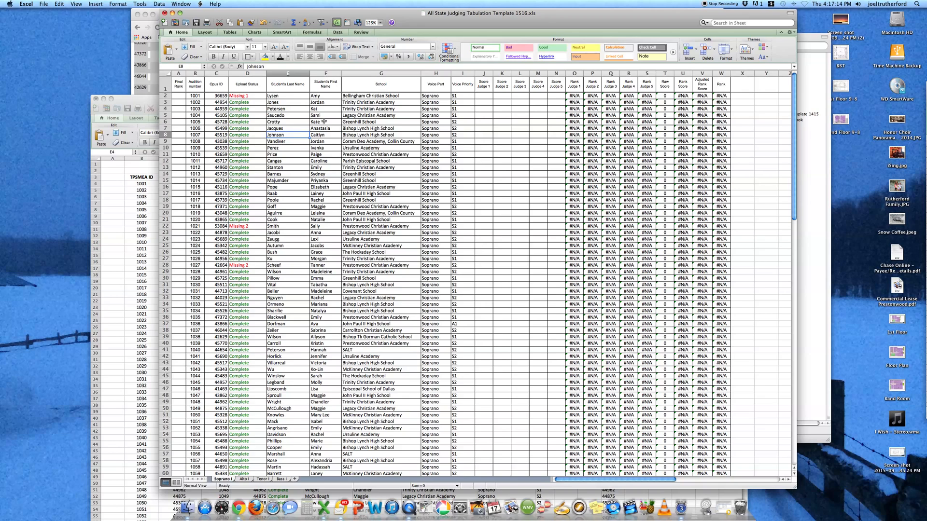
Look through the template's Alto I, Tenor I and Bass I sheets, and return to the Soprano I sheet
{"action": "left_click_drag", "start_coordinate": [444, 18], "coordinate": [431, 21]}
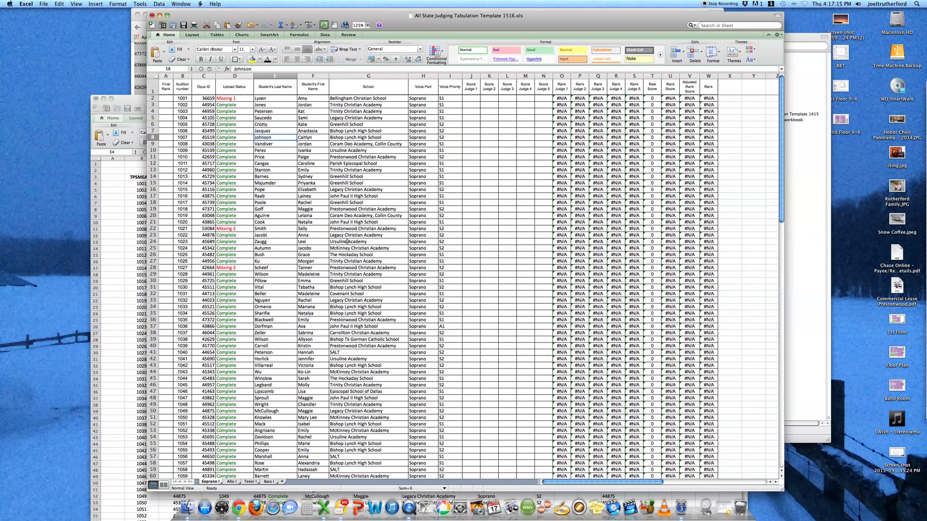
{"action": "left_click", "coordinate": [250, 482]}
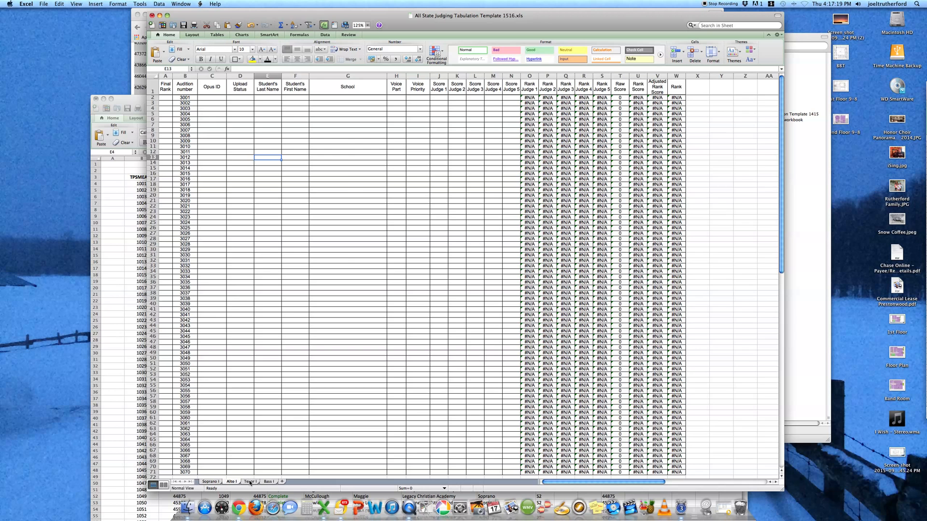
{"action": "left_click", "coordinate": [251, 482]}
{"action": "left_click", "coordinate": [268, 481]}
{"action": "left_click", "coordinate": [211, 482]}
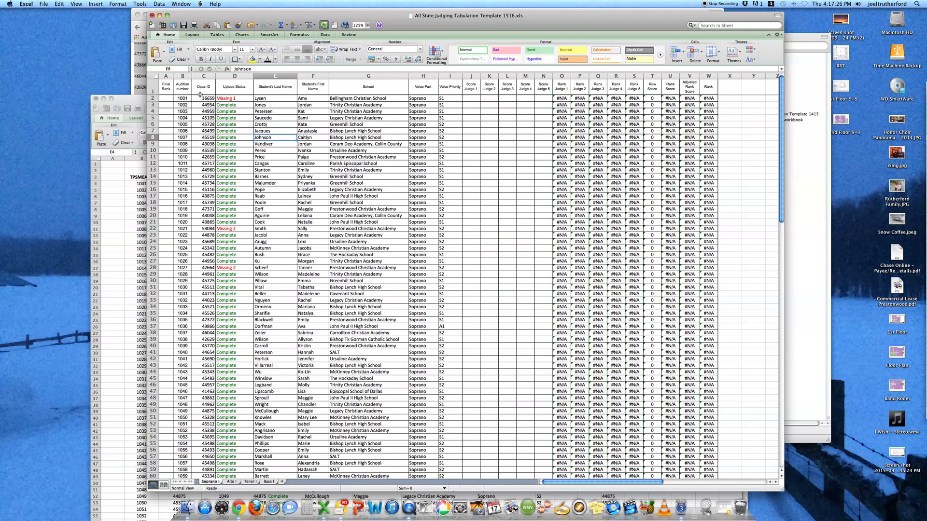
Move the template window aside and switch to OpusEvent in Chrome to compare the start of its random-order ID list with the template
{"action": "left_click_drag", "start_coordinate": [263, 22], "coordinate": [338, 18]}
{"action": "left_click", "coordinate": [259, 94]}
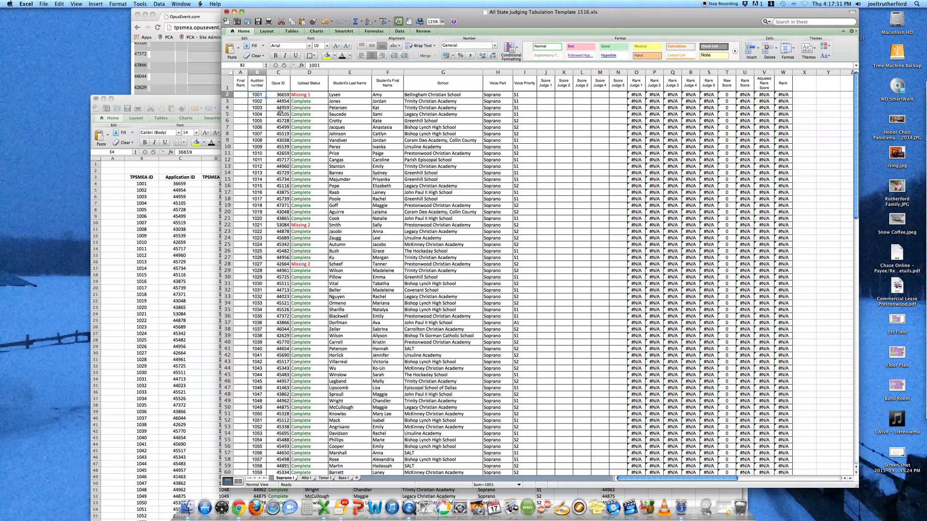
{"action": "key", "text": "super+Tab"}
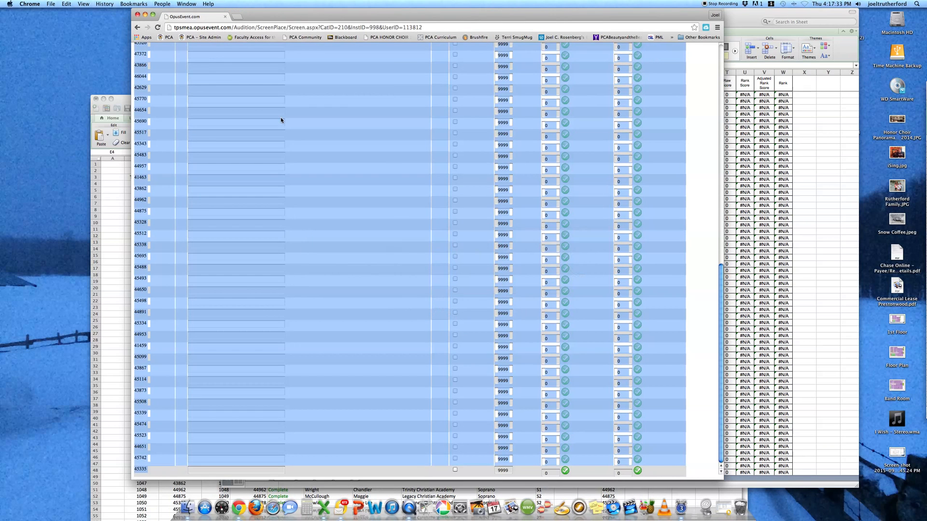
{"action": "scroll", "coordinate": [281, 120], "scroll_direction": "down", "scroll_amount": 1}
{"action": "scroll", "coordinate": [281, 120], "scroll_direction": "up", "scroll_amount": 4}
{"action": "left_click", "coordinate": [215, 167]}
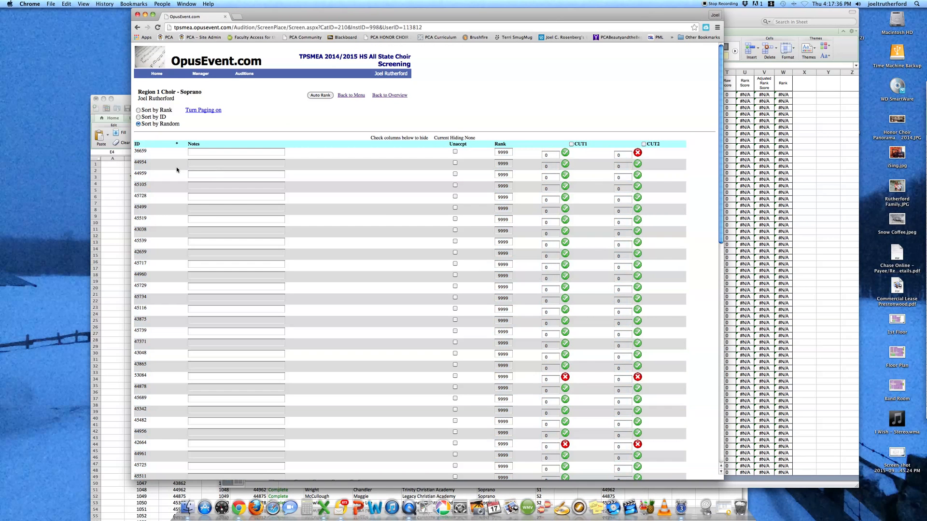
Compare the last Opus IDs on the Soprano I sheet with the end of OpusEvent's Region 1 Soprano screening list
{"action": "key", "text": "super+Tab"}
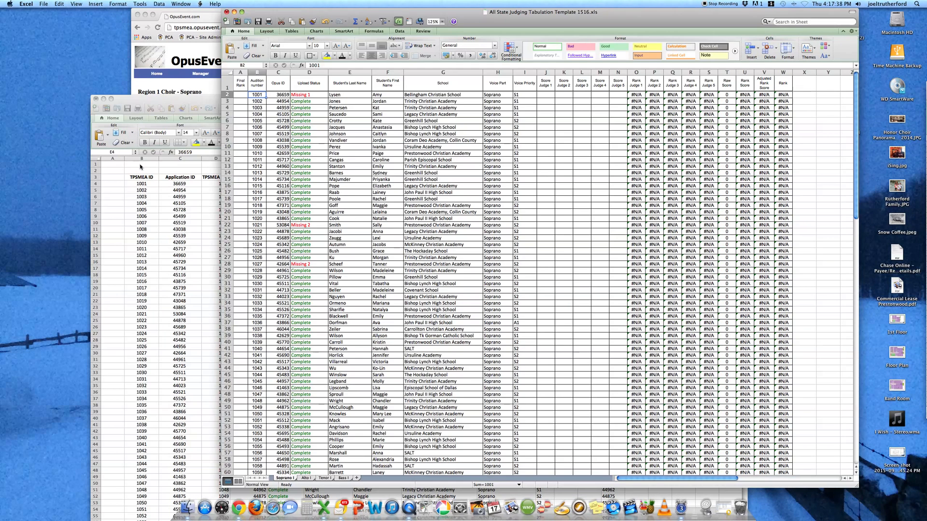
{"action": "scroll", "coordinate": [287, 151], "scroll_direction": "down", "scroll_amount": 12}
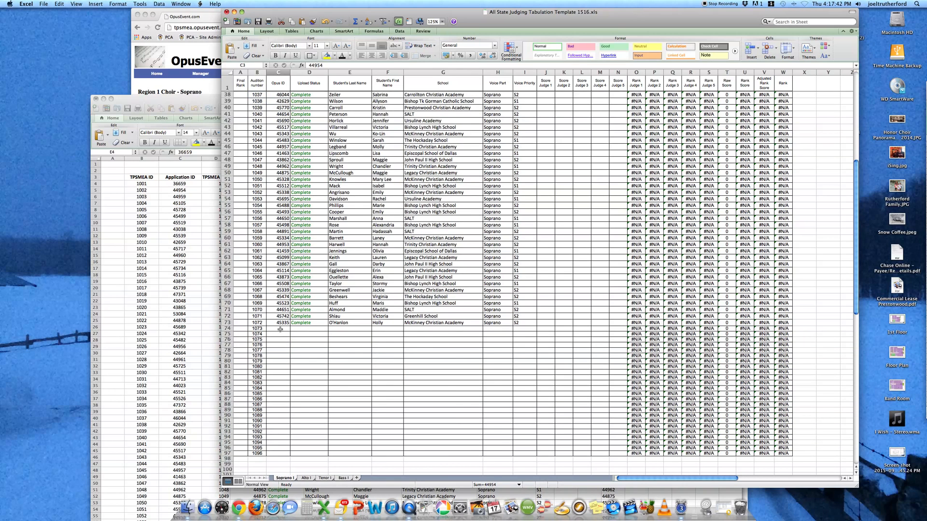
{"action": "key", "text": "super+Tab"}
{"action": "scroll", "coordinate": [279, 348], "scroll_direction": "down", "scroll_amount": 10}
{"action": "scroll", "coordinate": [279, 349], "scroll_direction": "down", "scroll_amount": 4}
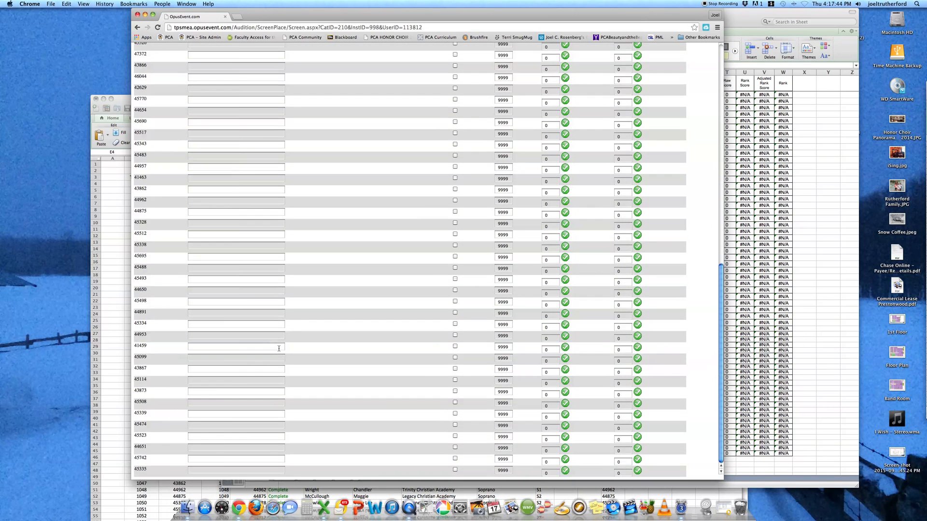
Return OpusEvent's Soprano list to its start, and switch to the Excel template to review the first rows of the Soprano I sheet
{"action": "scroll", "coordinate": [229, 355], "scroll_direction": "up", "scroll_amount": 15}
{"action": "key", "text": "super+Tab"}
{"action": "scroll", "coordinate": [315, 260], "scroll_direction": "up", "scroll_amount": 12}
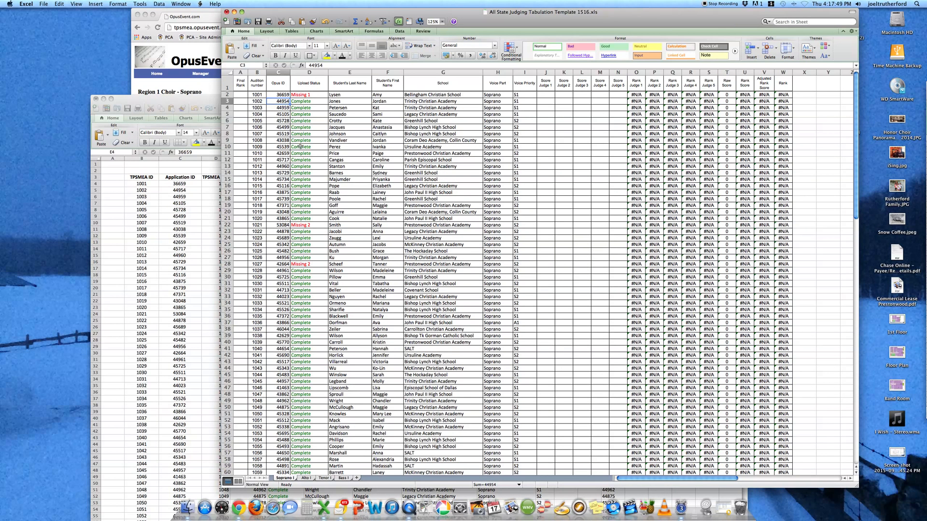
{"action": "left_click", "coordinate": [303, 103]}
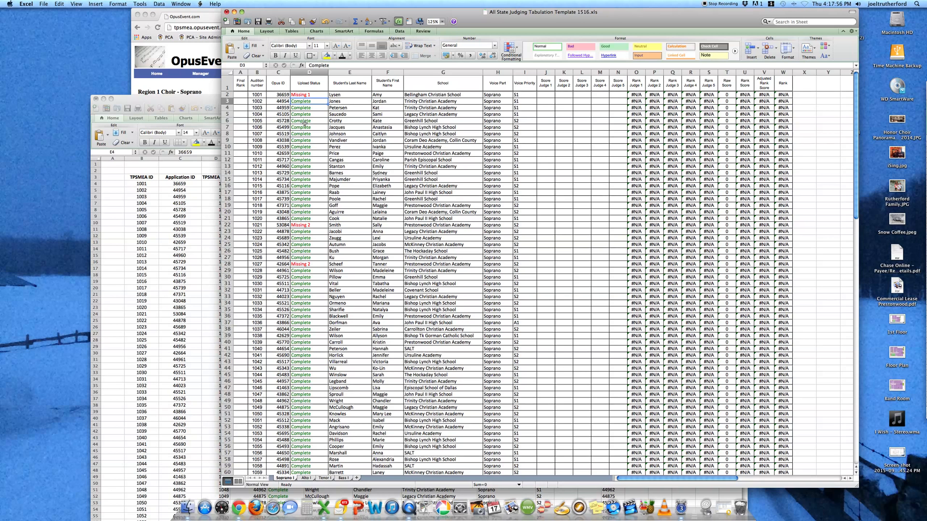
Move the template window aside and switch to OpusEvent in Chrome to look at the Manager report options
{"action": "left_click_drag", "start_coordinate": [569, 12], "coordinate": [453, 3]}
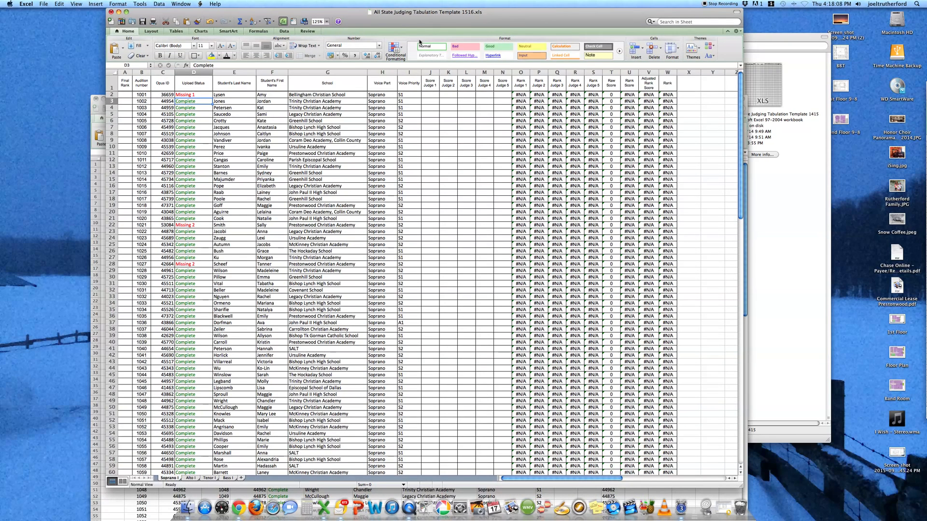
{"action": "left_click_drag", "start_coordinate": [411, 13], "coordinate": [493, 13]}
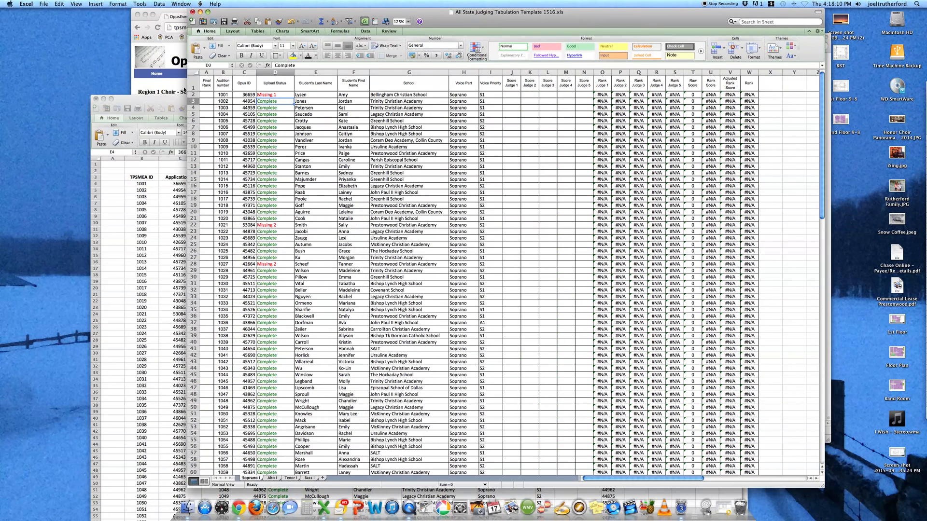
{"action": "left_click", "coordinate": [158, 77]}
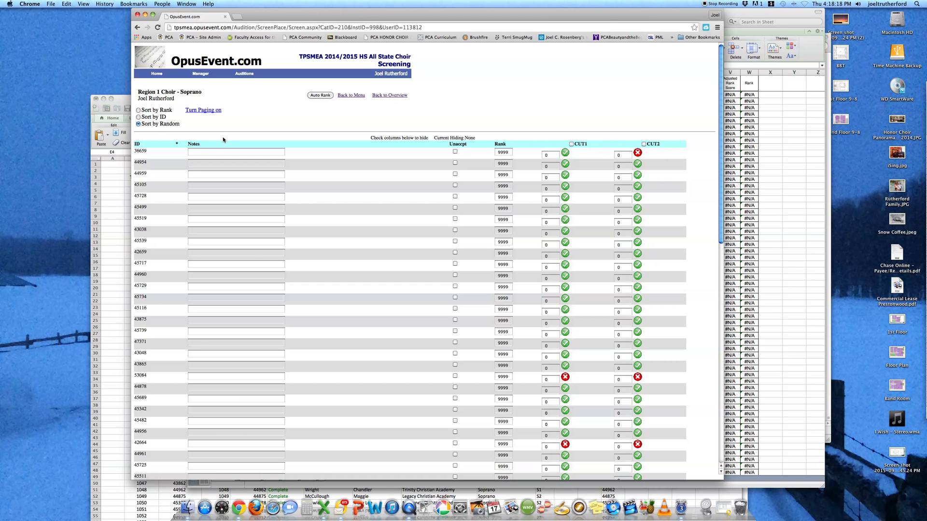
{"action": "mouse_move", "coordinate": [200, 74]}
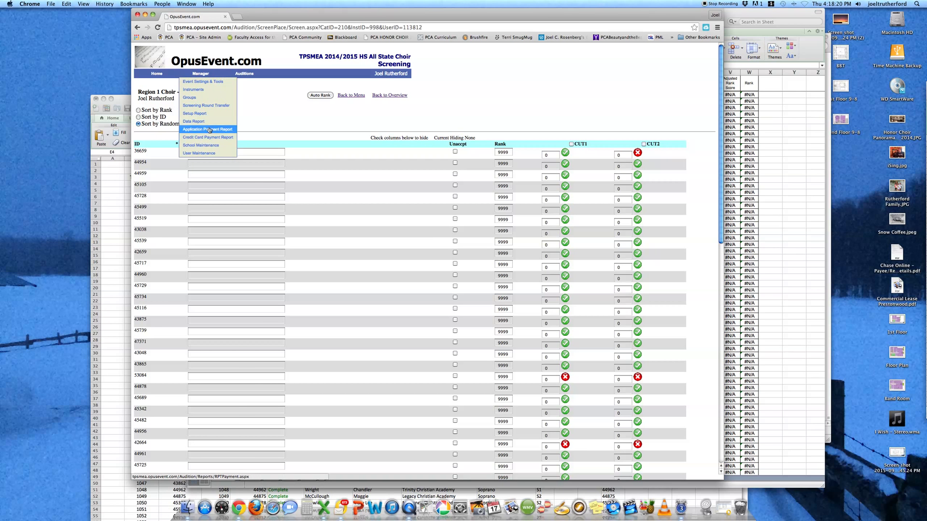
Switch back to Excel, move Workbook1 up in front, and add a new sheet named R1 ALTO to it
{"action": "key", "text": "super+Tab"}
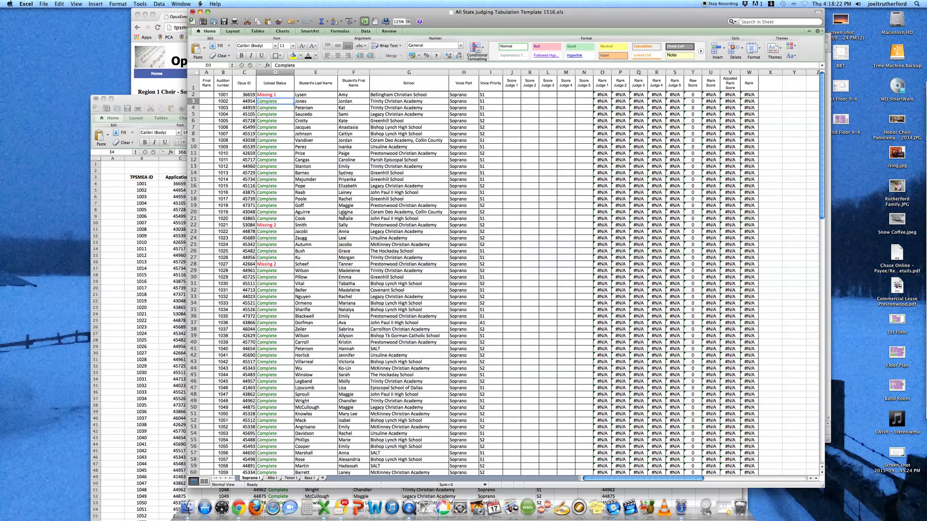
{"action": "key", "text": "super+grave"}
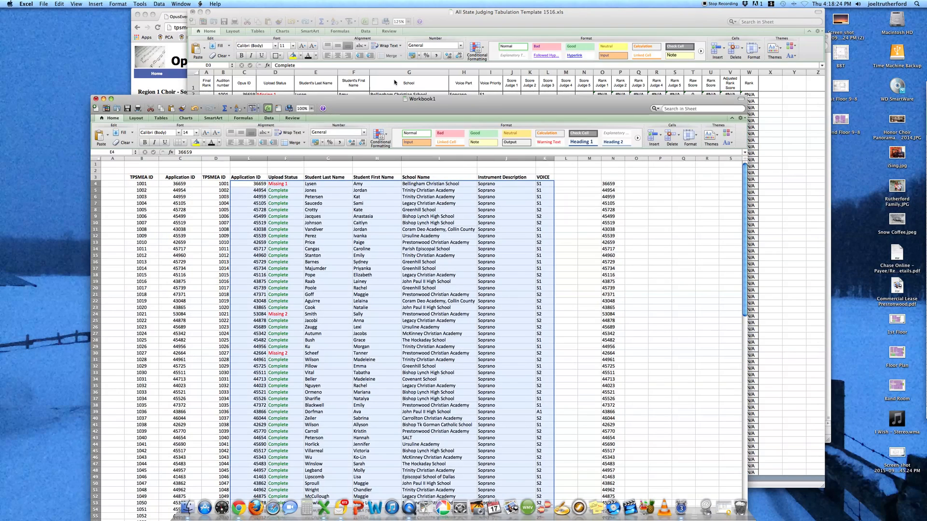
{"action": "left_click_drag", "start_coordinate": [412, 99], "coordinate": [372, 2]}
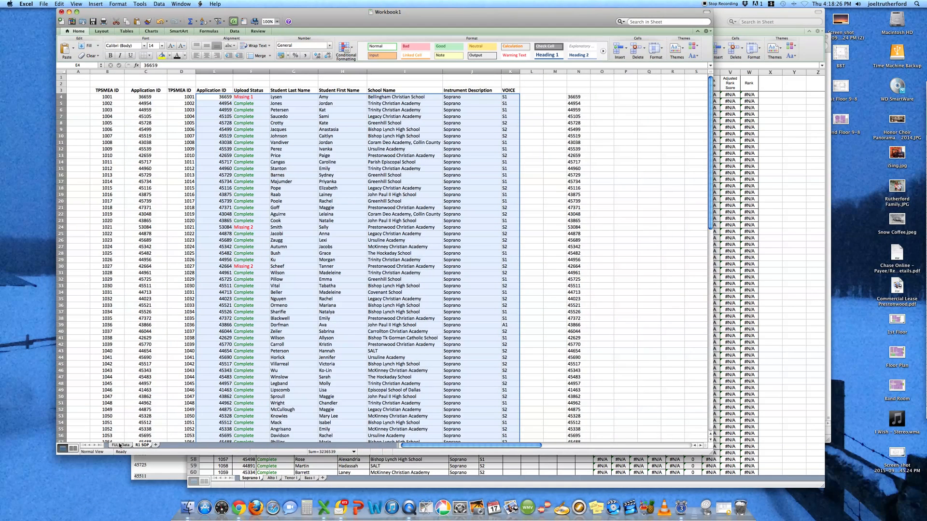
{"action": "left_click", "coordinate": [122, 445]}
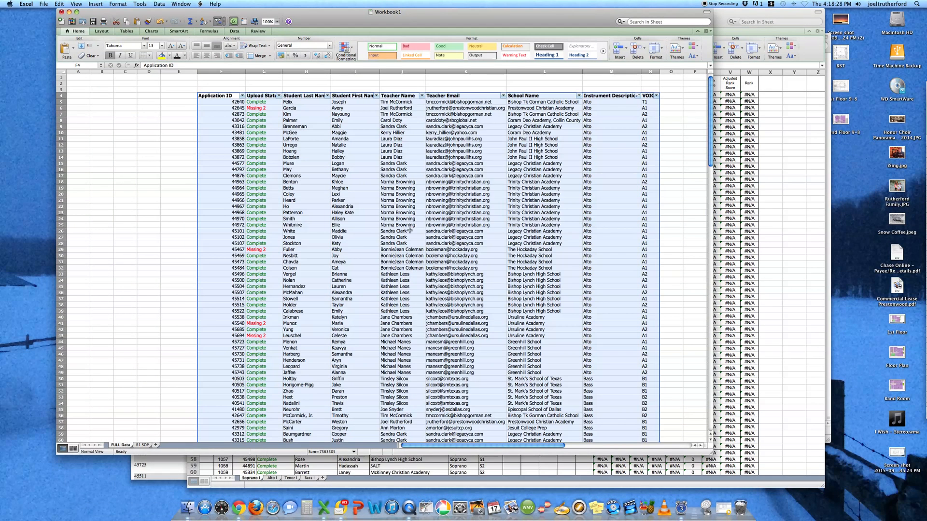
{"action": "left_click", "coordinate": [157, 446]}
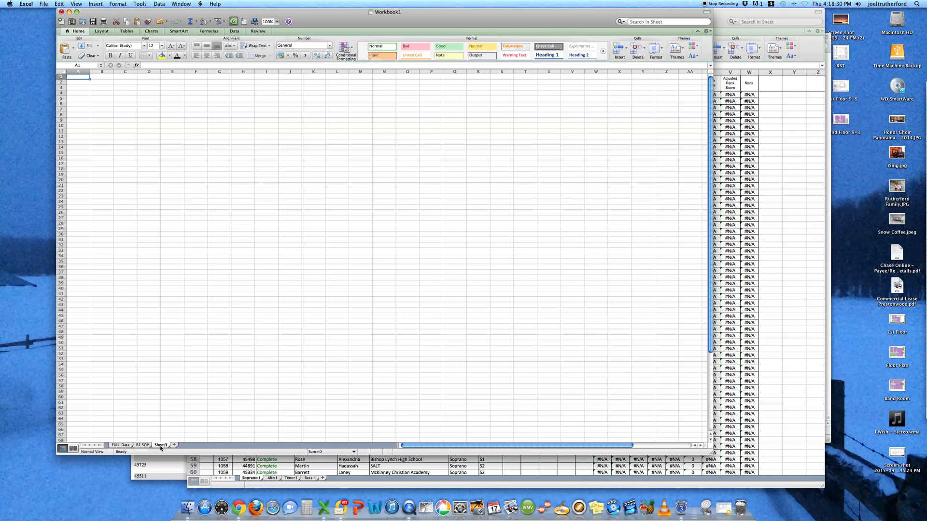
{"action": "type", "text": "R1"}
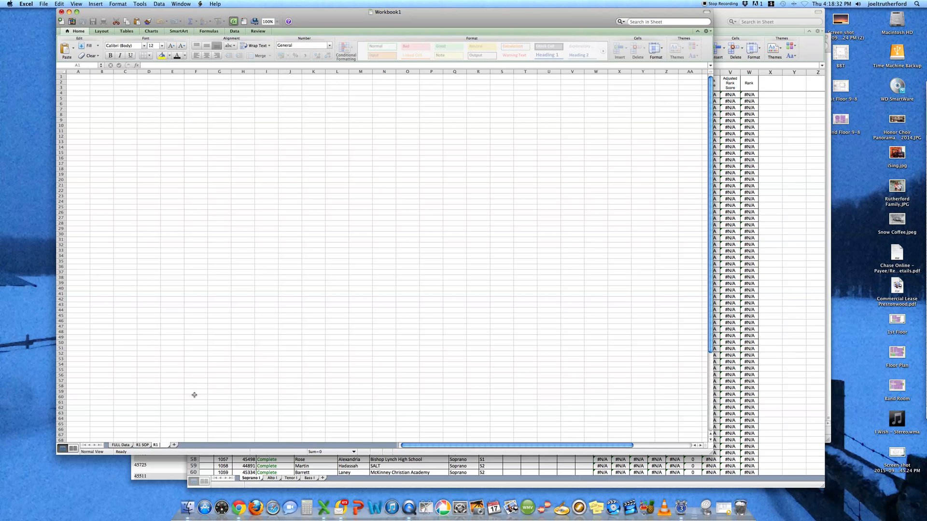
{"action": "type", "text": " ALTO"}
{"action": "key", "text": "Return"}
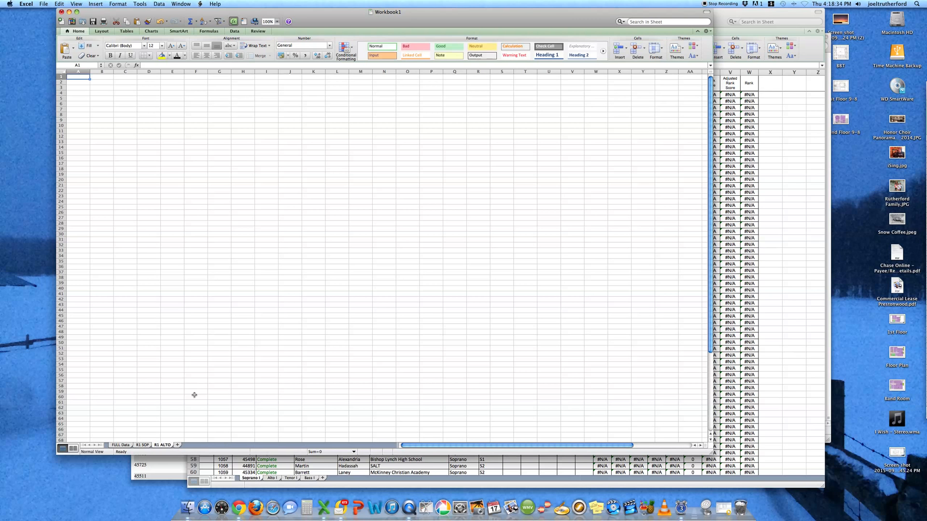
Look at the FULL Data and R1 ALTO sheets of Workbook1, and return to the R1 SOP sheet
{"action": "left_click", "coordinate": [119, 445]}
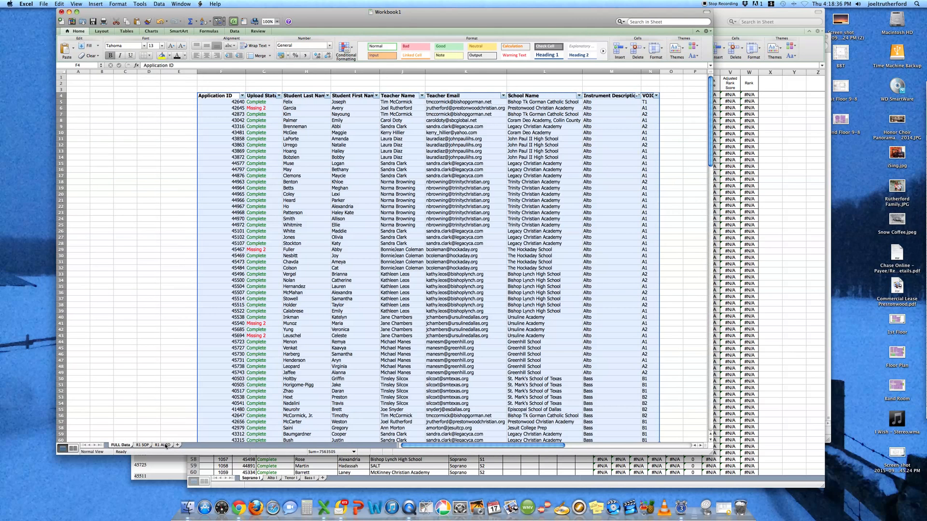
{"action": "left_click", "coordinate": [163, 446]}
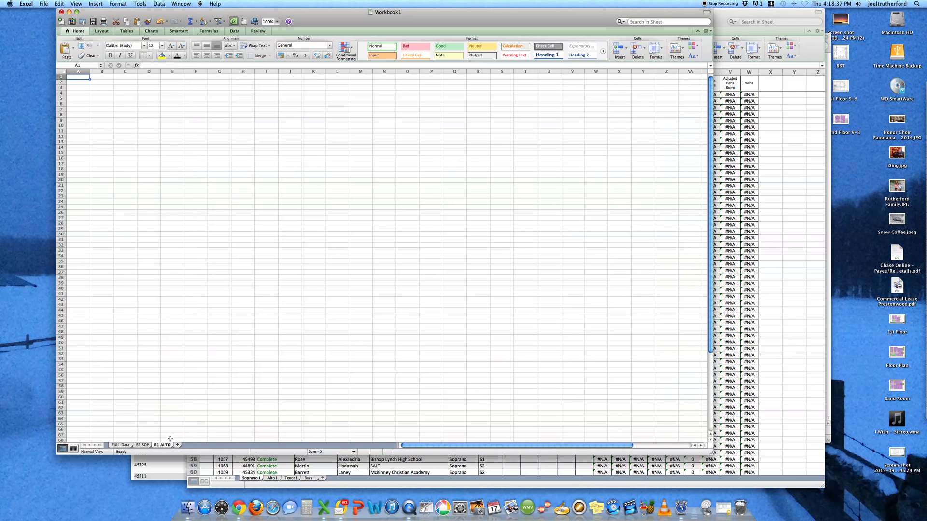
{"action": "left_click", "coordinate": [143, 445]}
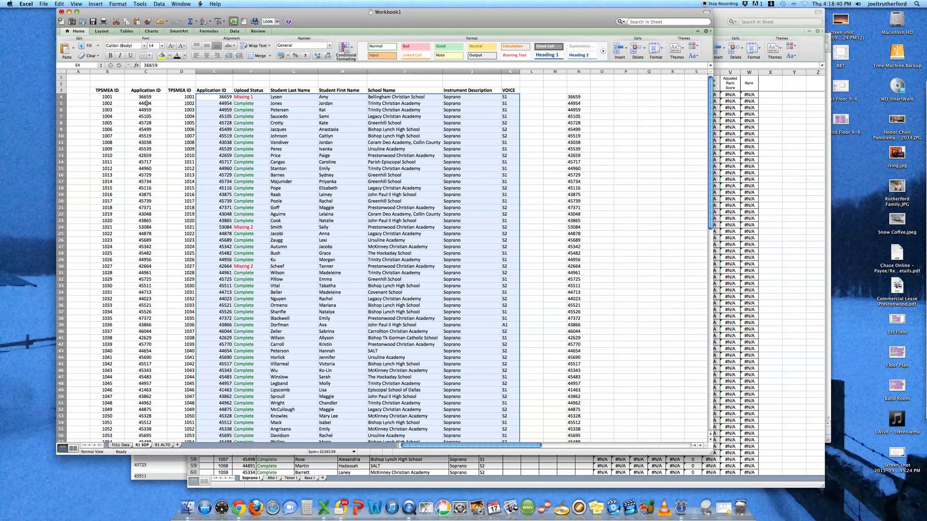
Review the ID header cells and the applicant data columns from D onward on R1 SOP, and switch to OpusEvent in Chrome
{"action": "left_click_drag", "start_coordinate": [111, 91], "coordinate": [213, 91]}
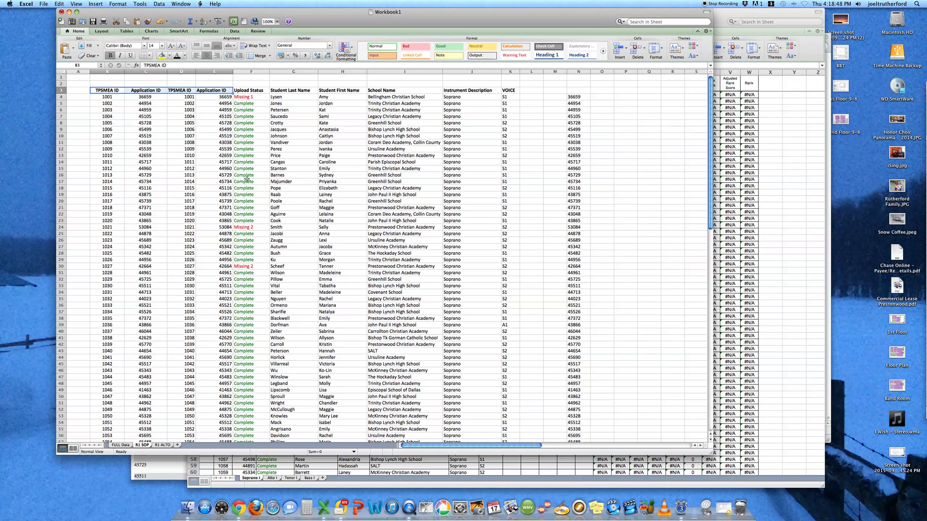
{"action": "left_click", "coordinate": [188, 71]}
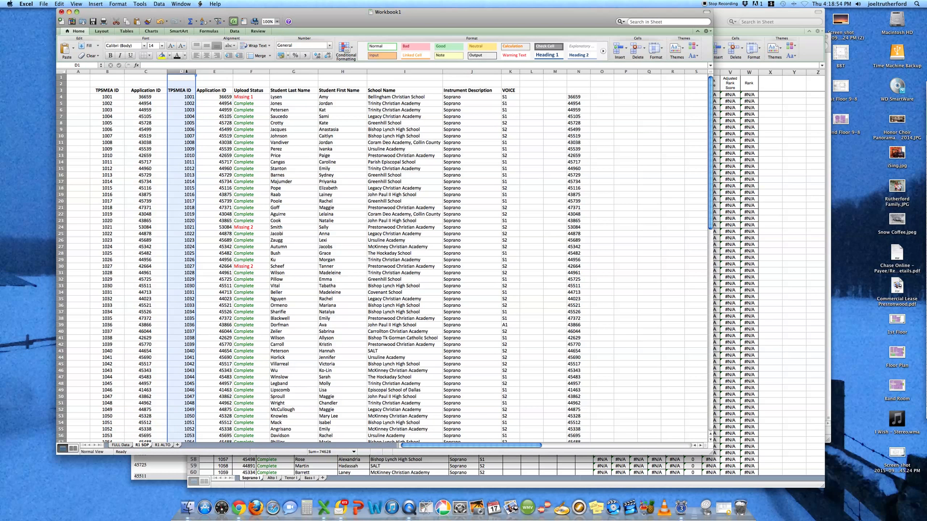
{"action": "left_click", "coordinate": [220, 71], "text": "shift"}
{"action": "left_click_drag", "start_coordinate": [221, 71], "coordinate": [406, 72]}
{"action": "left_click", "coordinate": [304, 173]}
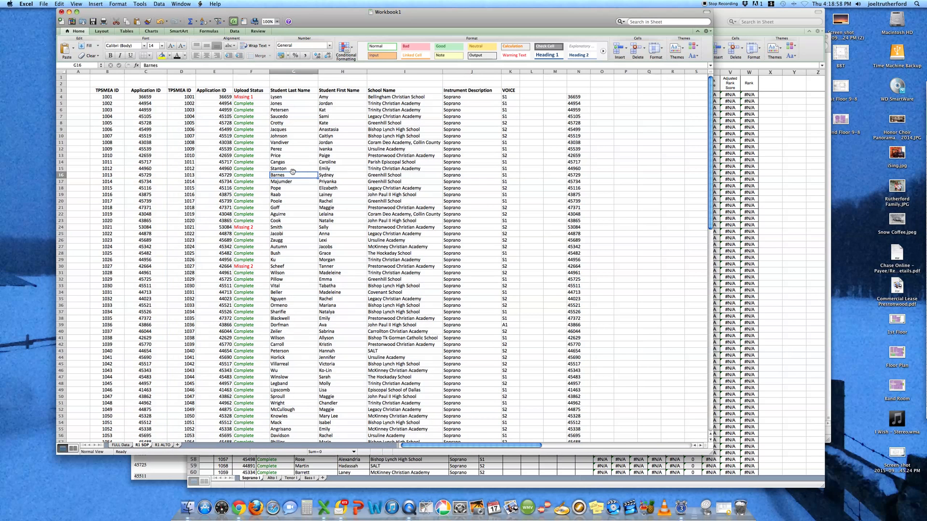
{"action": "left_click", "coordinate": [243, 514]}
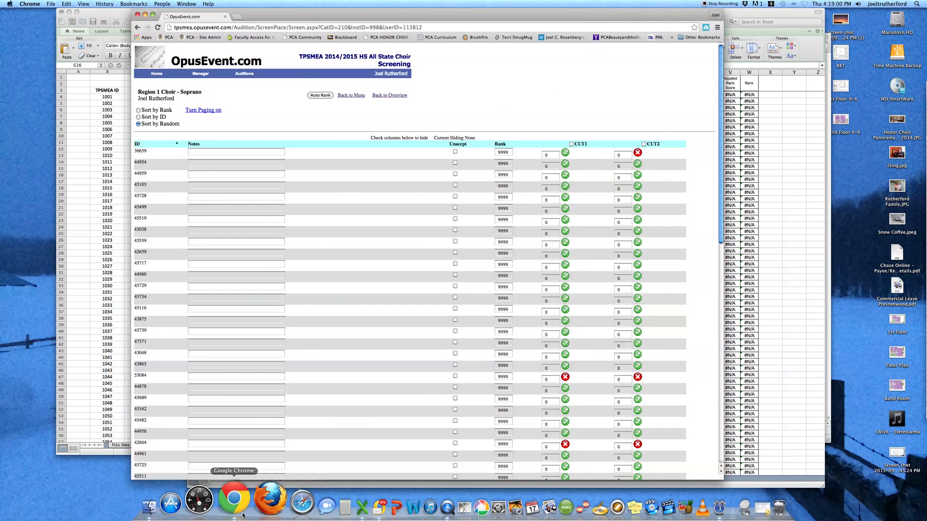